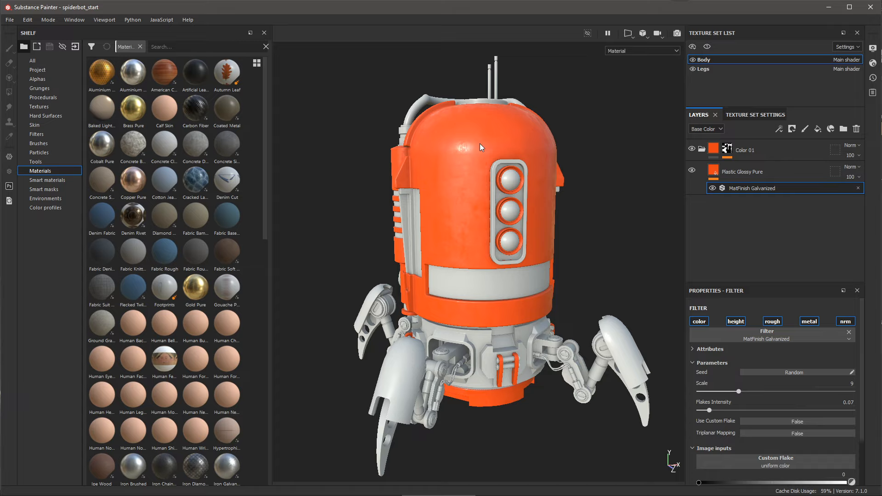
- Rename the Plastic Glossy Pure layer as Paint Coating
right_click_drag(480, 143, 609, 254, "alt")
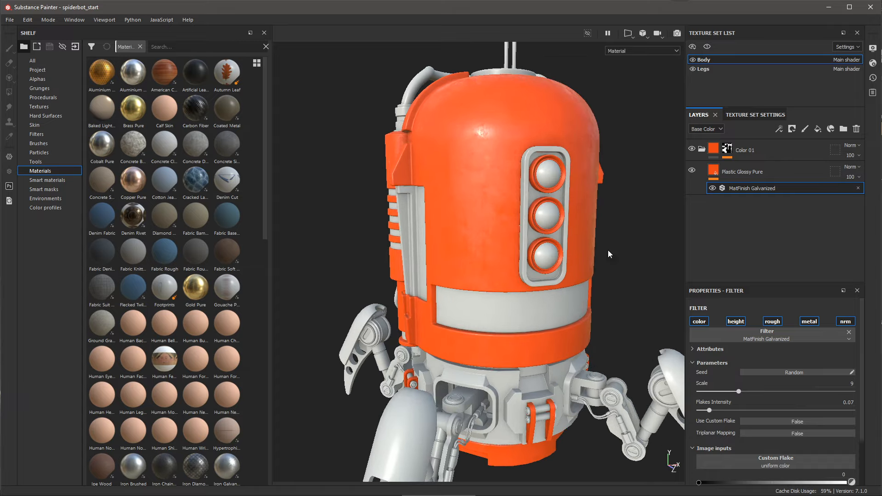
double_click(745, 174)
type("Paint Cao")
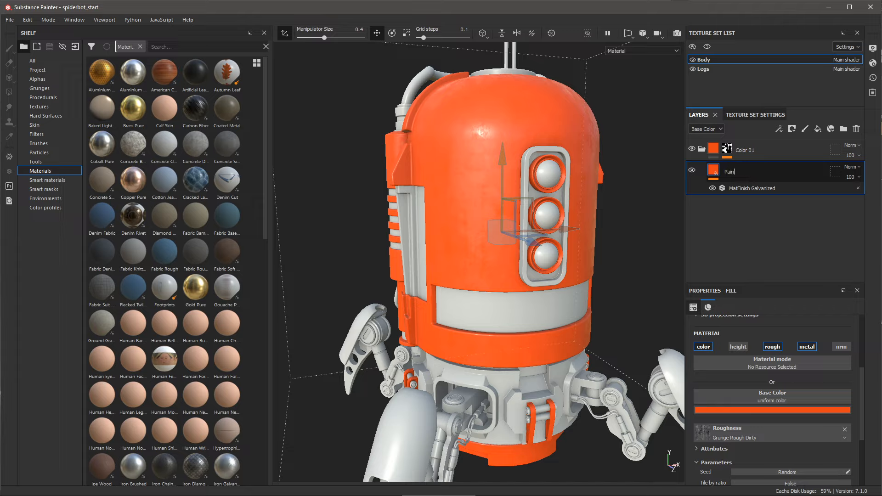
key("BackSpace")
key("BackSpace")
type("oating")
key("Return")
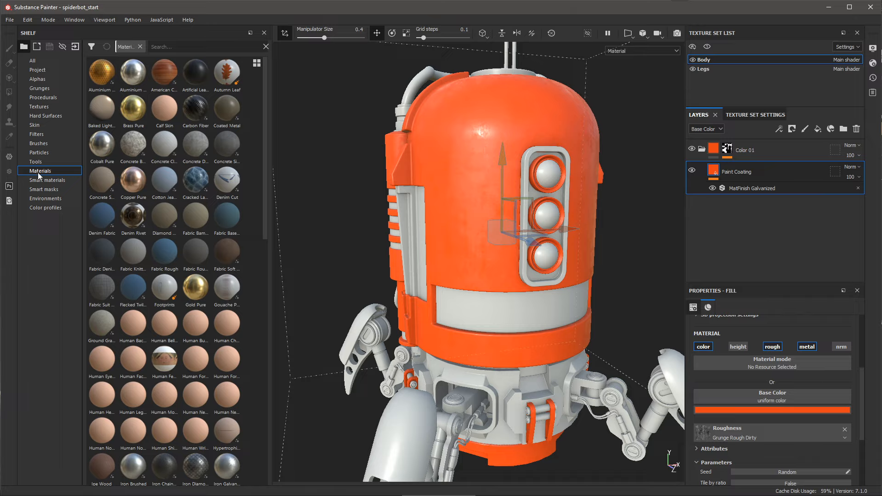
- Search the materials for iron and add Iron Galvanized as a layer directly above Paint Coating in the Color 01 folder
left_click(188, 47)
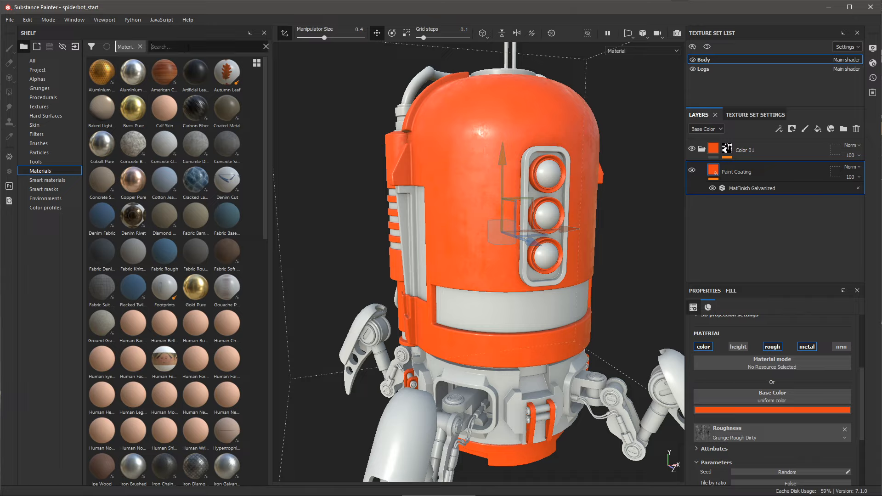
type("iron")
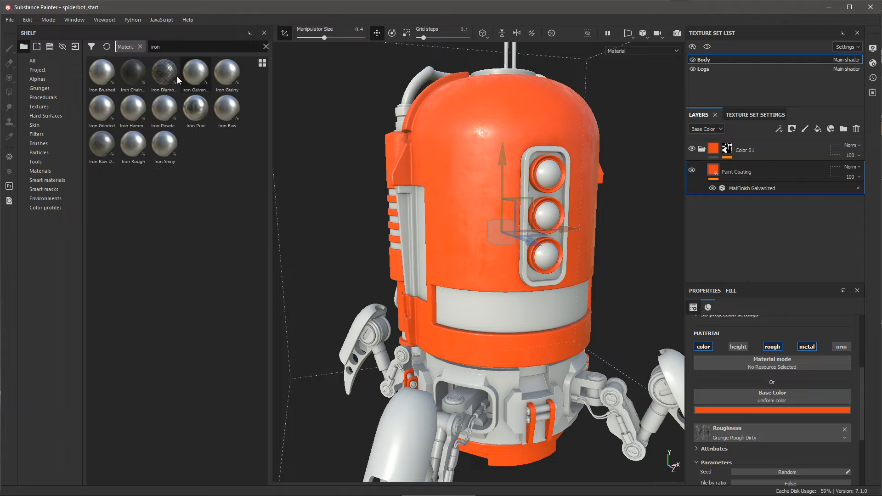
mouse_move(194, 76)
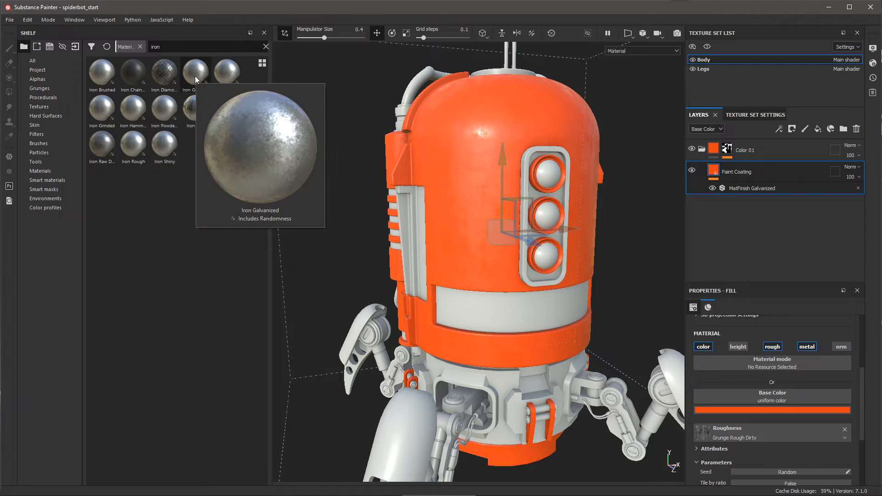
left_click(196, 75)
mouse_move(195, 74)
left_mouse_down()
mouse_move(658, 181)
mouse_move(773, 164)
left_mouse_up()
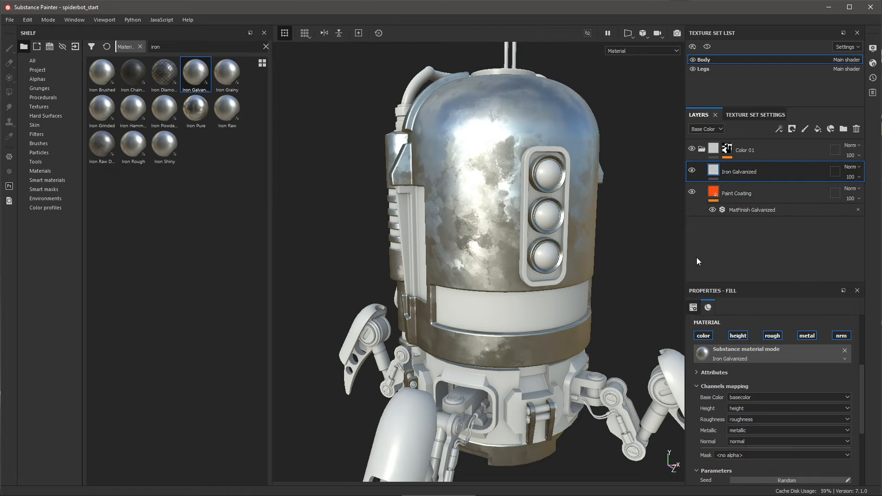
- Darken the Iron Galvanized metal color to a brightness value of 0.6 and set its roughness to 0.5
left_click_drag(701, 286, 701, 201)
scroll(777, 257, "down", 1)
scroll(774, 285, "down", 1)
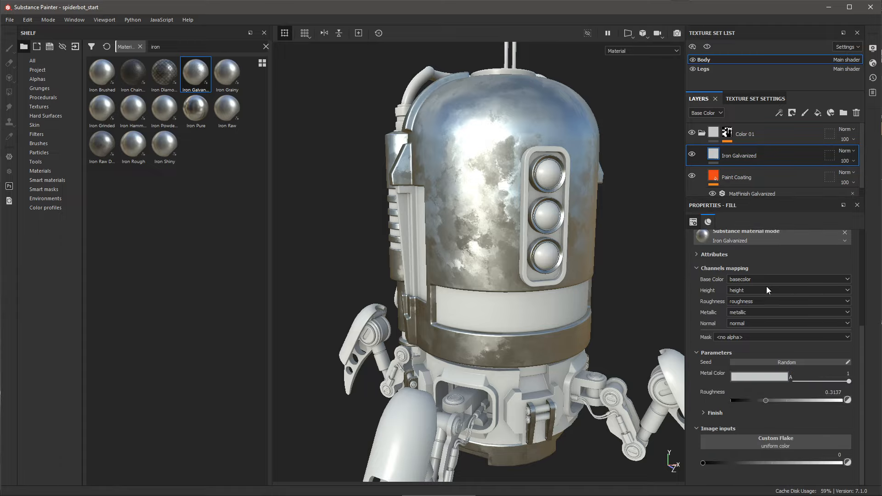
left_click(734, 379)
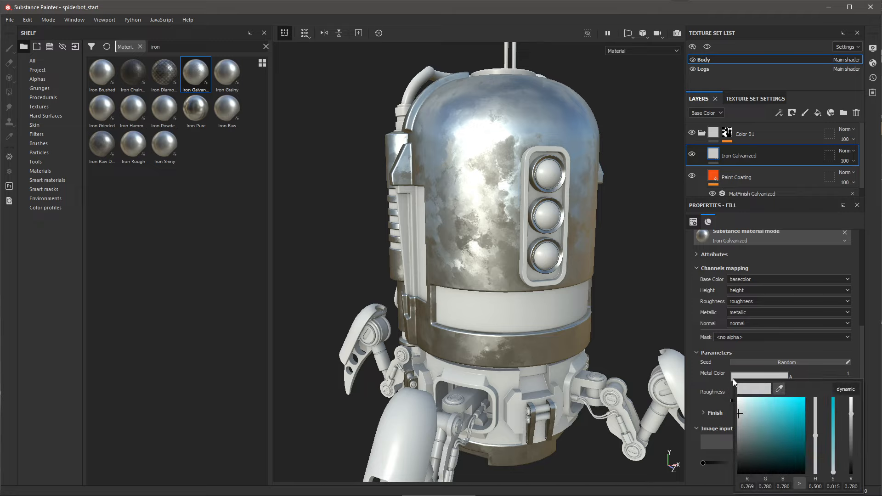
left_click(850, 487)
type("6")
key("Return")
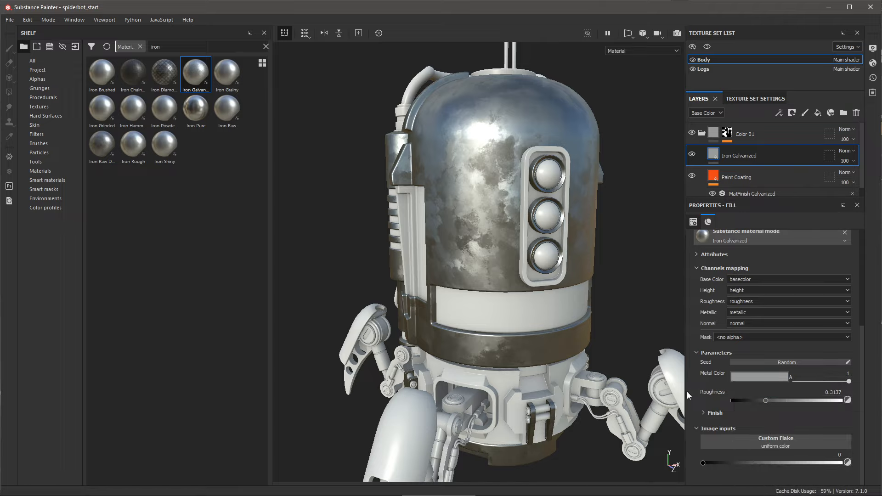
left_click(849, 399)
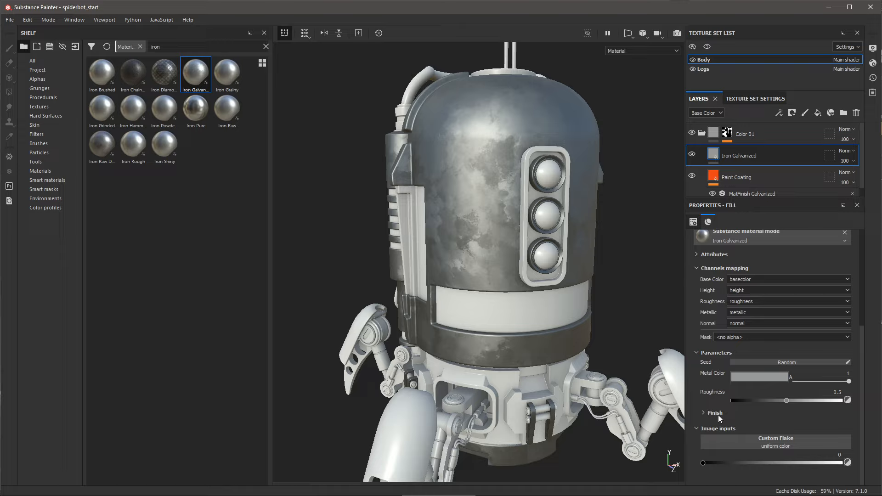
- Set the Iron Galvanized finish to a scale of 11 and a flakes intensity of 0.07
left_click(704, 412)
scroll(696, 401, "down", 1)
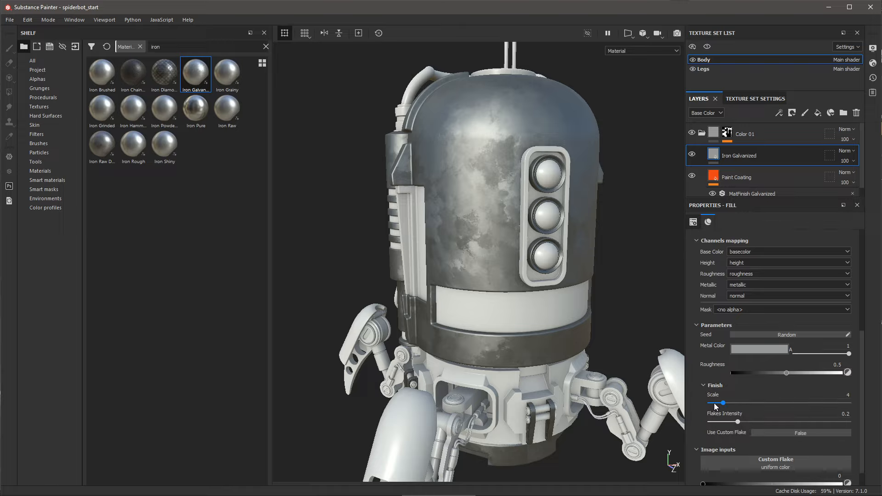
left_click(848, 395)
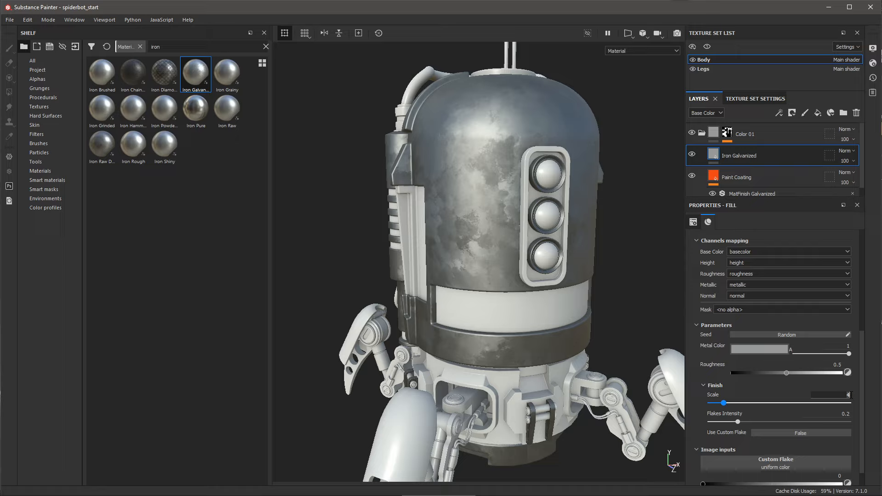
key("Return")
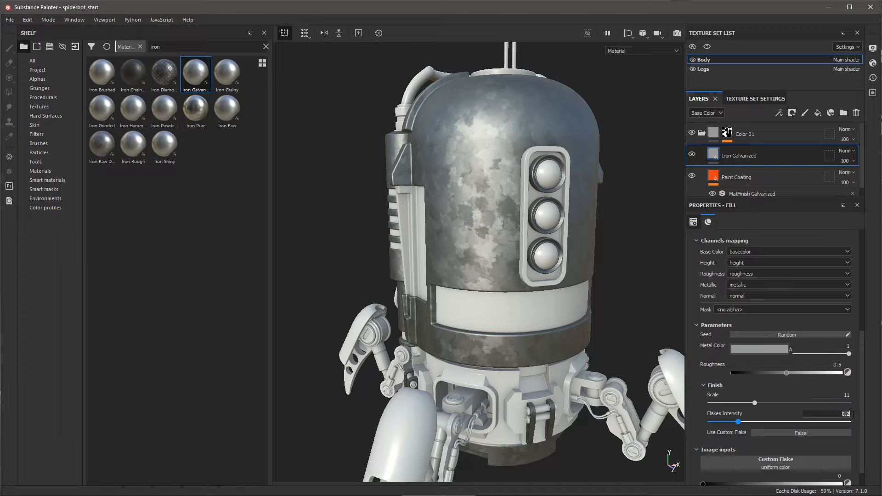
key("BackSpace")
key("BackSpace")
key("BackSpace")
type(".07")
key("Return")
- Add a black mask to the Iron Galvanized layer
left_click_drag(486, 205, 501, 235, "alt")
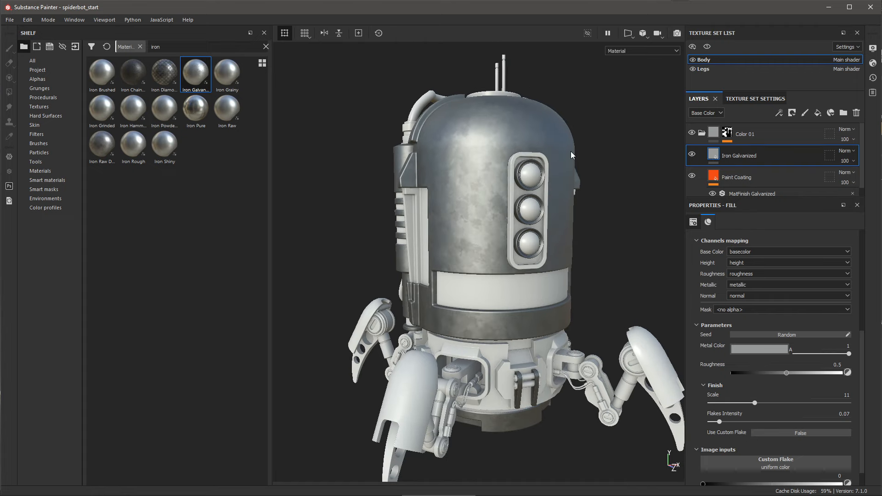
right_click_drag(436, 112, 470, 187, "alt")
left_click_drag(470, 187, 496, 185, "alt")
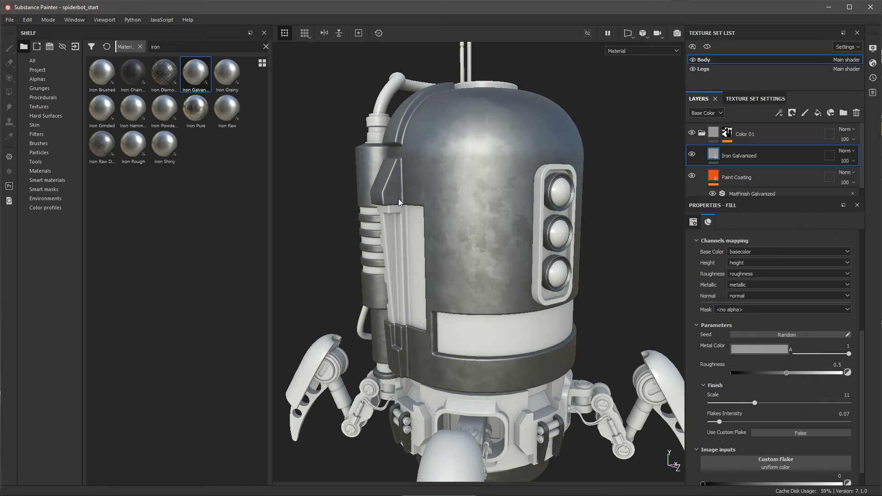
left_click_drag(514, 265, 487, 248, "alt")
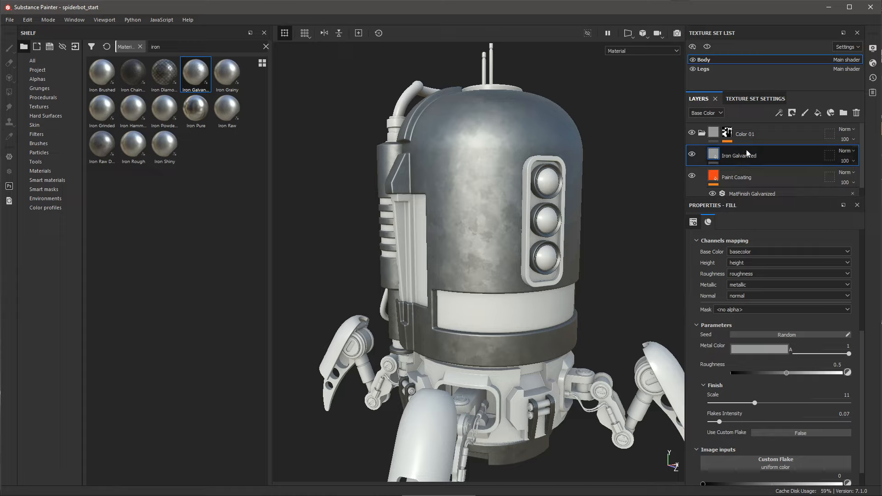
left_click(794, 112)
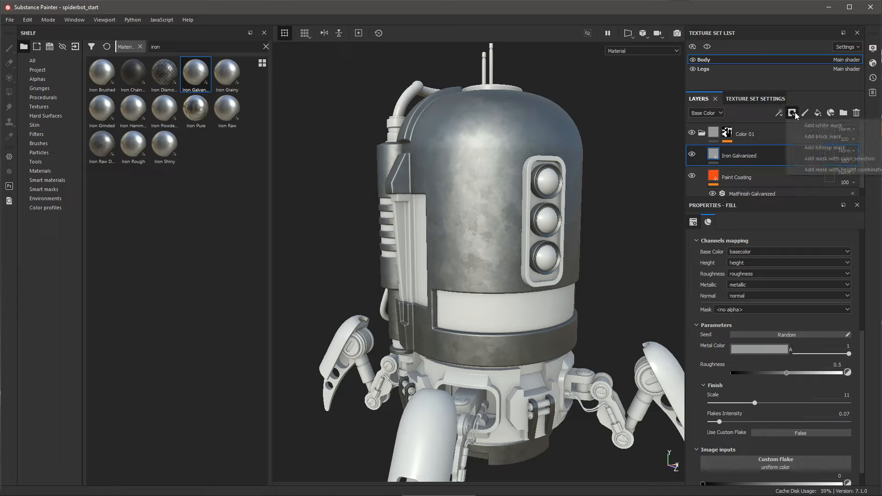
left_click(806, 137)
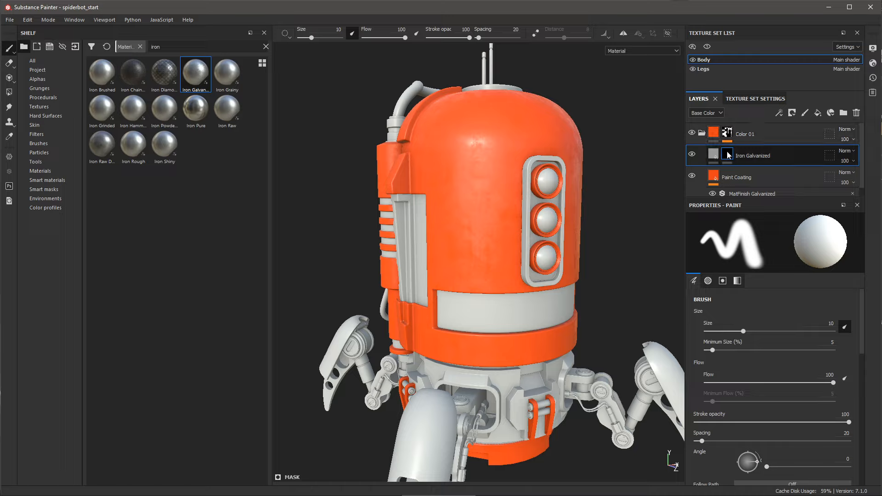
- Add a generator to the Iron Galvanized mask and assign Metal Edge Wear to it
left_click(781, 115)
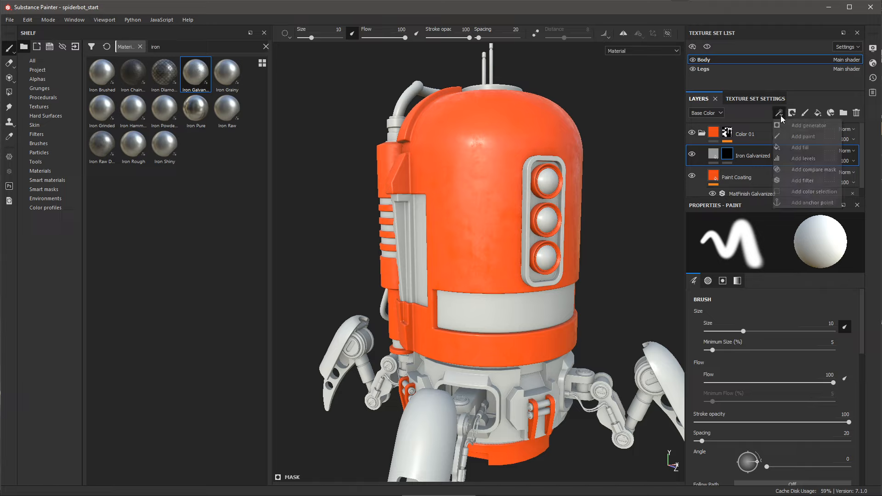
left_click(815, 126)
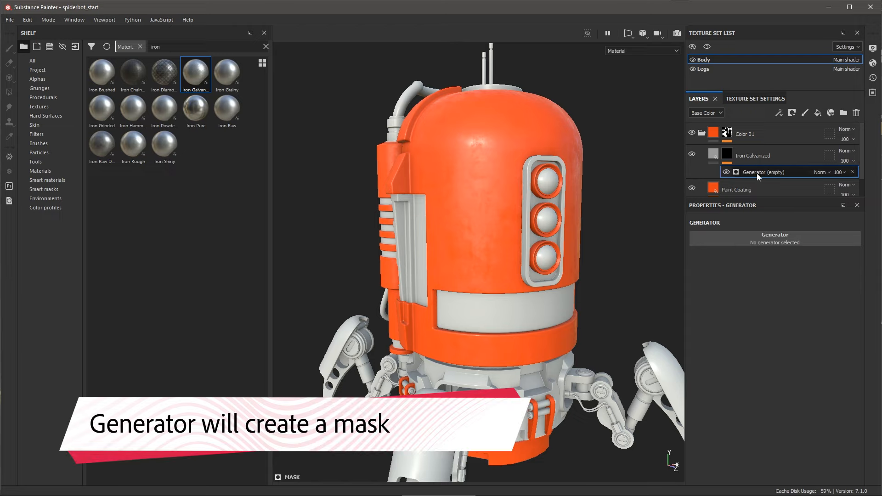
left_click(695, 238)
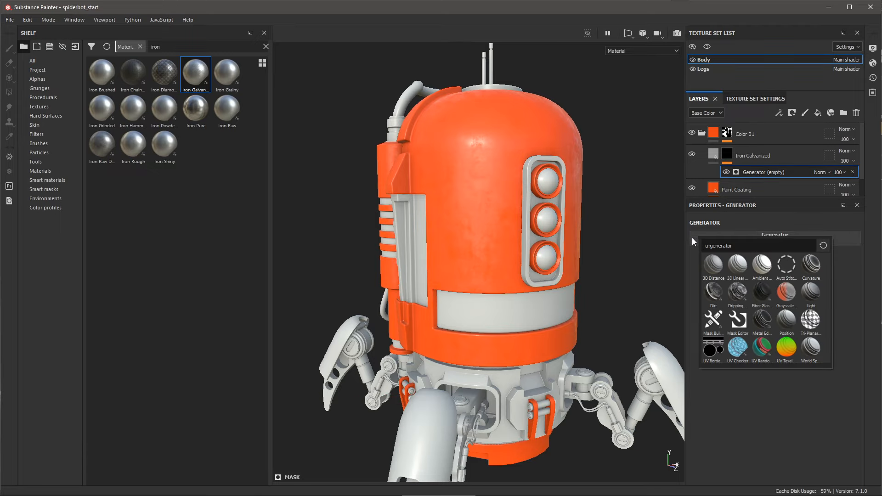
mouse_move(756, 317)
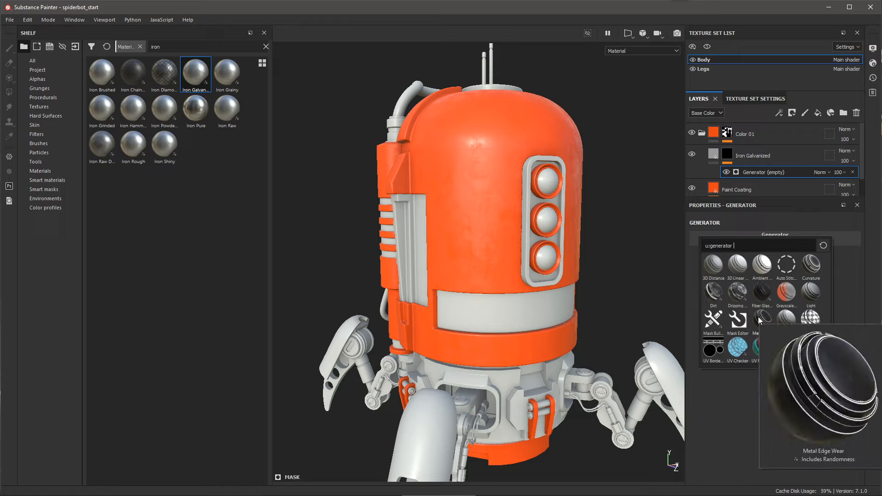
left_click(759, 319)
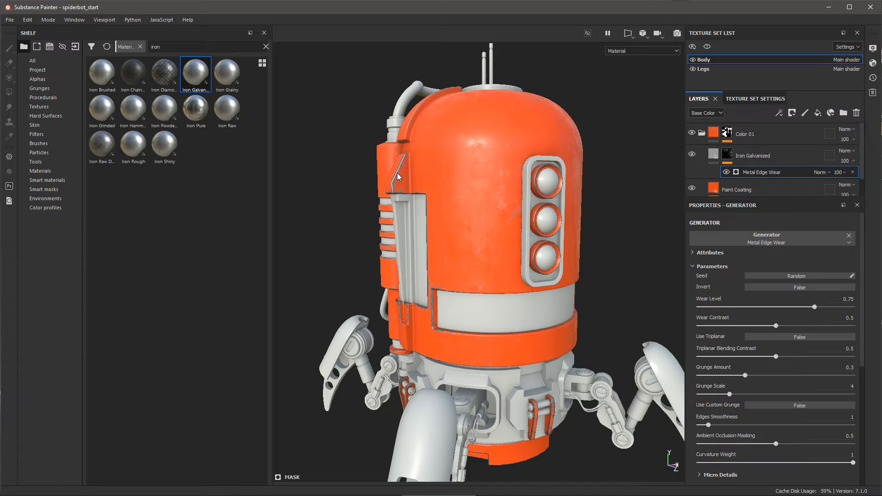
- Examine the edge wear on the body panels, display the Iron Galvanized mask alone, and return to the material view
right_click_drag(401, 182, 496, 318, "alt")
middle_click_drag(414, 201, 479, 230, "alt")
left_click_drag(479, 230, 487, 204, "alt")
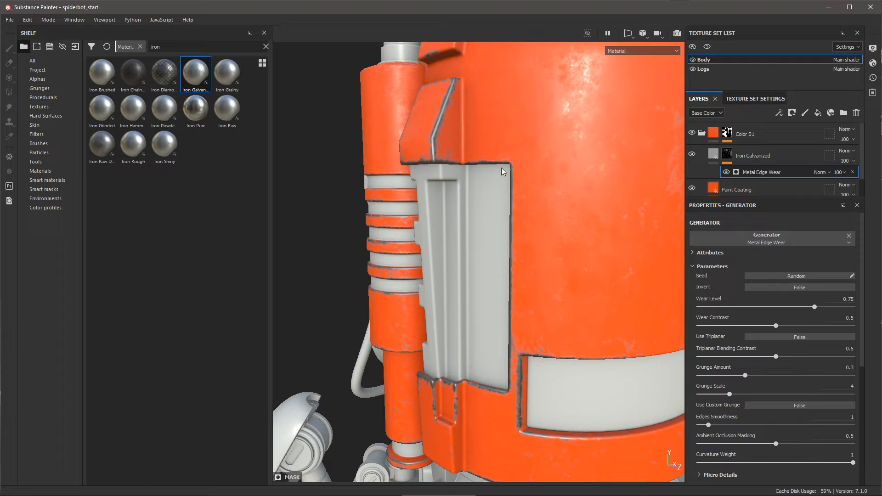
left_click(731, 156, "alt")
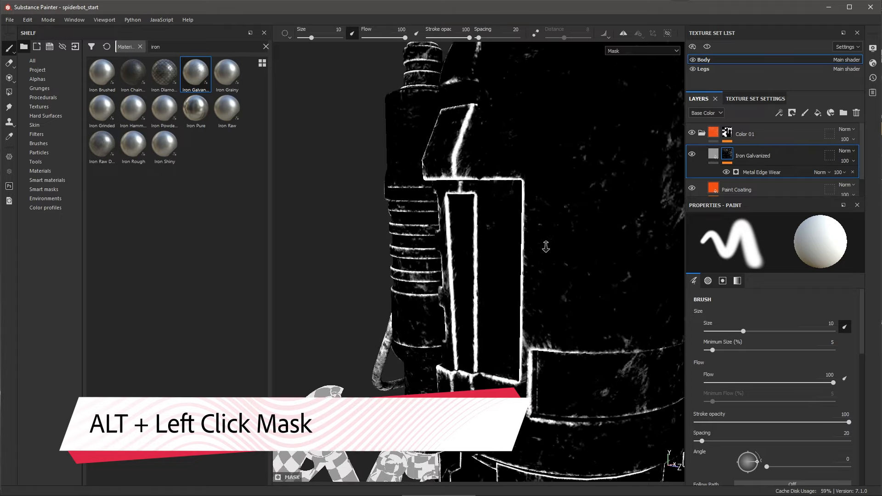
scroll(528, 230, "down", 5)
mouse_move(506, 230)
left_mouse_down("alt")
mouse_move(531, 237)
mouse_move(549, 261)
left_mouse_up("alt")
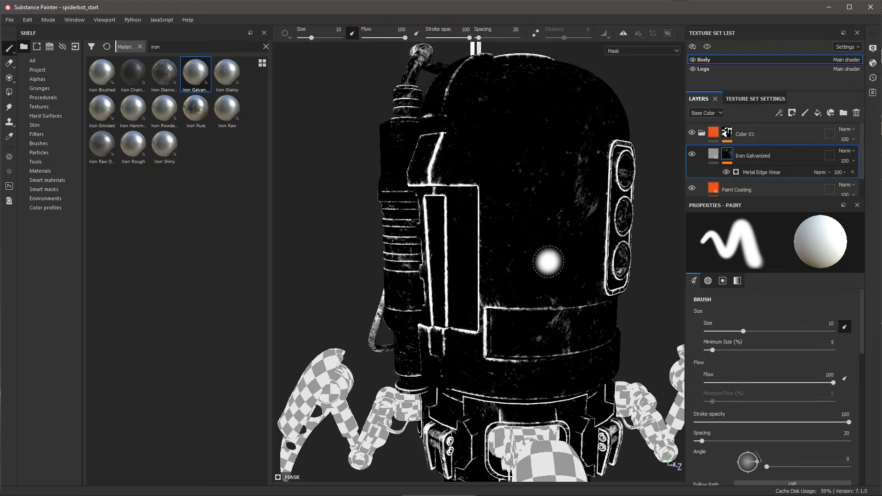
key("m")
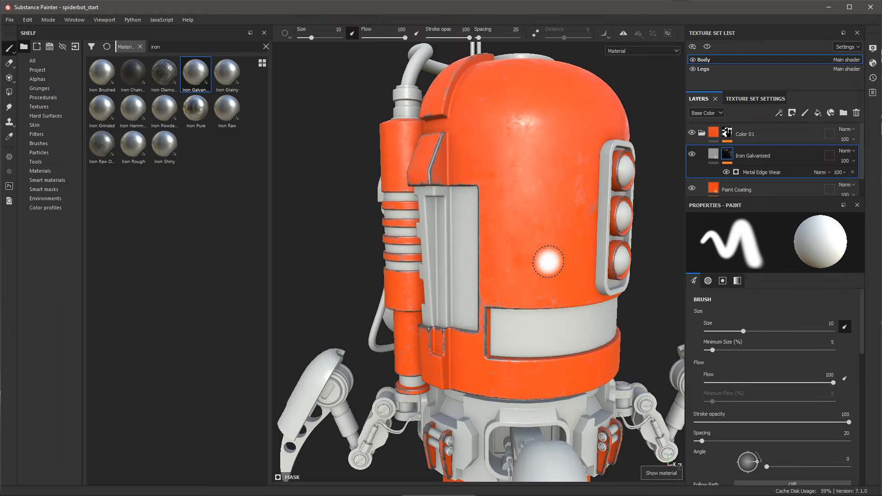
- Set the Metal Edge Wear generator's Wear Level to 0.83
scroll(583, 365, "up", 5)
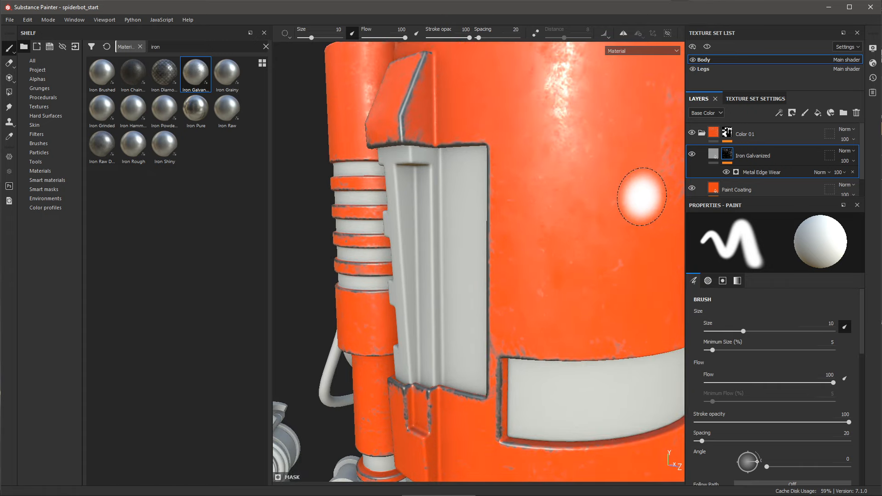
left_click(754, 171)
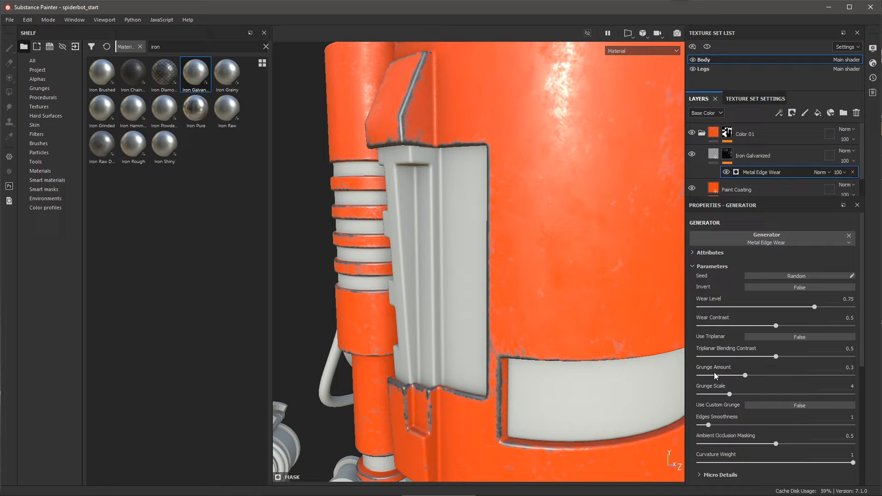
mouse_move(815, 306)
left_mouse_down()
mouse_move(760, 305)
mouse_move(812, 307)
left_mouse_up()
left_click(843, 300)
key("BackSpace")
type("0.83")
key("Return")
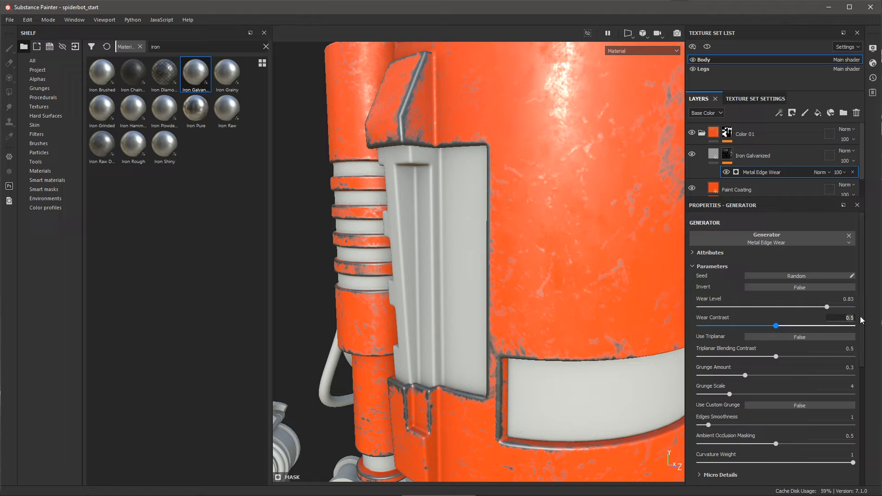
- Set the Metal Edge Wear generator's Wear Contrast to 0.75 and its Grunge Amount to 0.32
type("0.75")
key("Return")
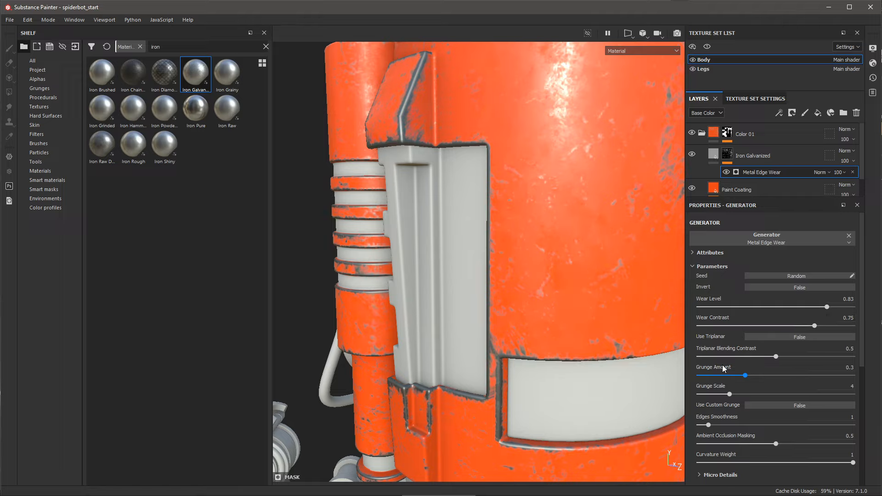
left_click_drag(843, 368, 861, 369)
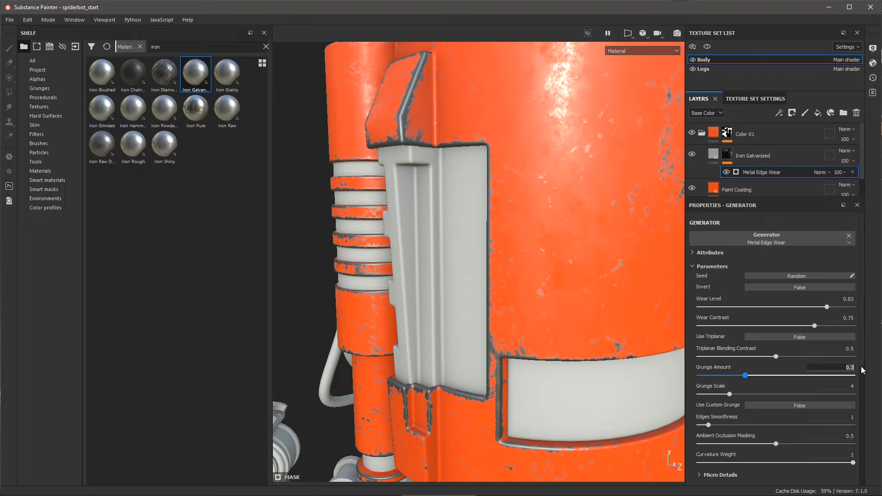
type("0.32")
key("Return")
- Examine the worn paint edges around the three round lights on the robot's body
left_click_drag(561, 276, 514, 254, "alt")
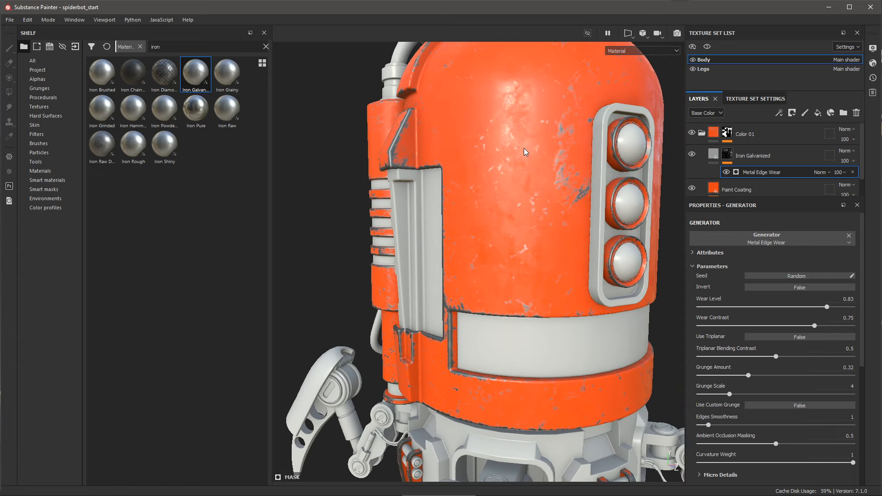
scroll(525, 152, "up", 2)
middle_click_drag(584, 188, 479, 228, "alt")
left_click_drag(479, 228, 483, 236, "alt")
right_click_drag(483, 236, 523, 219, "alt")
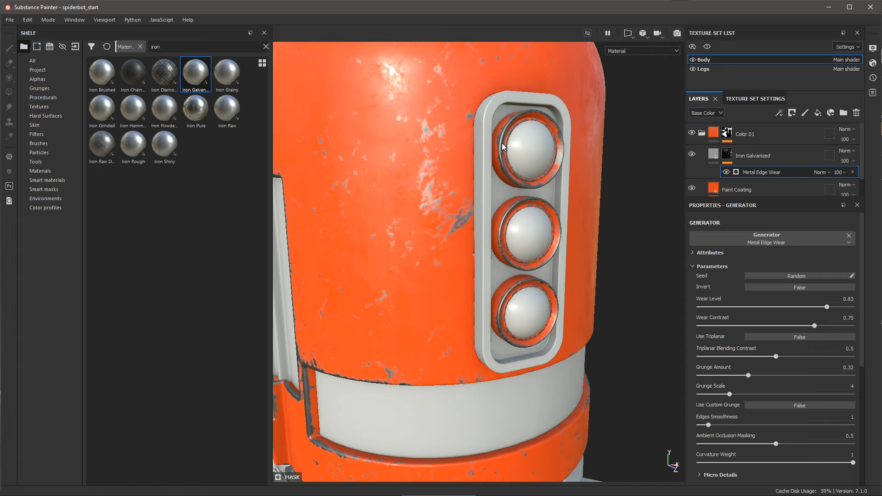
- Extend the layer stack to show all layers of the Color 01 folder, and view the whole robot
right_click_drag(476, 294, 412, 255, "alt")
middle_click_drag(412, 255, 480, 229, "alt")
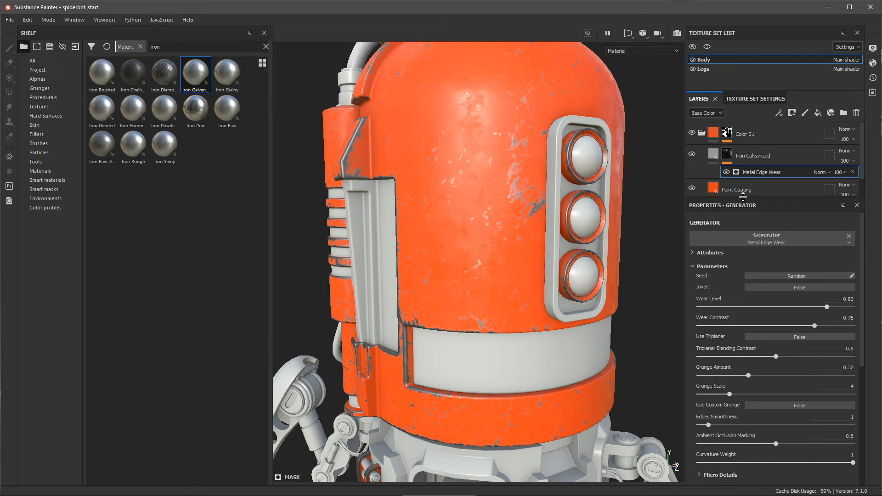
left_click_drag(743, 199, 743, 229)
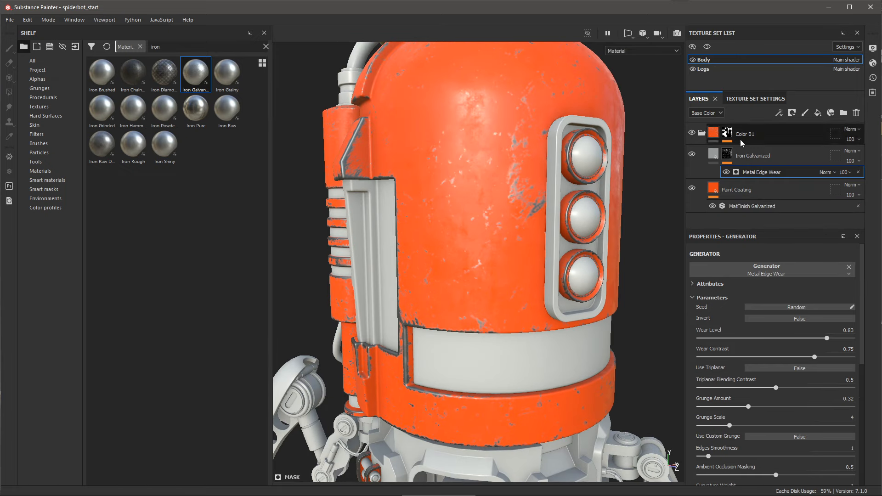
right_click_drag(570, 335, 553, 331, "alt")
middle_click_drag(554, 332, 519, 244, "alt")
right_click_drag(519, 239, 559, 243, "alt")
left_click_drag(559, 242, 554, 244, "alt")
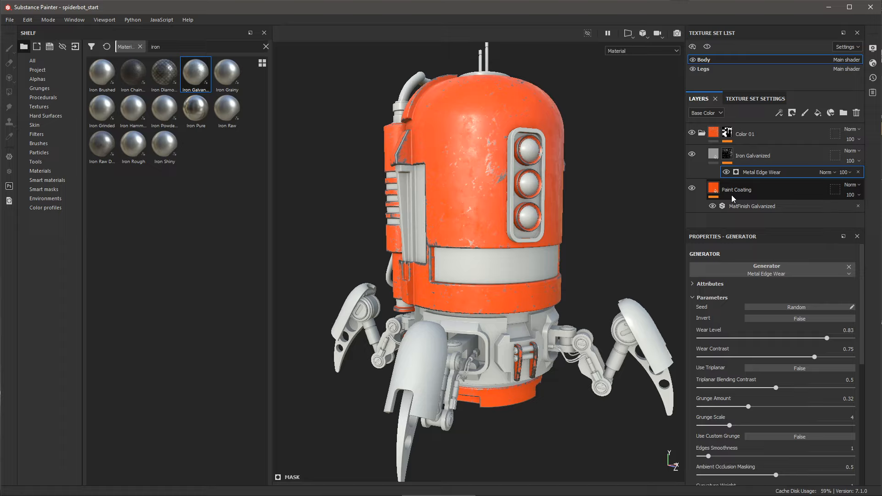
- Collapse the Color 01 folder and instantiate it from the Body texture set into the Legs texture set
left_click(701, 134)
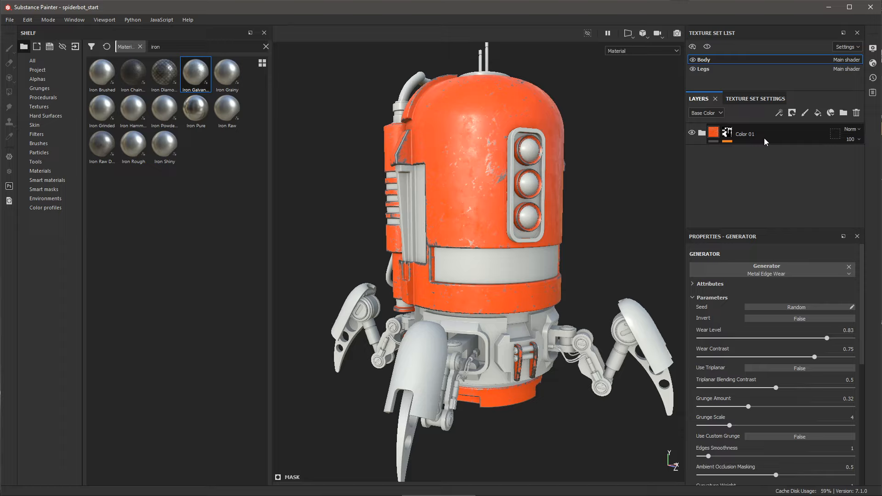
left_click(699, 133)
left_click(699, 134)
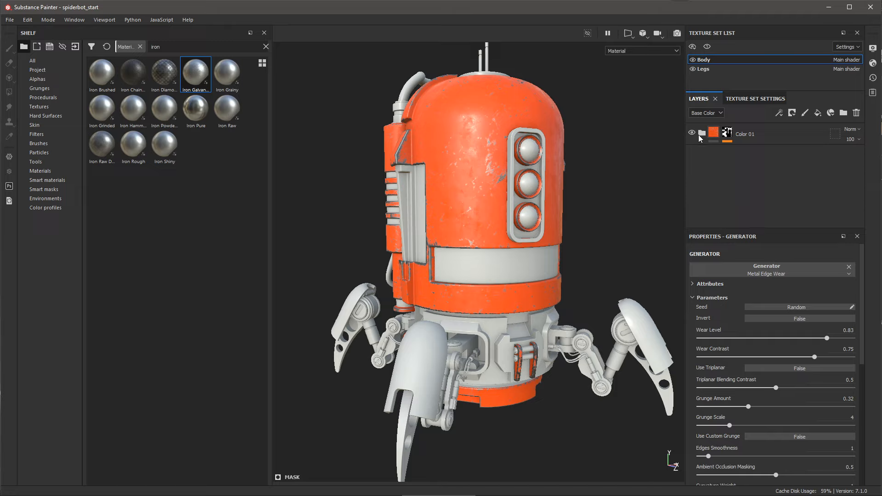
right_click(740, 132)
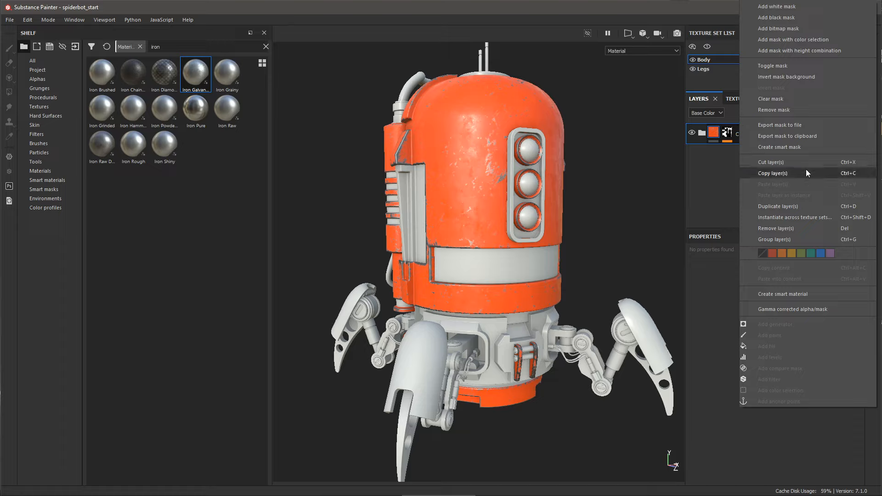
left_click(765, 217)
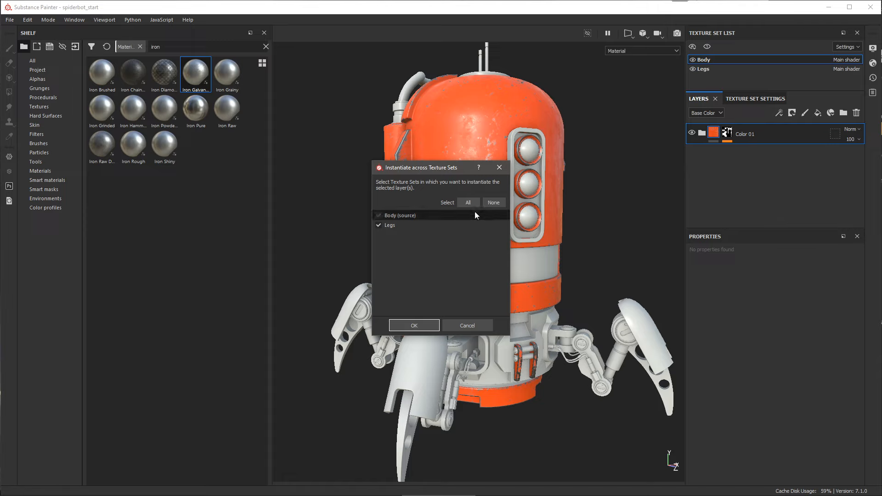
left_click_drag(435, 169, 630, 117)
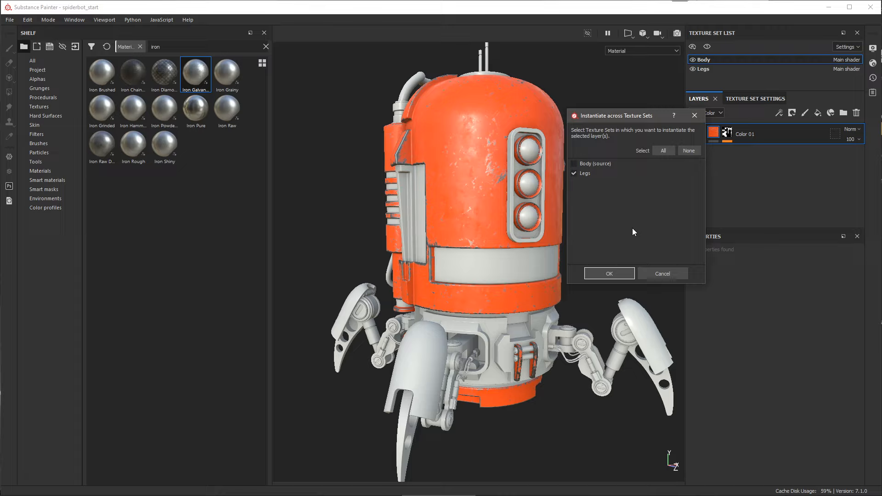
left_click(611, 272)
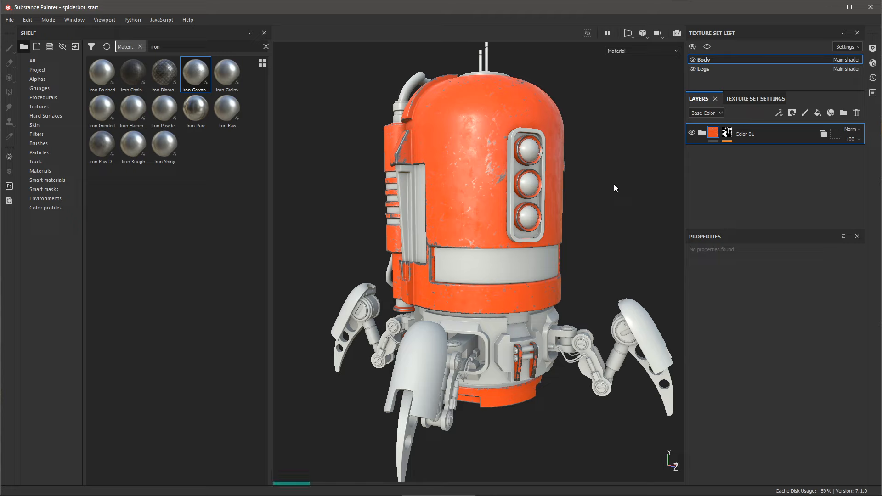
left_click_drag(558, 366, 564, 391, "alt")
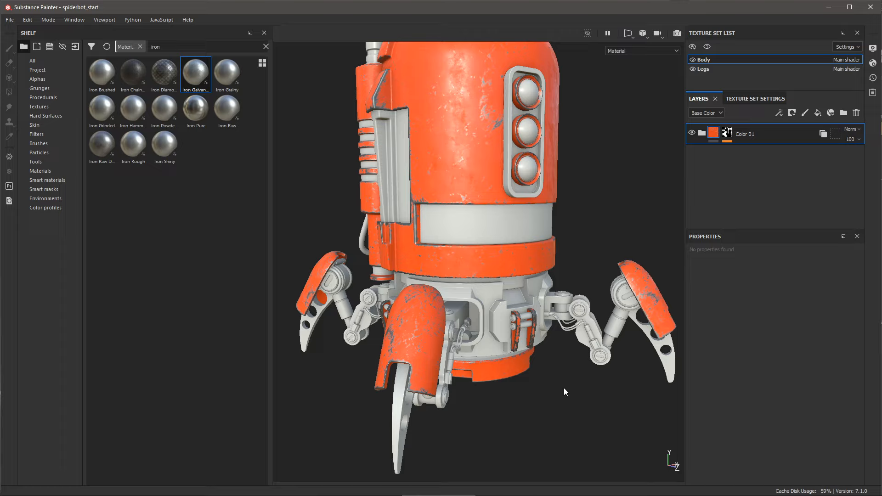
- Examine the Color 01 mask's color selection and the robot's ID mesh map, and return to the material view
mouse_move(566, 371)
left_mouse_down()
mouse_move(701, 125)
mouse_move(703, 135)
left_mouse_up()
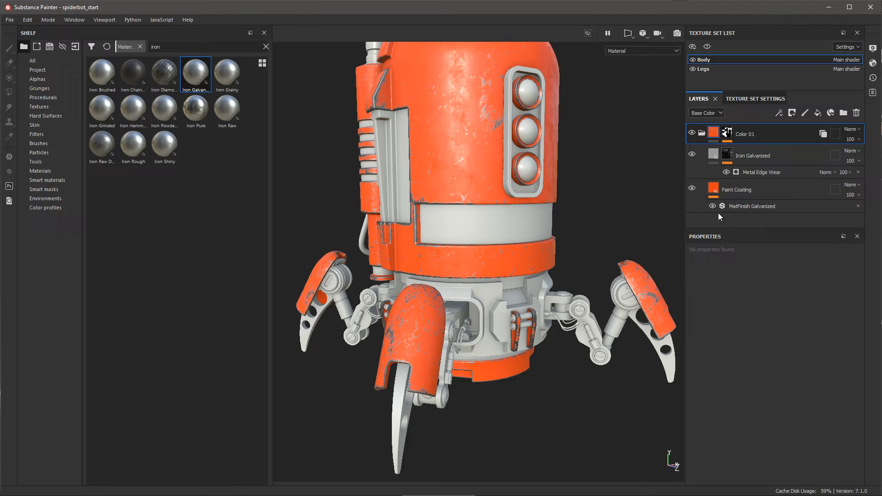
left_click(727, 132)
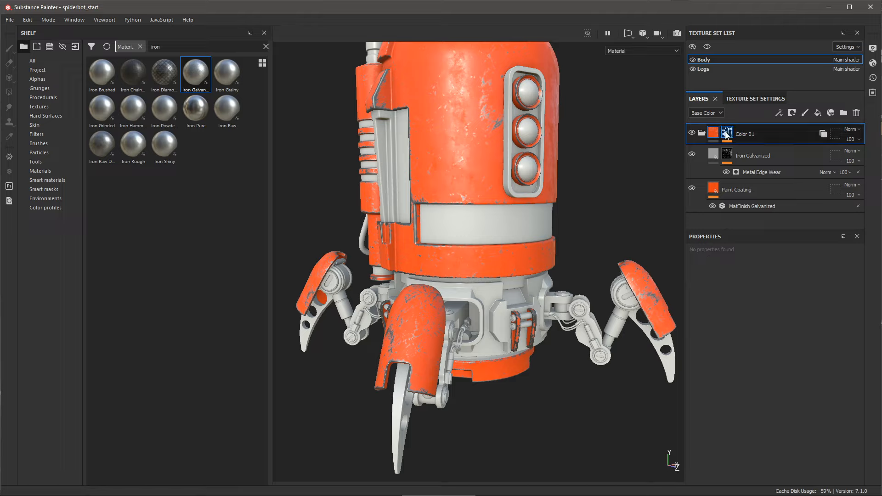
left_click(757, 152)
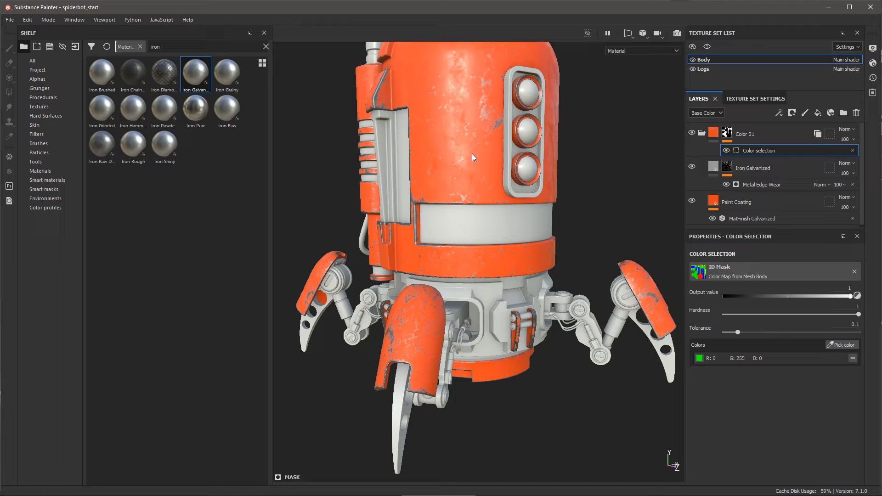
left_click(671, 51)
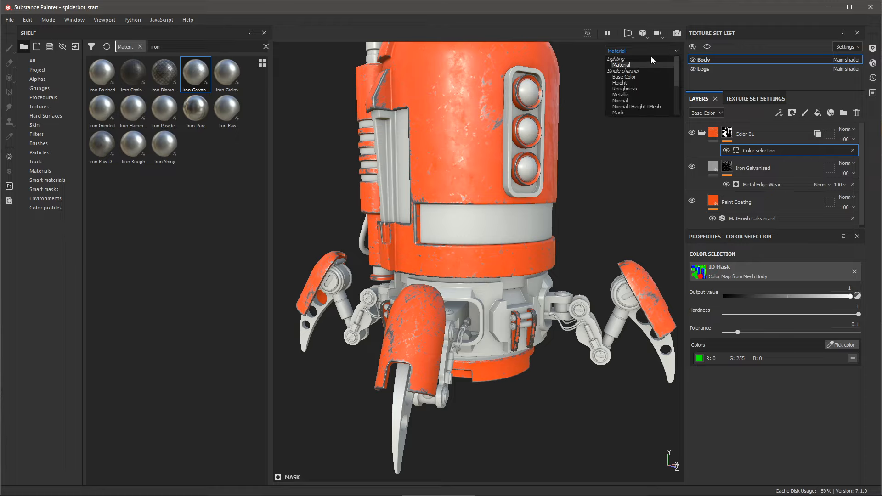
scroll(624, 112, "down", 3)
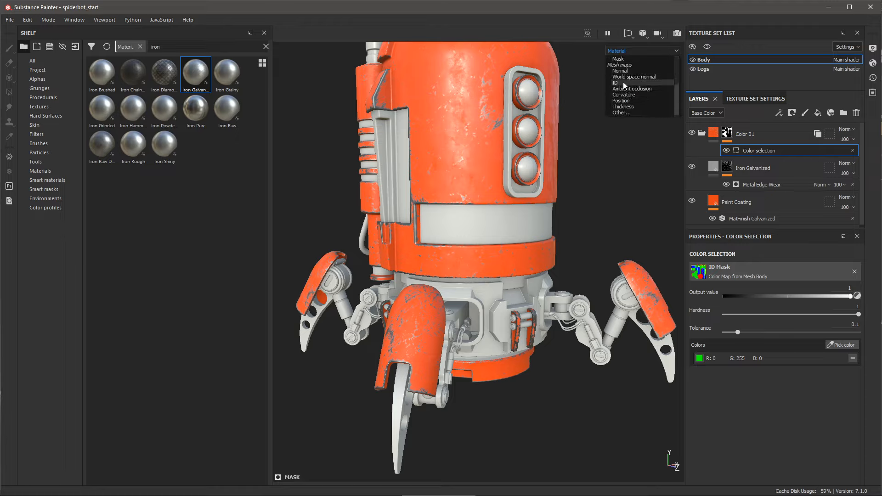
left_click(624, 82)
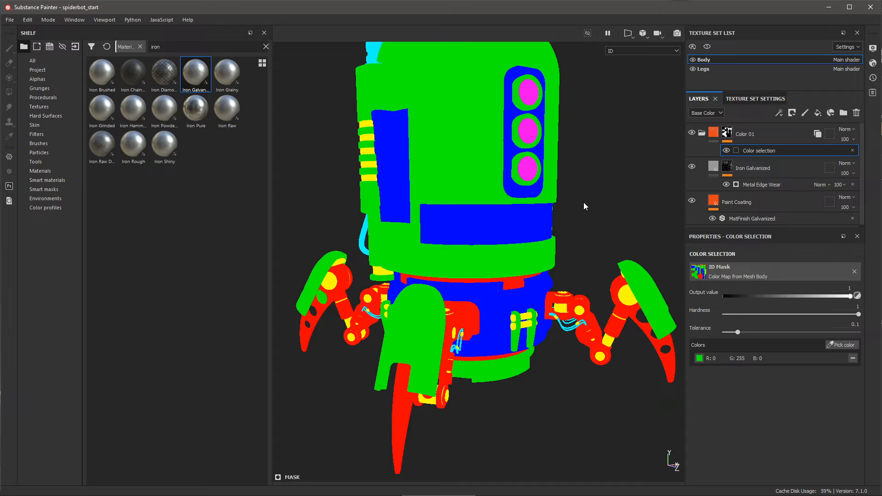
key("m")
left_click_drag(571, 213, 550, 229, "alt")
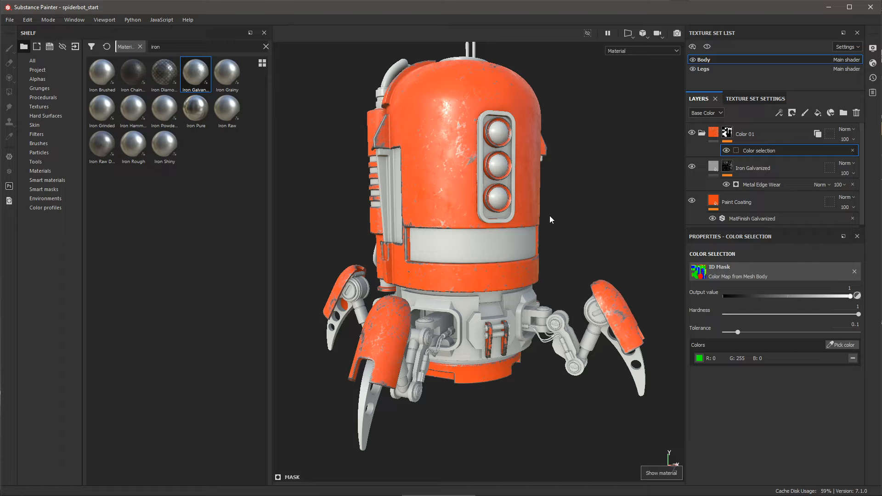
- Follow the Color 01 instance hierarchy to the Legs instance, and return to its source in the Body texture set
left_click(702, 133)
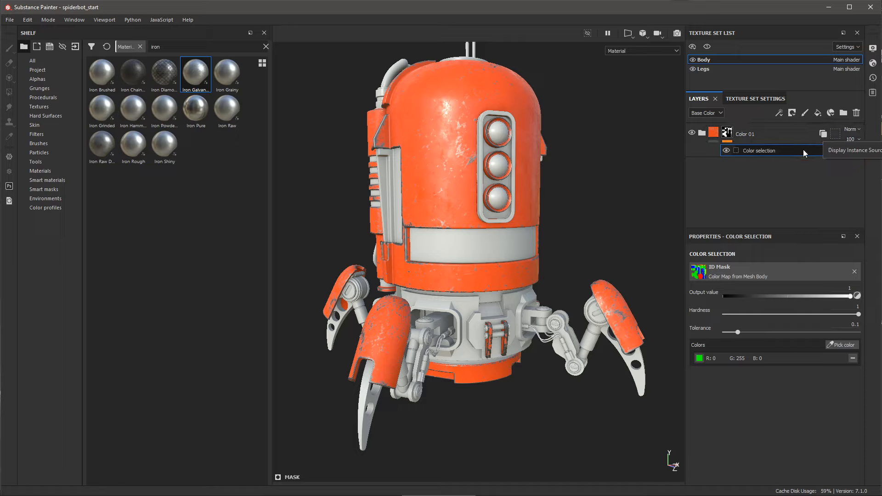
left_click(823, 135)
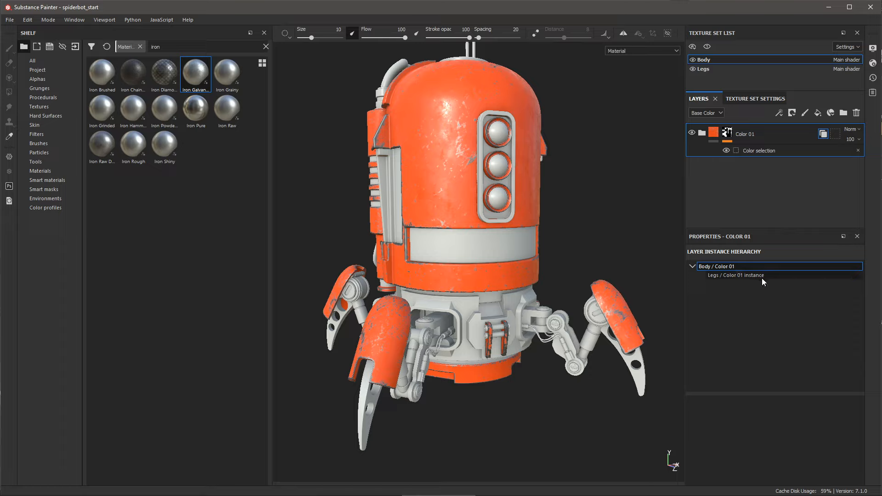
left_click(735, 277)
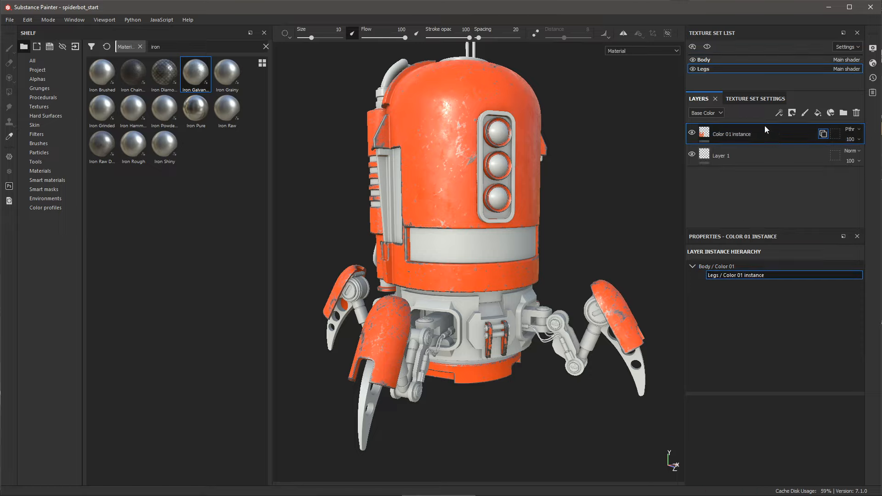
double_click(732, 125)
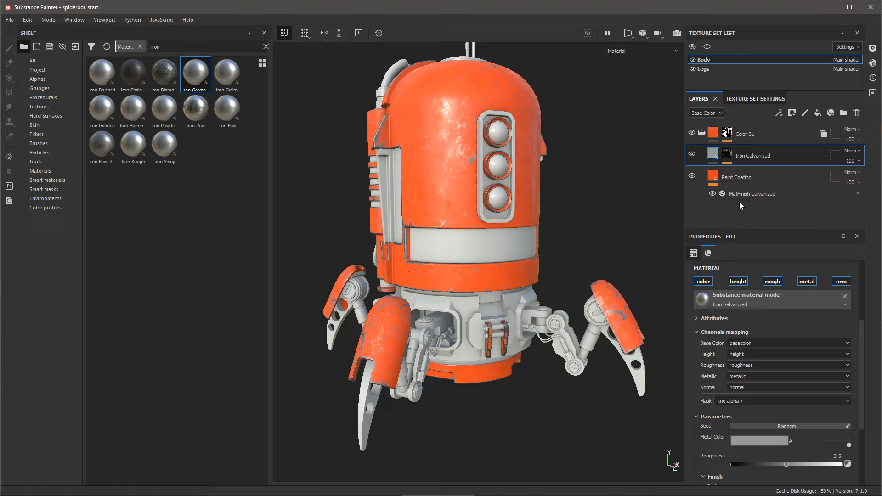
- Try a blue base color with hue 0.587 on the Paint Coating layer, and undo the color change
left_click(726, 155)
left_click(774, 178)
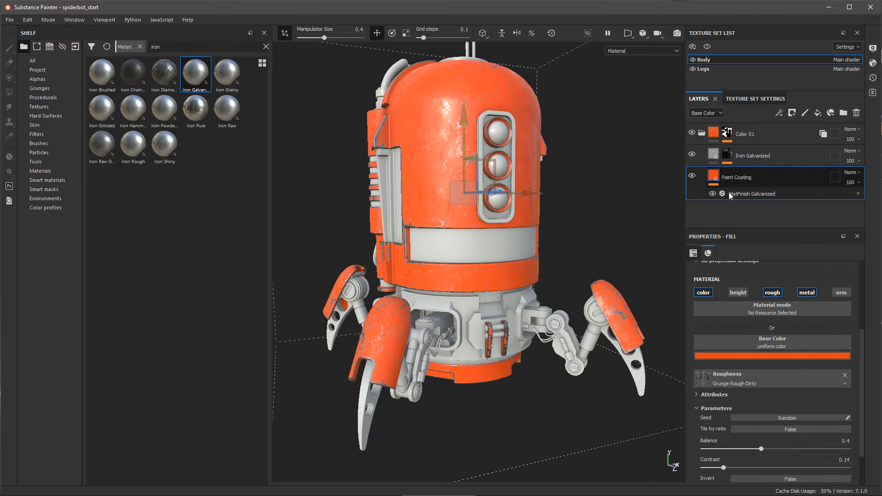
left_click(699, 356)
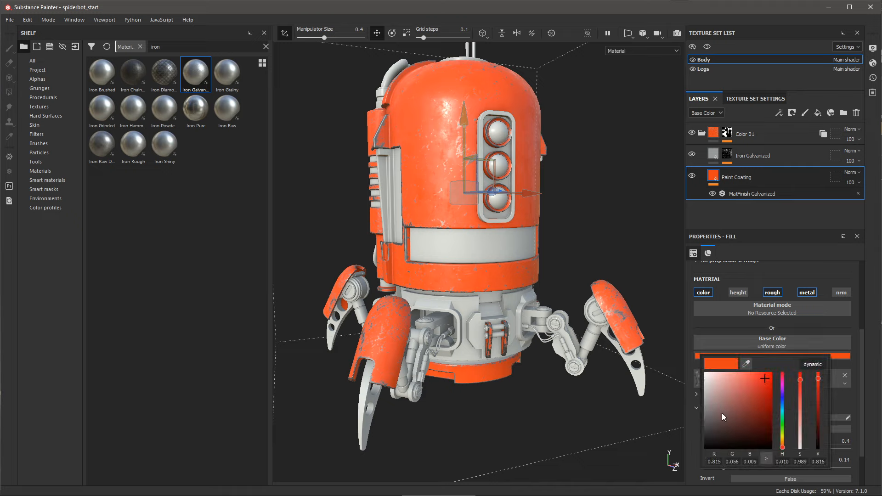
left_click(783, 404)
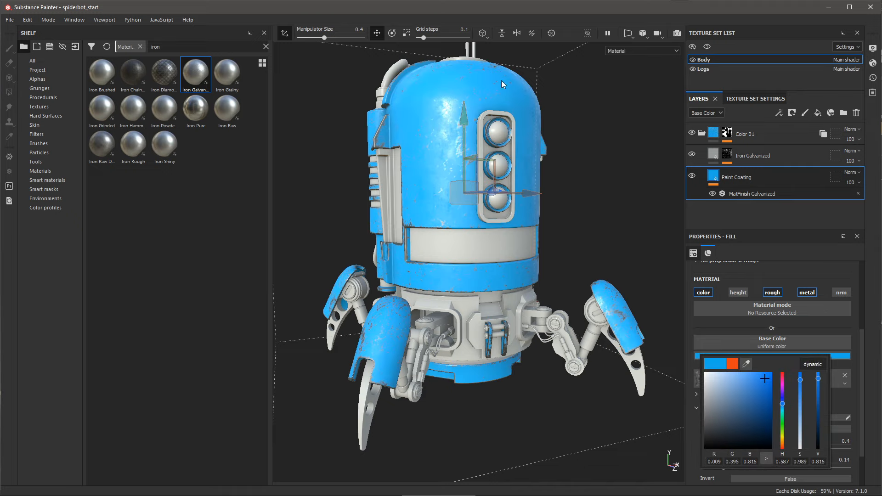
key("ctrl+z")
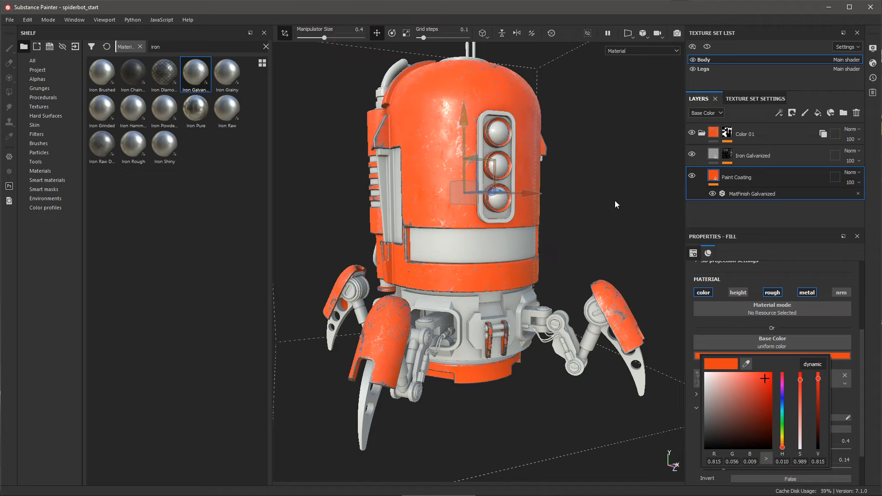
- Set the Iron Galvanized mask's Wear Level to 0.54 in Metal Edge Wear and examine the body and legs
left_click(727, 155)
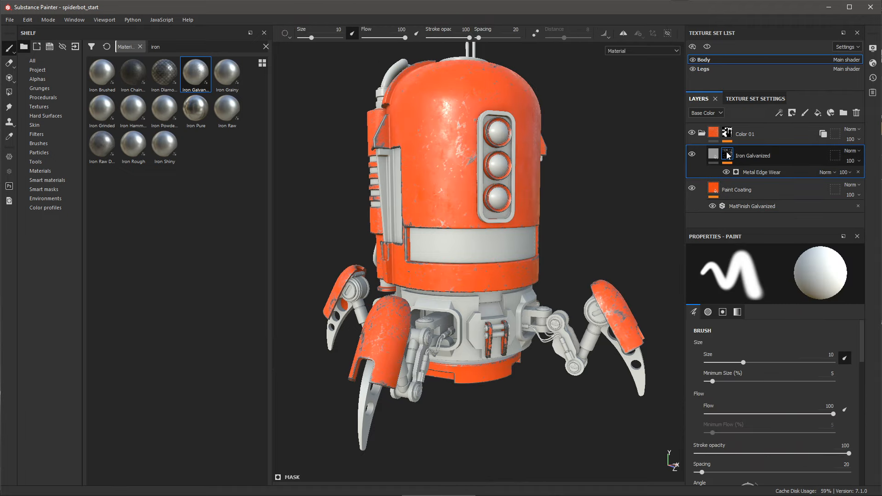
left_click(752, 173)
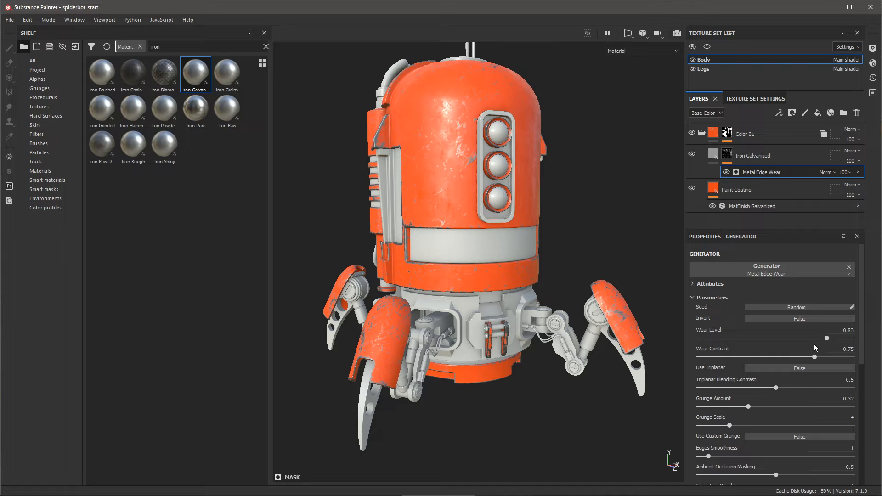
left_click_drag(826, 340, 783, 339)
right_click_drag(433, 160, 447, 199, "alt")
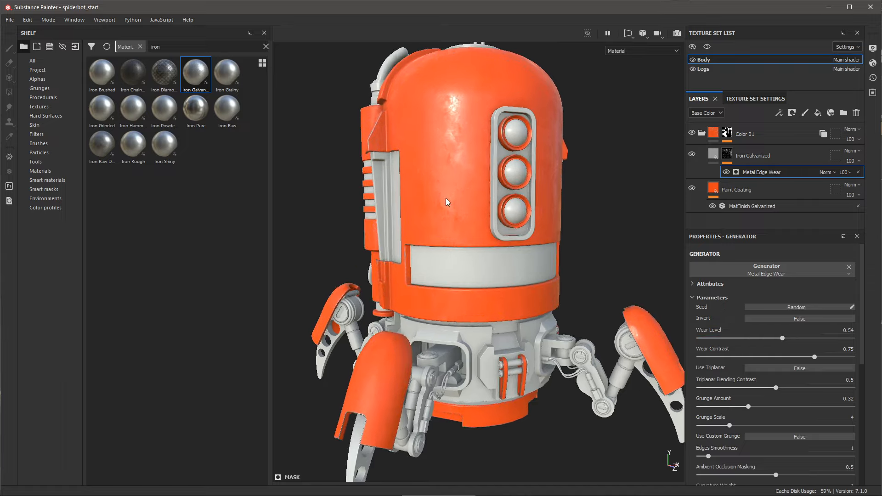
left_click_drag(447, 199, 482, 208, "alt")
left_click_drag(455, 381, 420, 405, "alt")
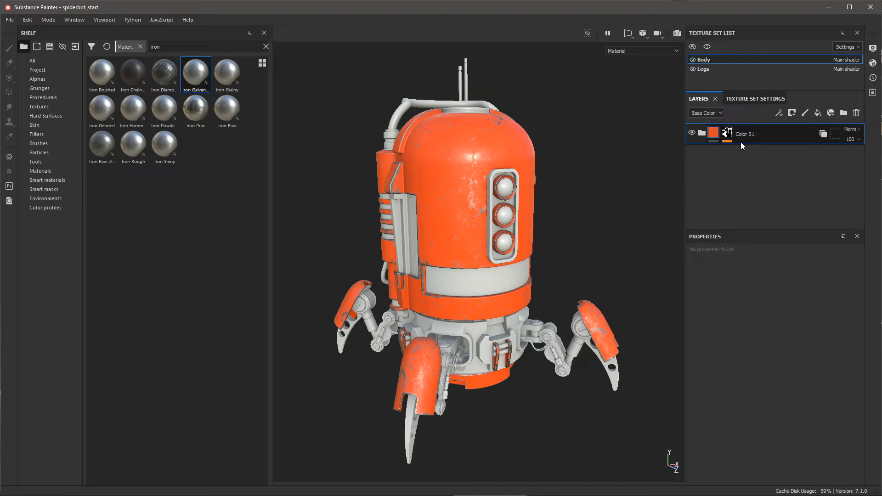
- Copy the Color 01 folder and paste it as an independent folder in the Body layer stack
right_click(770, 137)
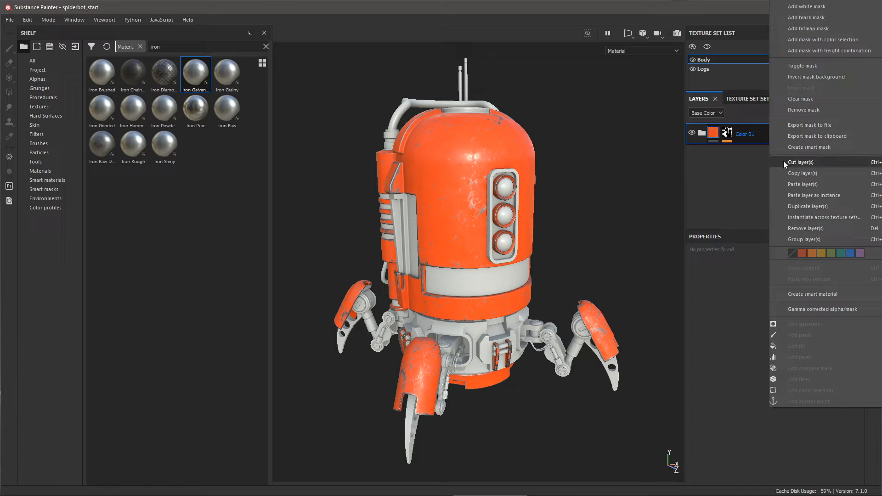
left_click(786, 173)
right_click(710, 163)
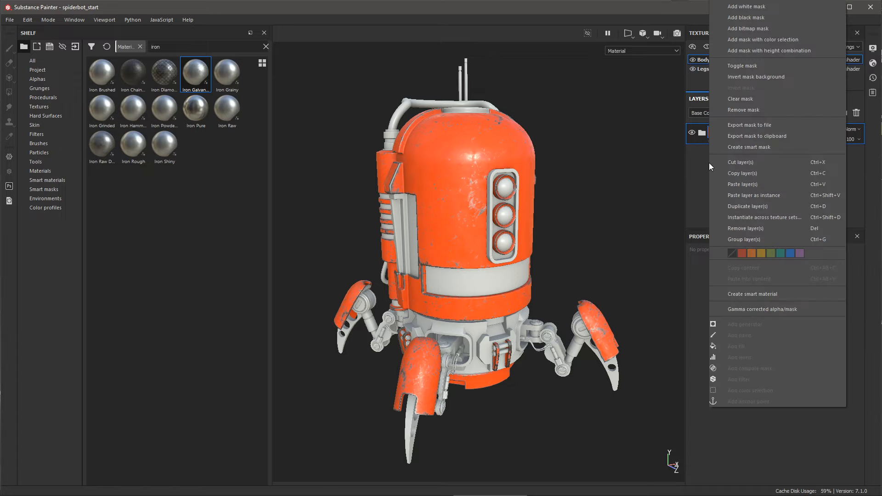
left_click(733, 185)
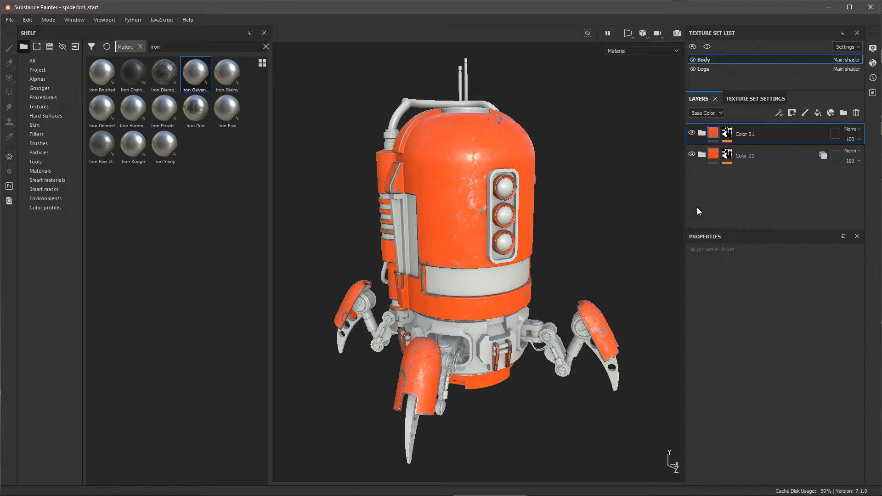
- Rename the pasted folder as Color 02
double_click(745, 136)
left_click(756, 135)
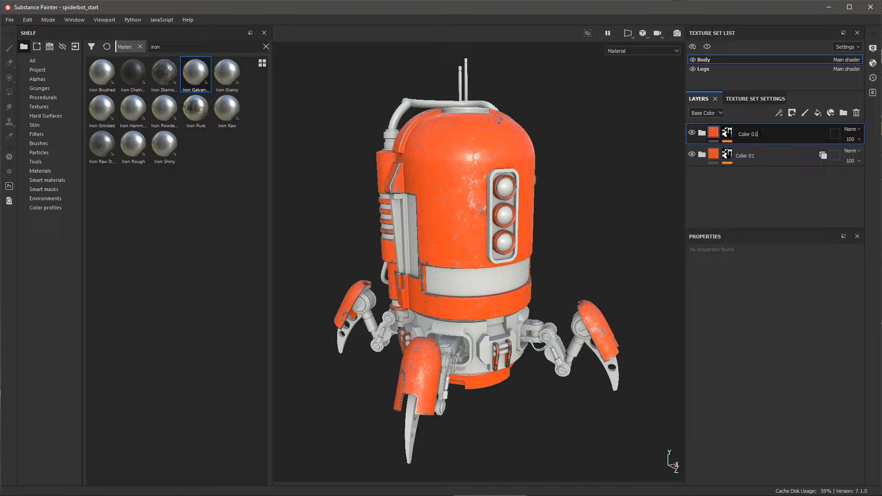
key("BackSpace")
type("2")
key("Return")
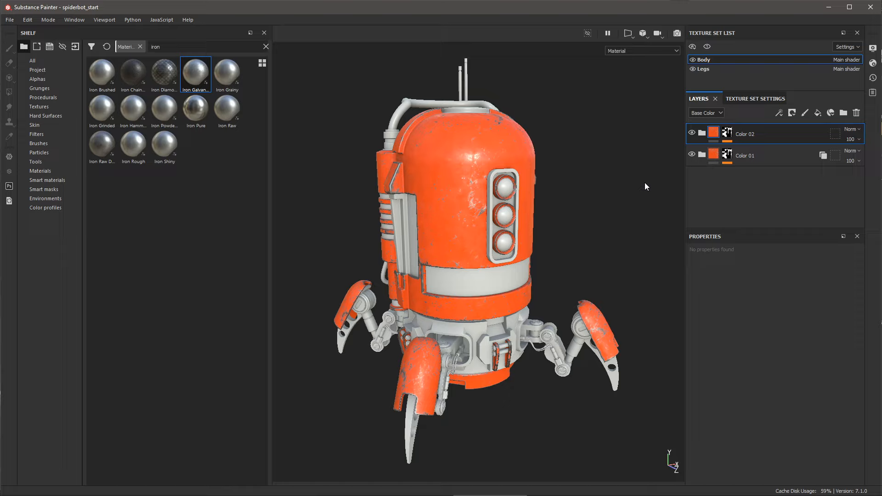
- Replace the green ID color in the Color 02 folder's color selection mask with the blue ID color
left_click(729, 133)
left_click(745, 150)
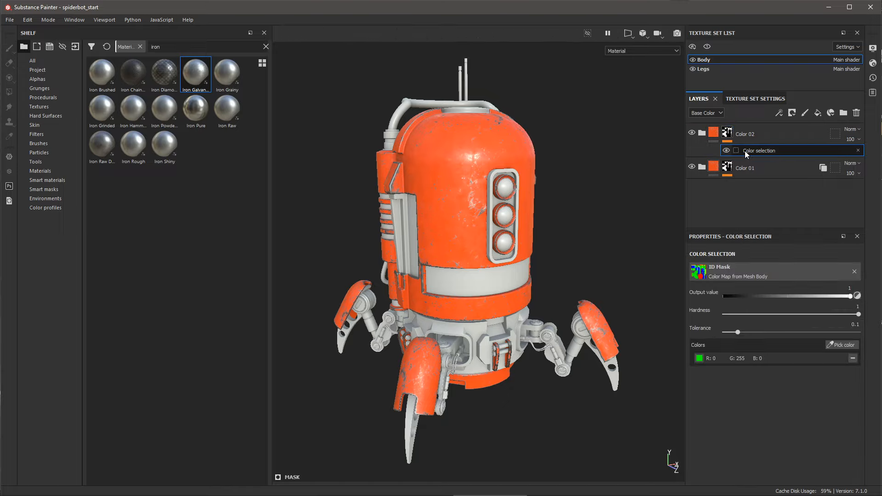
left_click(853, 358)
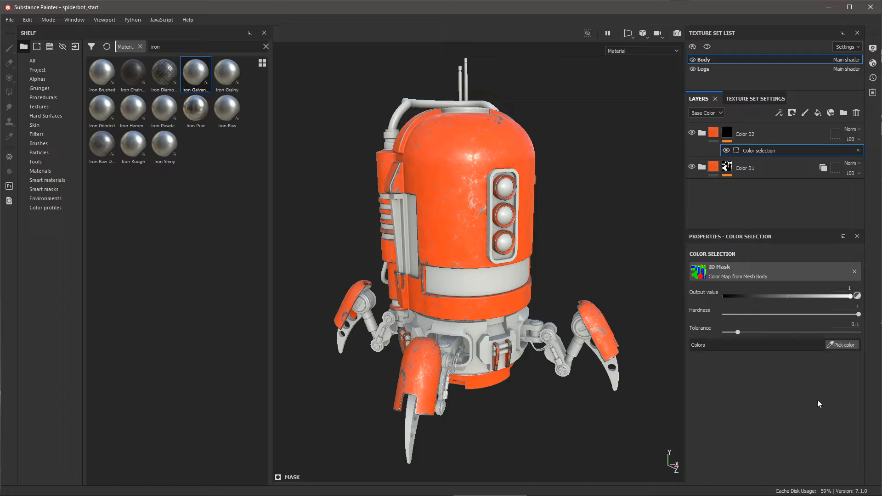
left_click(834, 344)
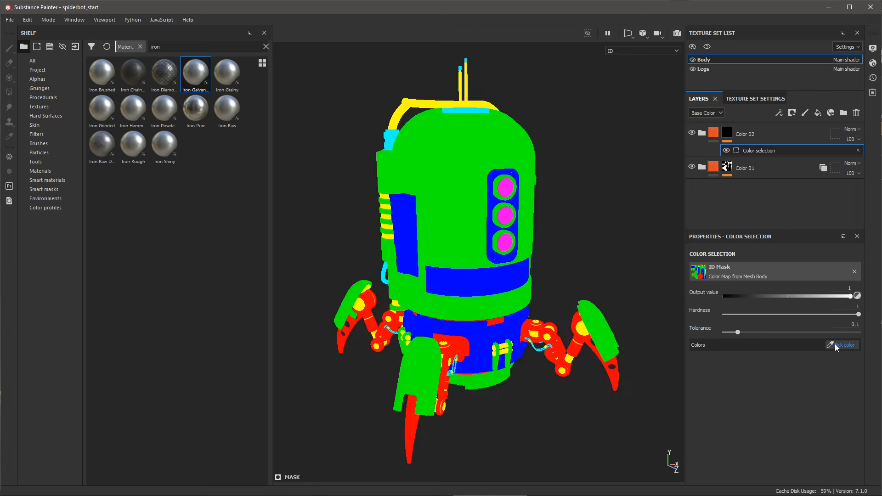
left_click(486, 285)
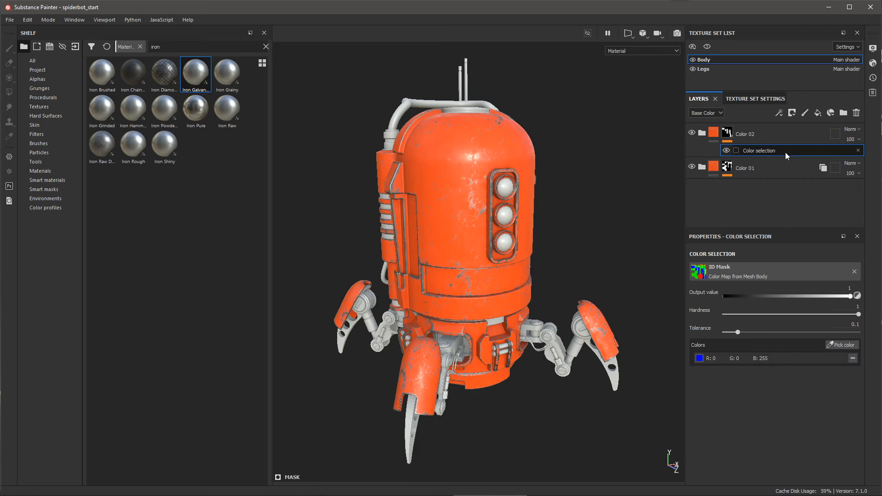
- Select the Paint Coating layer inside Color 02, and position the swatches.png image in Photos over the viewport for color sampling
left_click(702, 133)
left_click(783, 190)
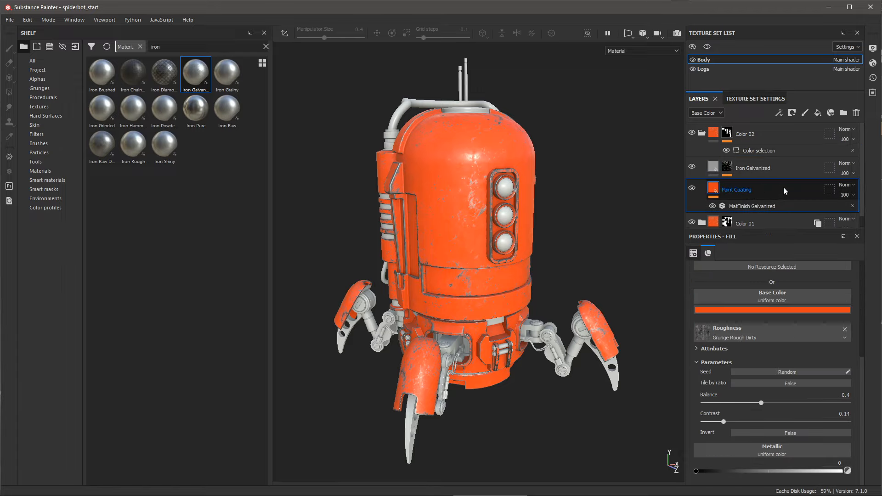
scroll(727, 321, "up", 2)
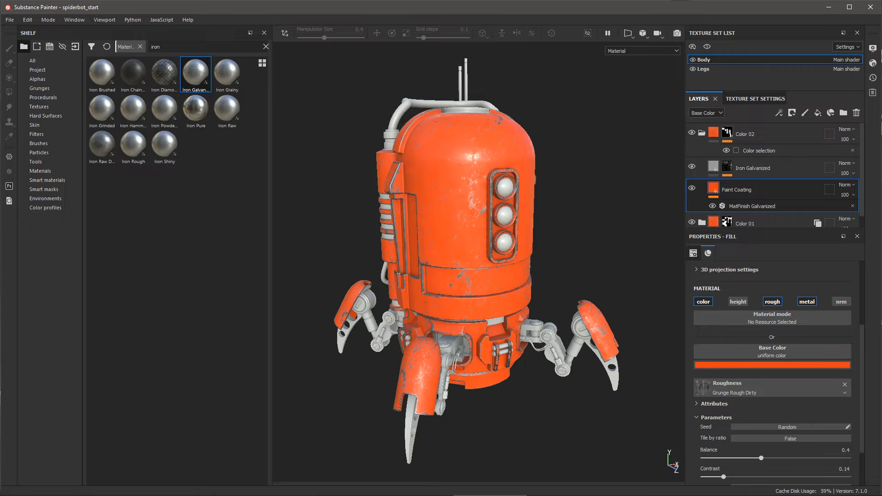
key("alt+Tab")
left_click_drag(716, 85, 498, 75)
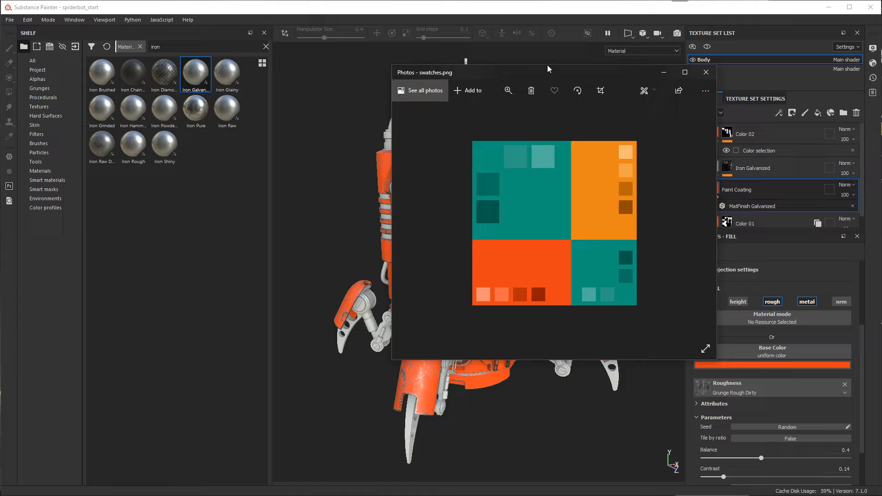
mouse_move(548, 69)
left_mouse_down()
mouse_move(548, 89)
mouse_move(547, 76)
left_mouse_up()
key("alt+Tab")
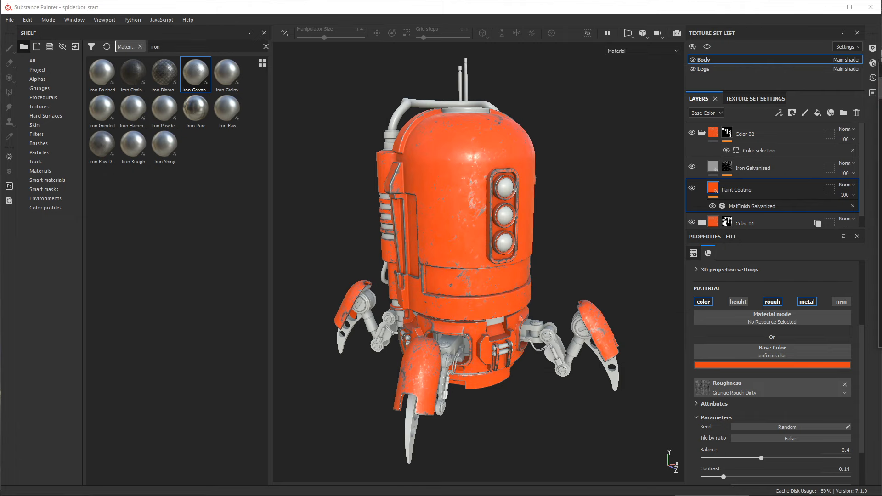
- Sample the teal swatch from swatches.png as Paint Coating's base color and collapse the Color 02 folder
left_click(700, 365)
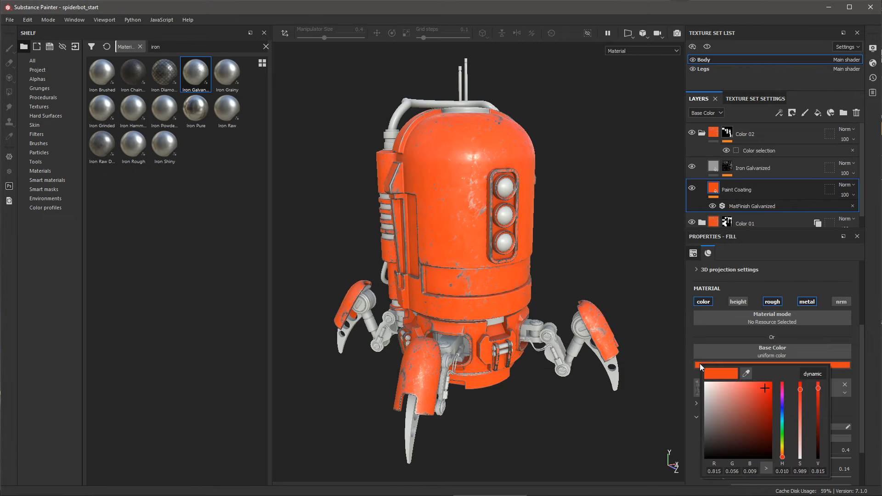
left_click(747, 375)
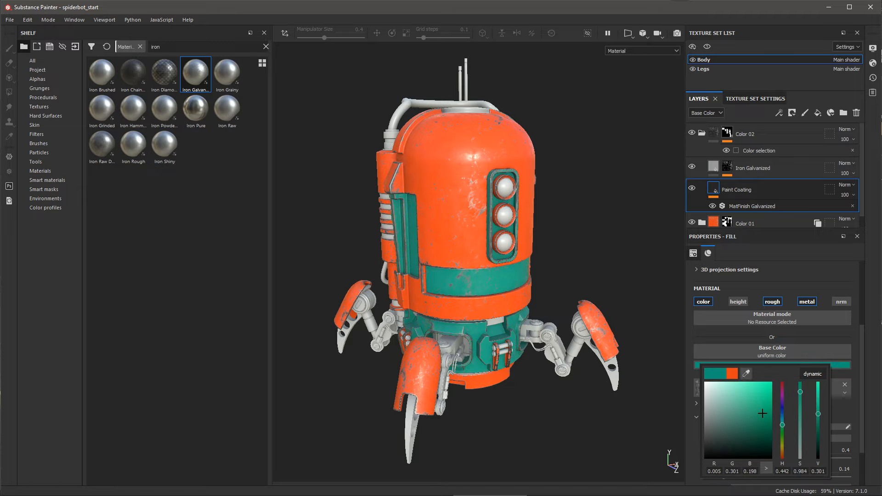
left_click(626, 266)
left_click_drag(550, 269, 594, 256, "alt")
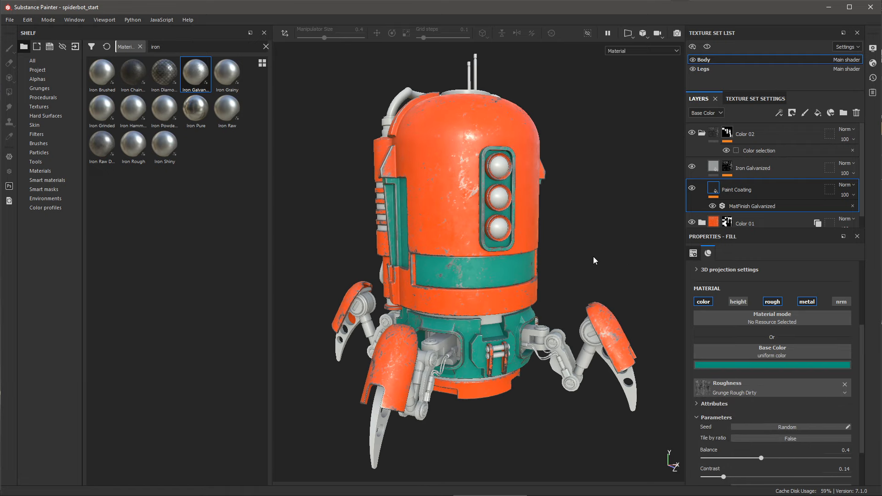
left_click(702, 134)
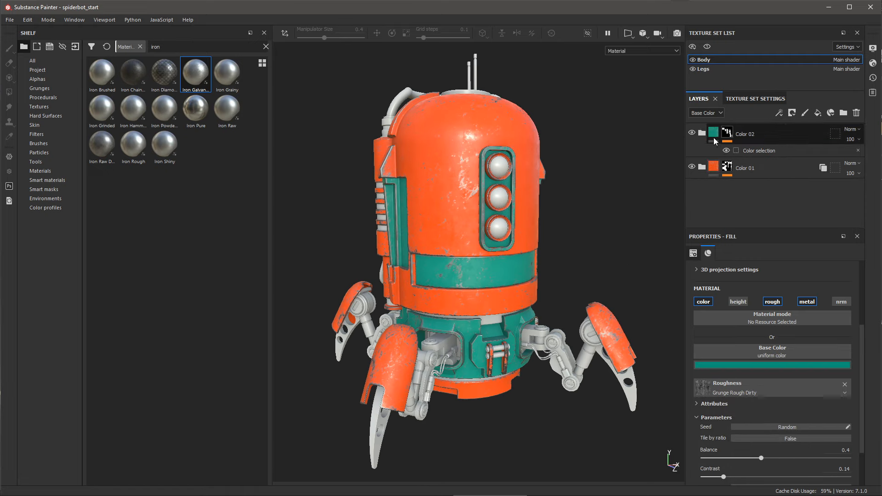
left_click(715, 138)
- Search the shelf's materials for "plasti" to find a plain plastic material
left_click_drag(537, 216, 549, 224, "alt")
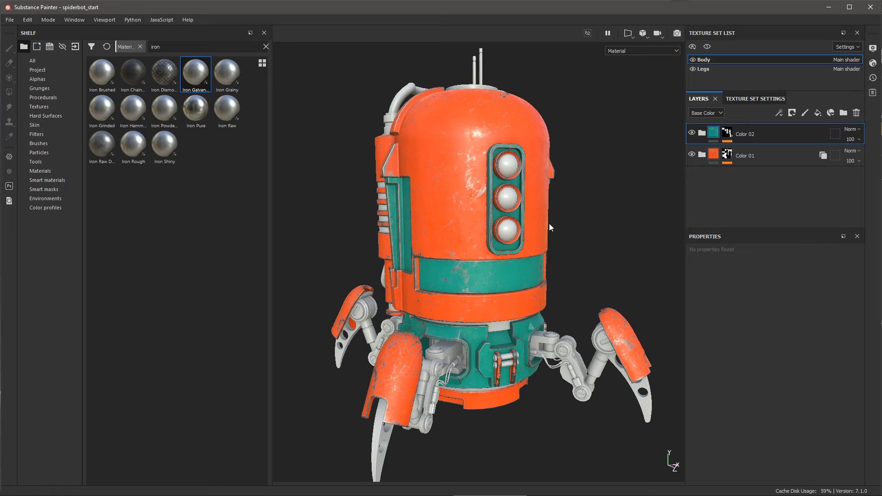
left_click_drag(587, 193, 540, 254, "alt")
middle_click_drag(540, 254, 572, 271, "alt")
left_click_drag(572, 271, 501, 253, "alt")
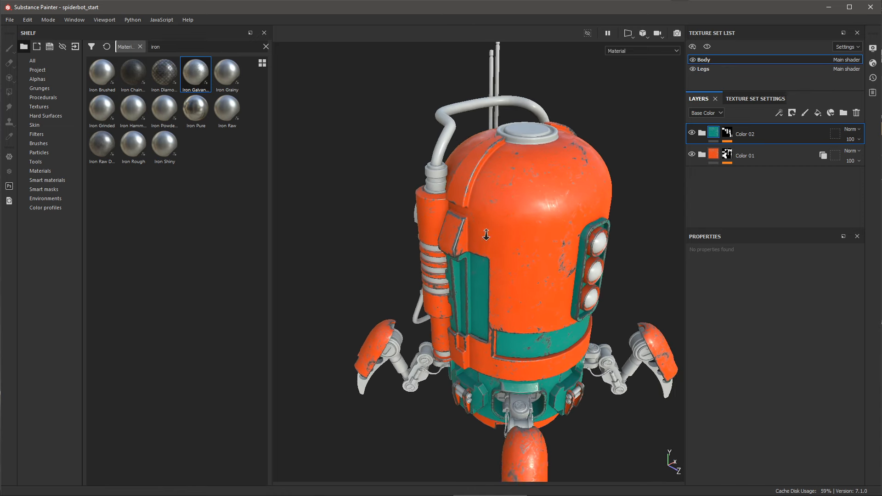
right_click_drag(500, 253, 507, 265, "alt")
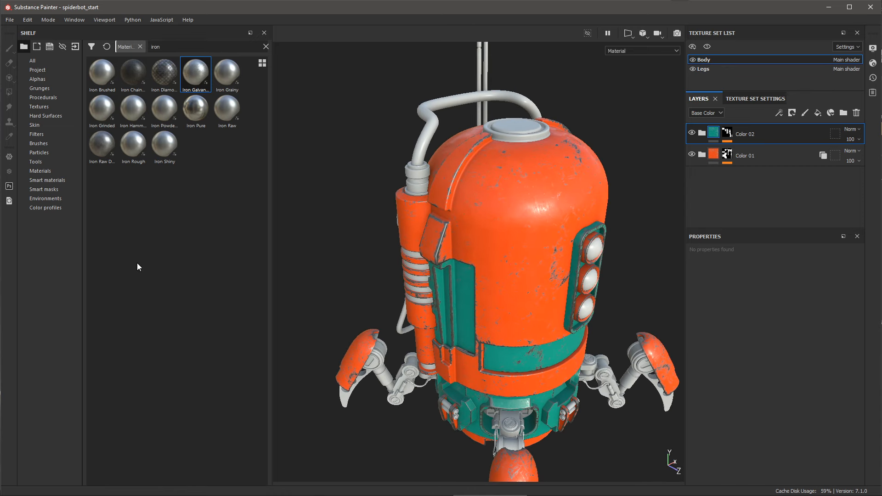
left_click(46, 171)
mouse_move(175, 268)
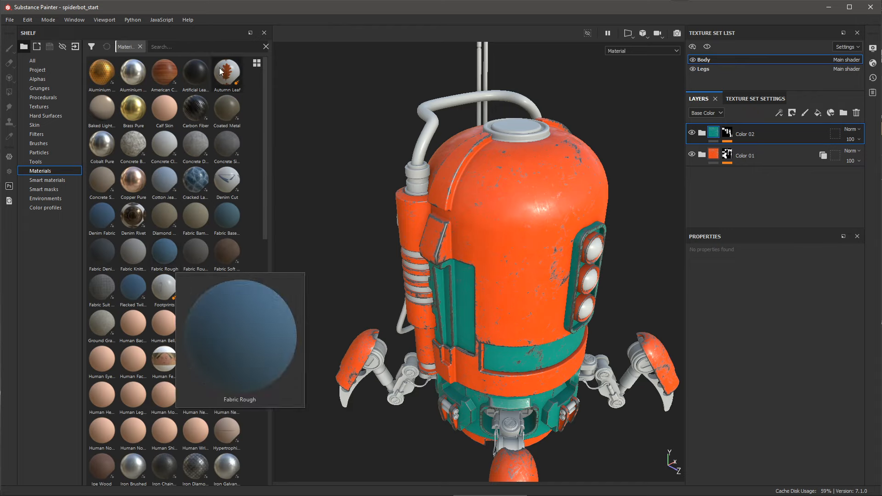
left_click(214, 47)
type("plasti")
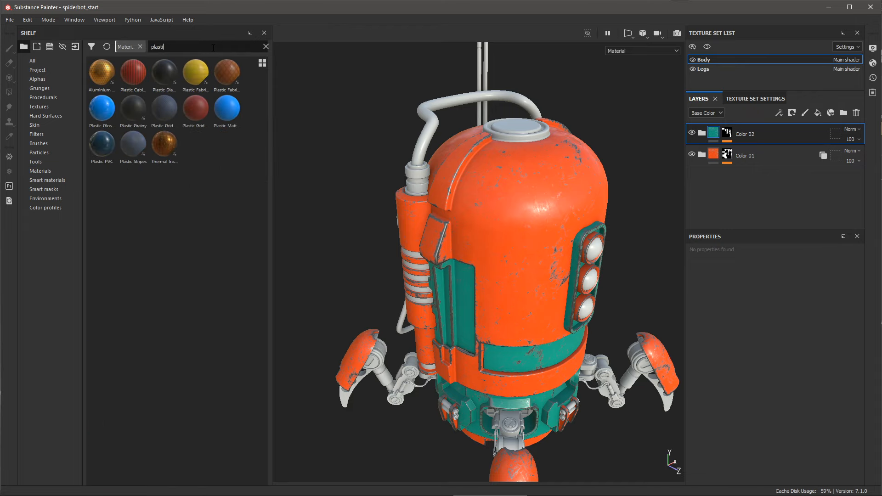
mouse_move(231, 110)
- Apply Plastic Matte Pure to the cyan ID parts, such as the hose collar, and inspect its color selection mask
middle_click_drag(529, 182, 517, 235, "alt")
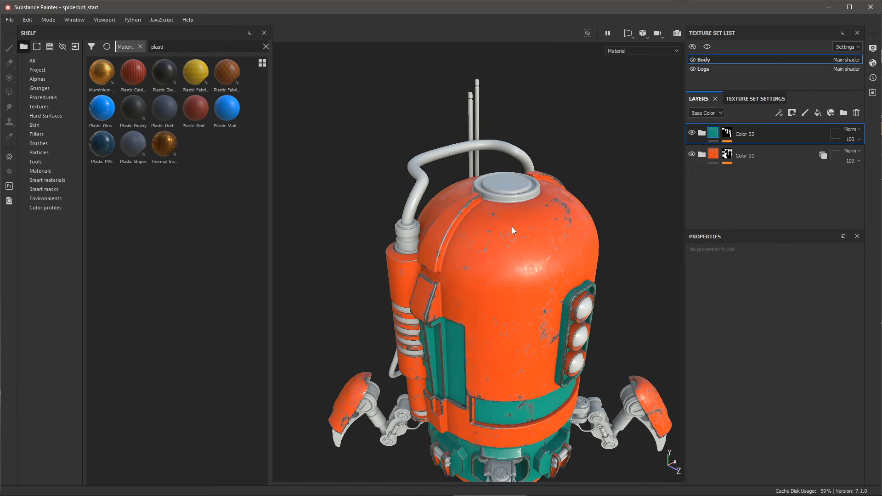
right_click_drag(518, 235, 534, 319, "alt")
left_click_drag(533, 319, 548, 311, "alt")
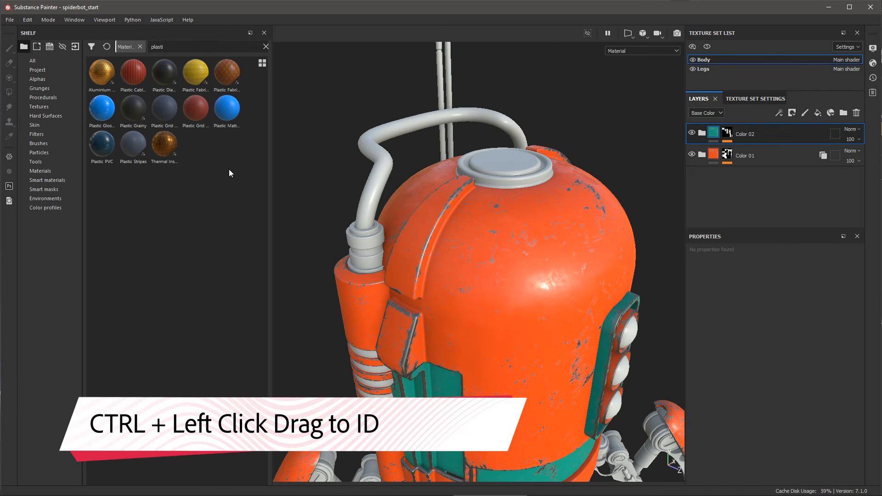
key("ctrl")
left_click_drag(227, 108, 364, 246, "ctrl")
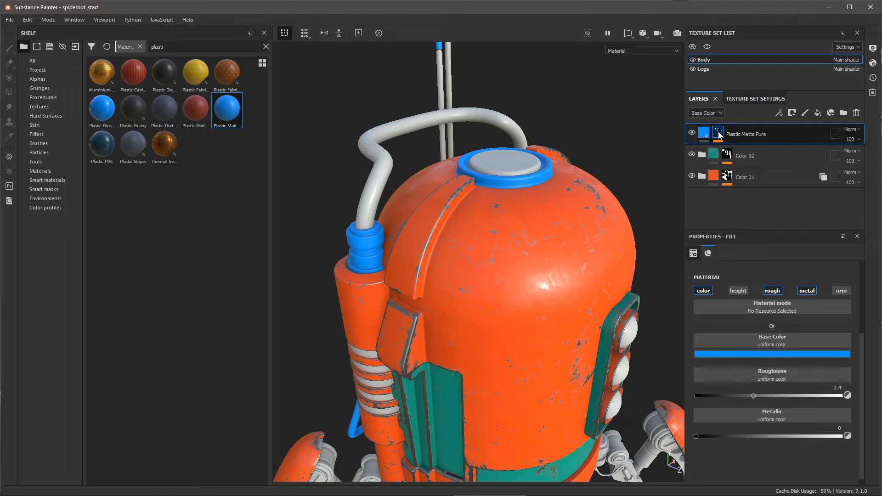
left_click(720, 134)
left_click(749, 150)
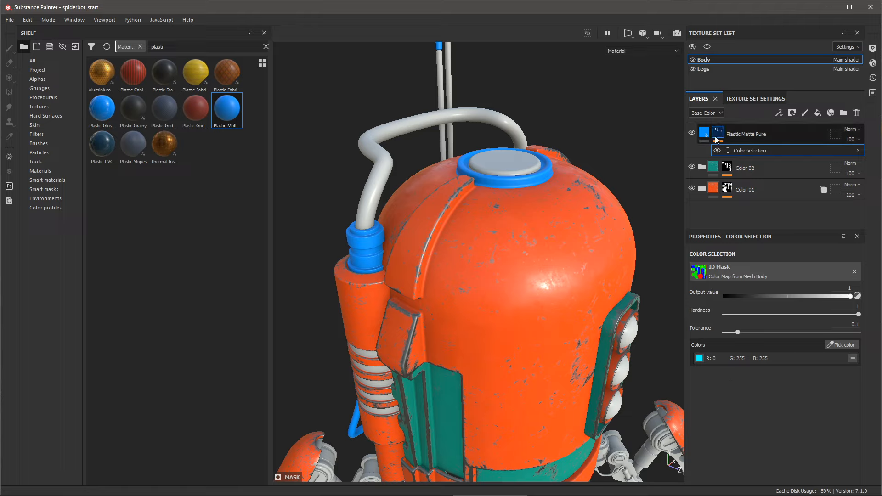
- Make the Plastic Matte Pure base color a near-black gray with saturation 0 and value 0.032
left_click(705, 135)
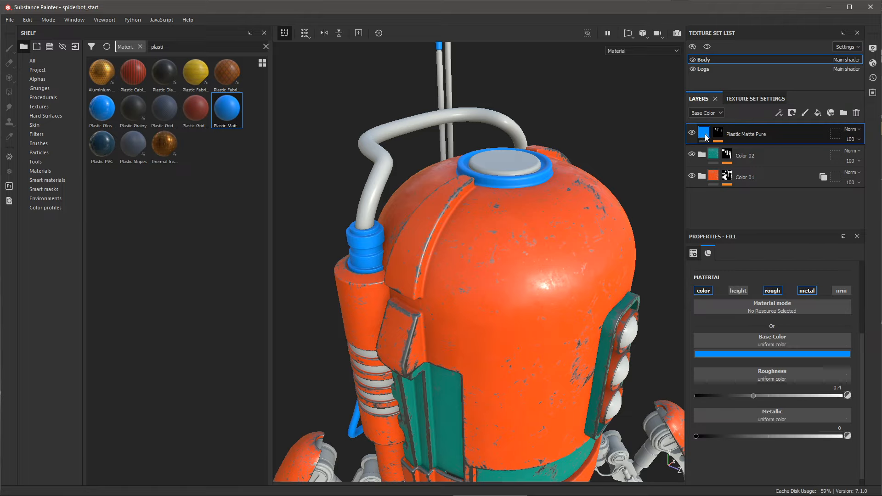
left_click(701, 352)
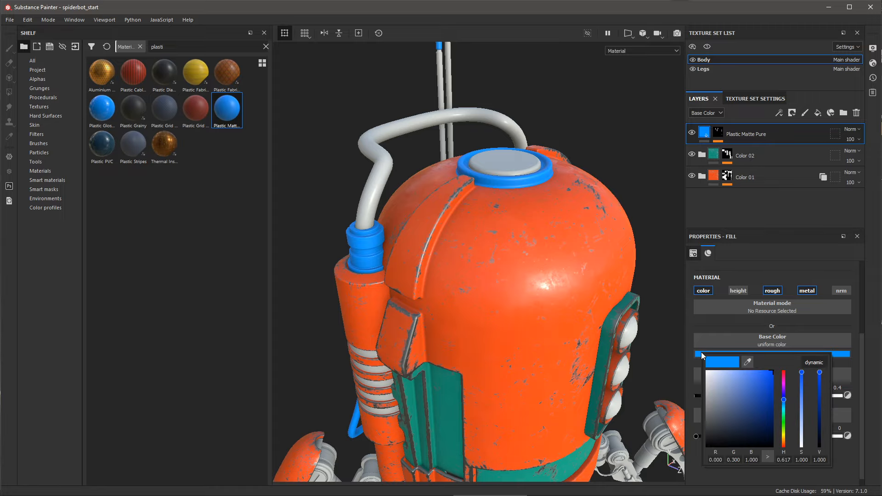
left_click_drag(801, 377, 802, 446)
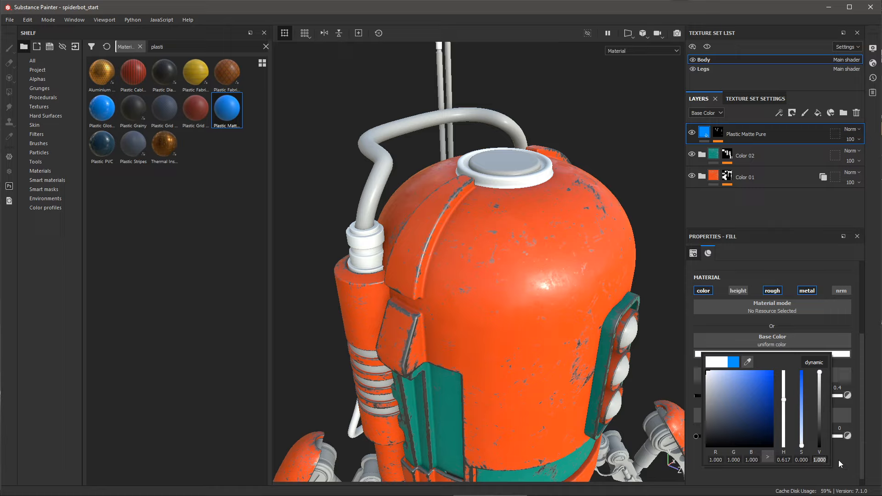
type("0.032")
key("Return")
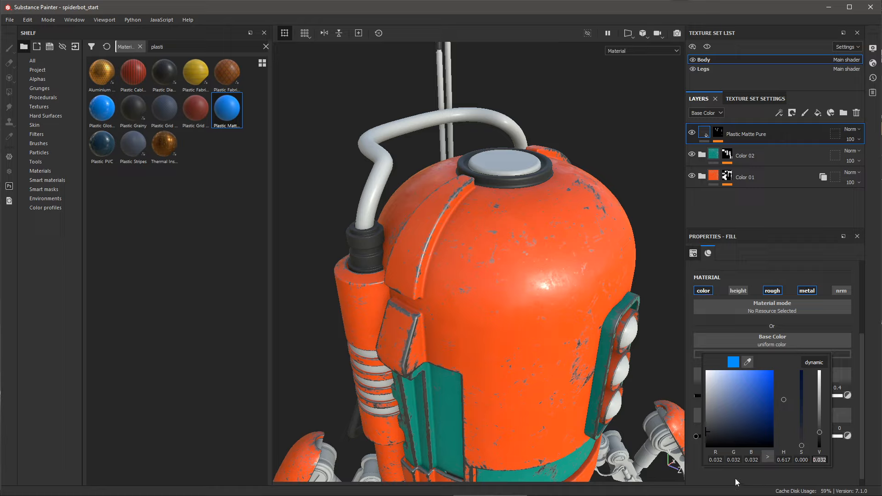
left_click(735, 478)
- Set the Plastic Matte Pure layer's roughness to 0.3
left_click(823, 389)
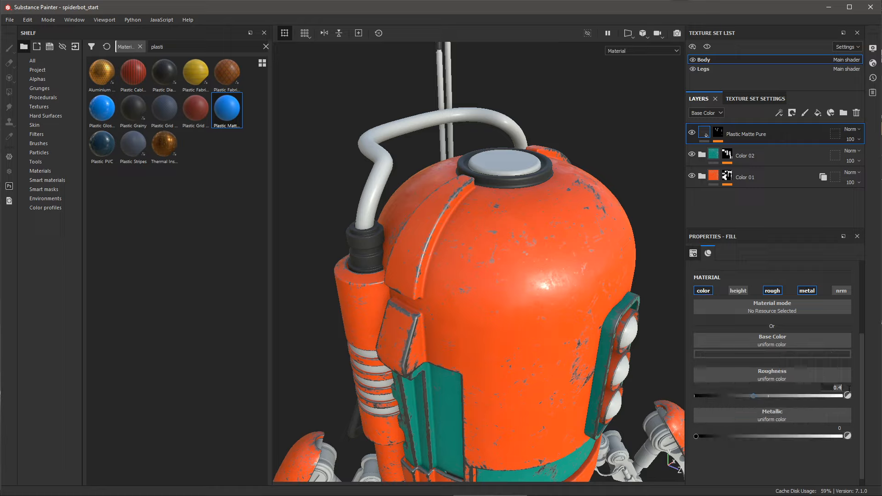
type("0.3")
key("Return")
left_click_drag(674, 285, 488, 214, "alt")
middle_click_drag(496, 262, 497, 223, "alt")
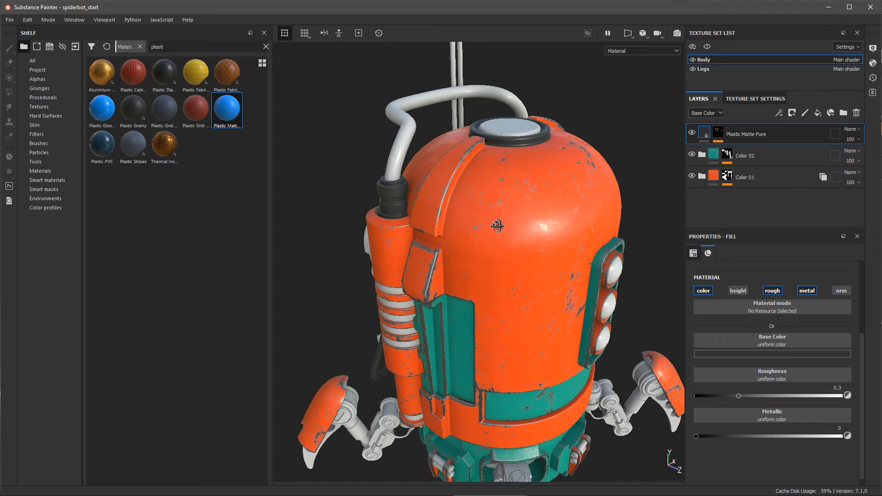
- Rename the Plastic Matte Pure layer as Rubber
double_click(757, 133)
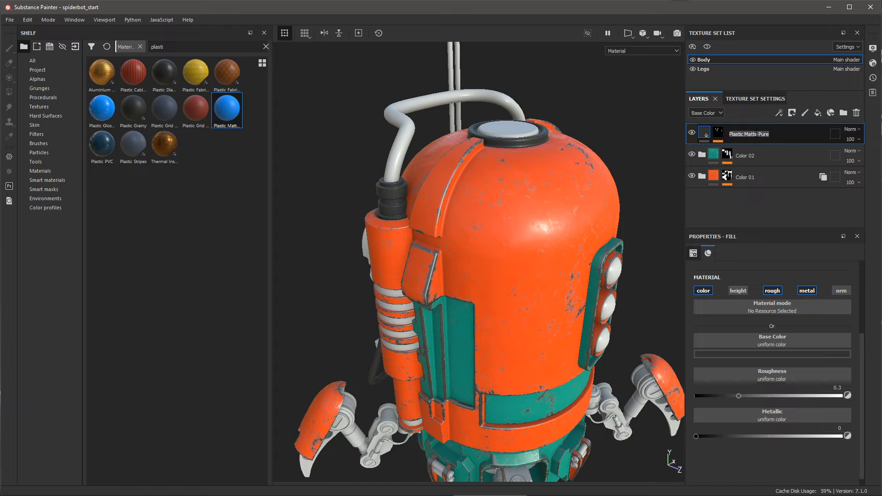
type("Rubber")
key("Return")
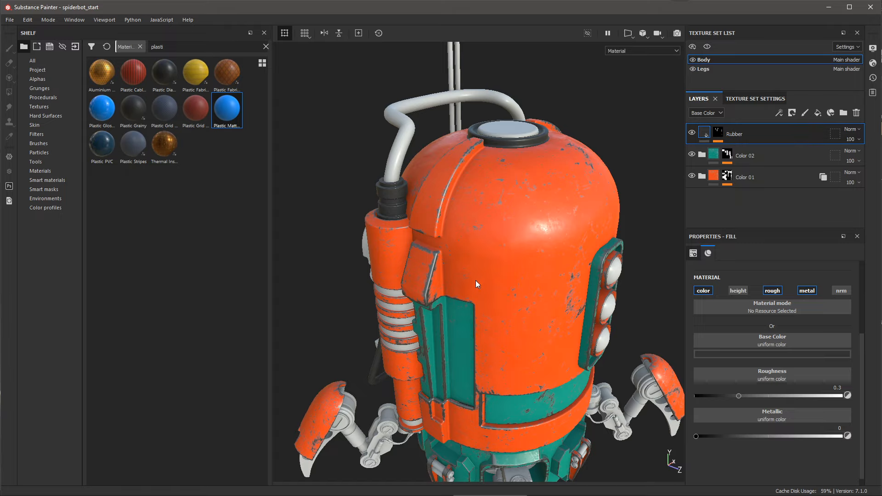
- Instantiate the Rubber layer across to the Legs texture set and check the cables at the leg joints
left_click_drag(475, 281, 455, 333, "alt")
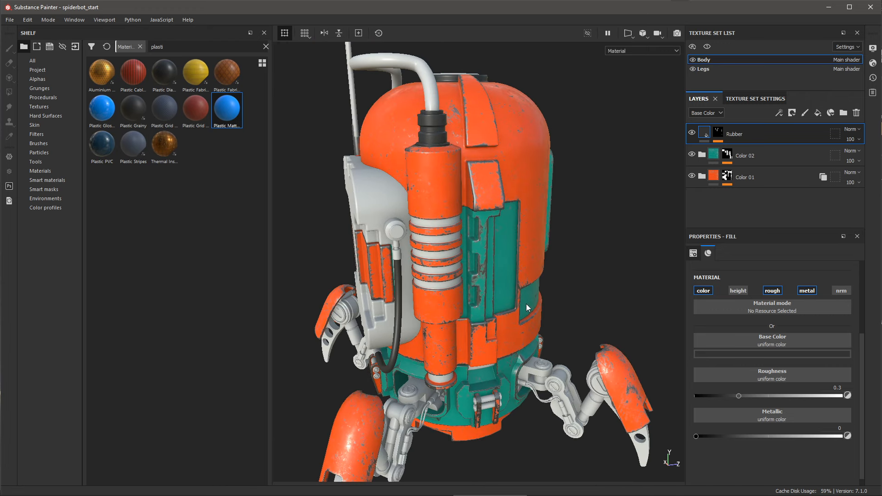
right_click(762, 133)
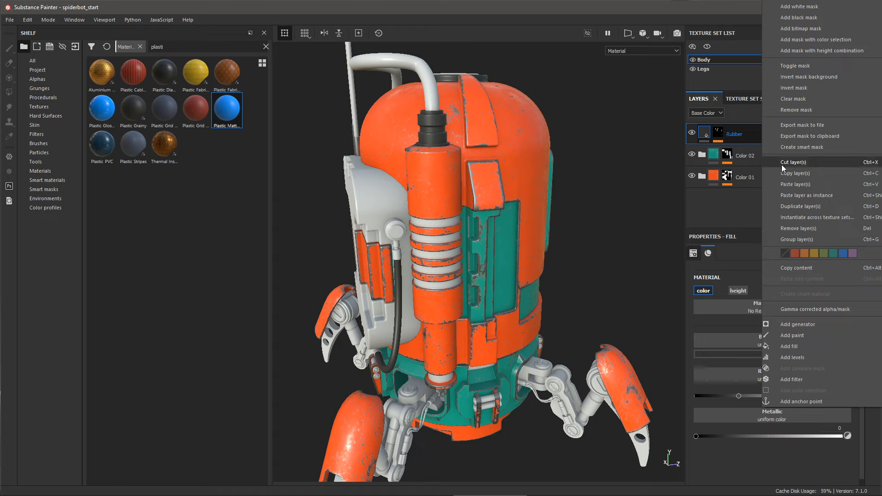
left_click(782, 218)
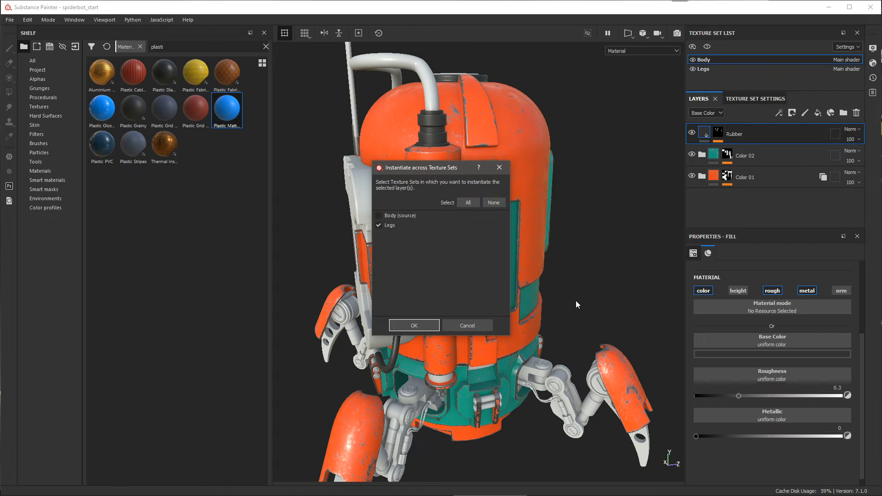
left_click_drag(436, 167, 618, 130)
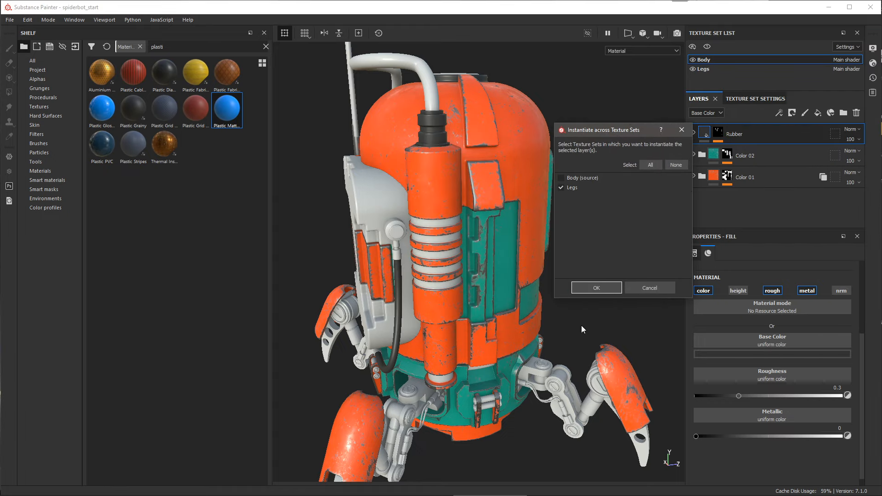
left_click(594, 288)
middle_click_drag(591, 299, 542, 207)
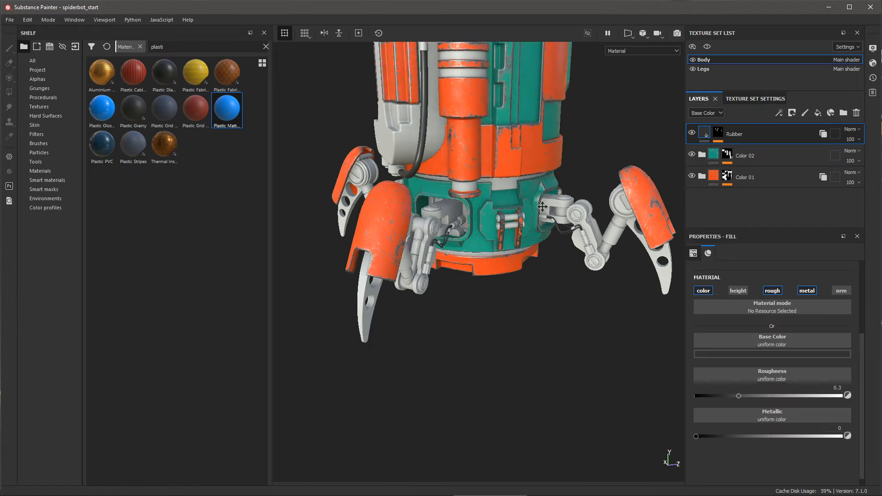
scroll(543, 207, "up", 10)
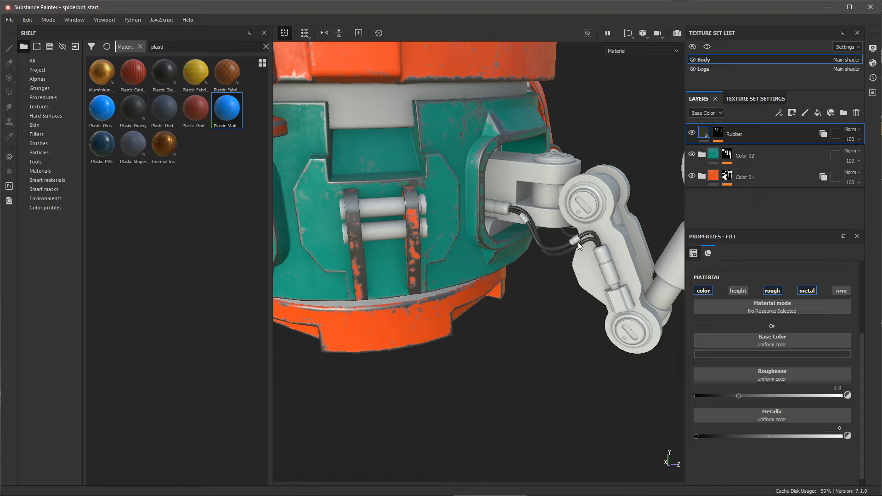
- Find the Iron Galvanized material, apply it to the robot's top handle through its yellow ID color, and check the mask's color selection
left_click_drag(578, 242, 510, 308, "alt")
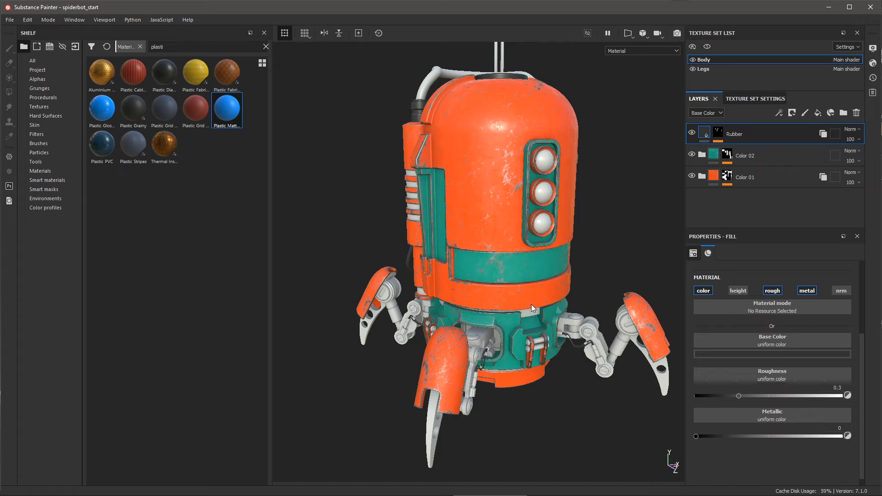
left_click_drag(531, 304, 570, 239, "alt")
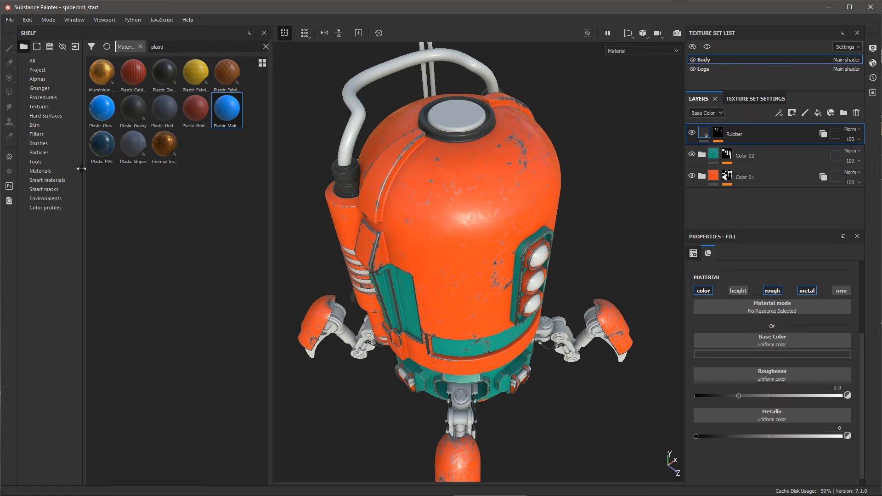
left_click(57, 170)
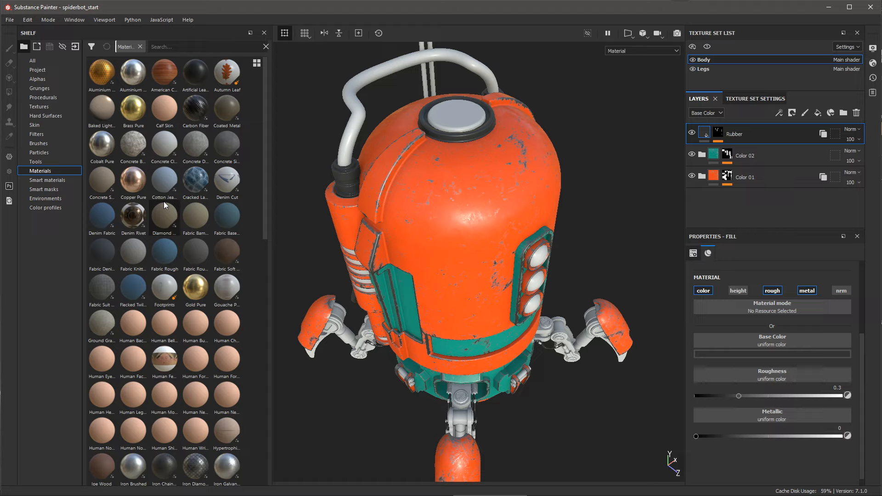
left_click(176, 47)
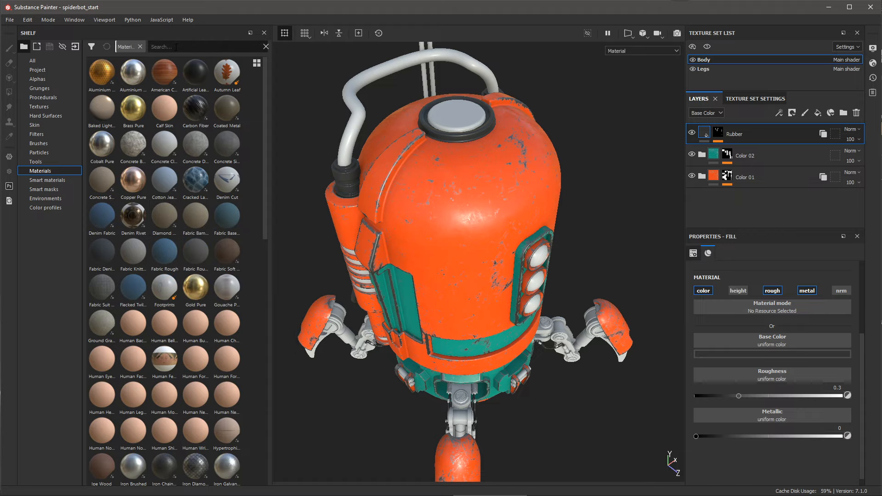
type("iron")
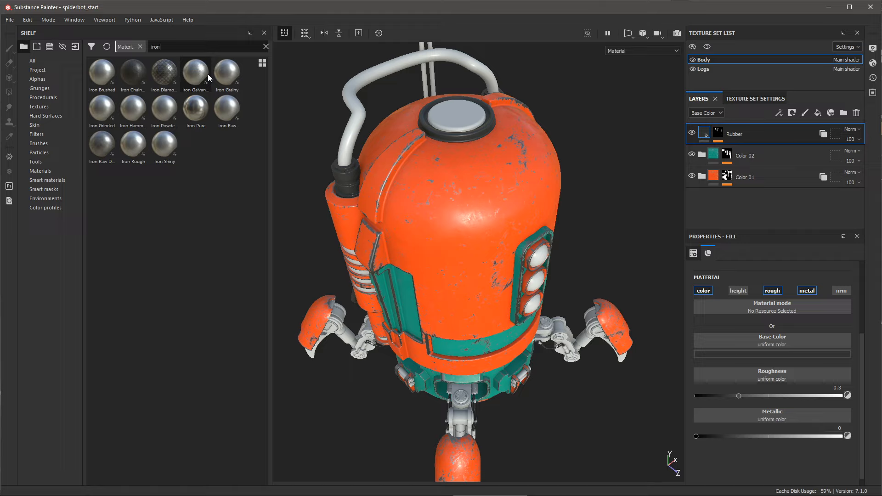
mouse_move(203, 73)
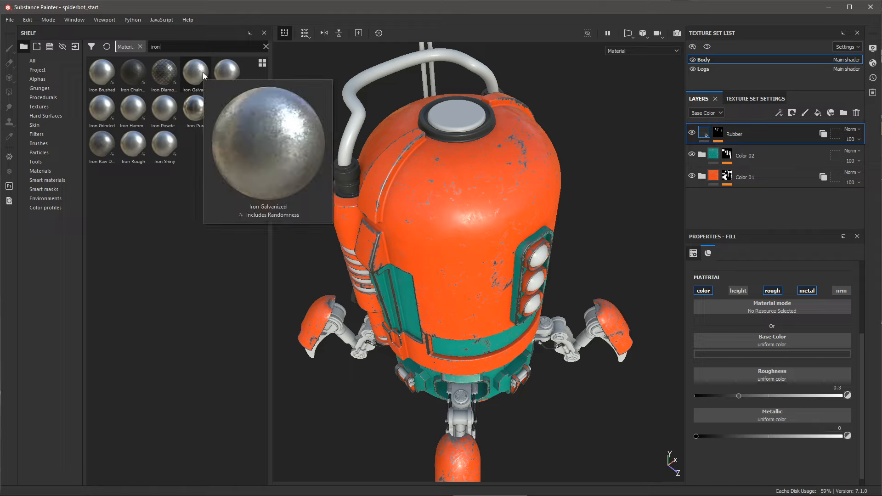
left_click_drag(202, 73, 468, 111)
middle_click_drag(461, 166, 473, 228, "alt")
right_click_drag(473, 228, 499, 264, "alt")
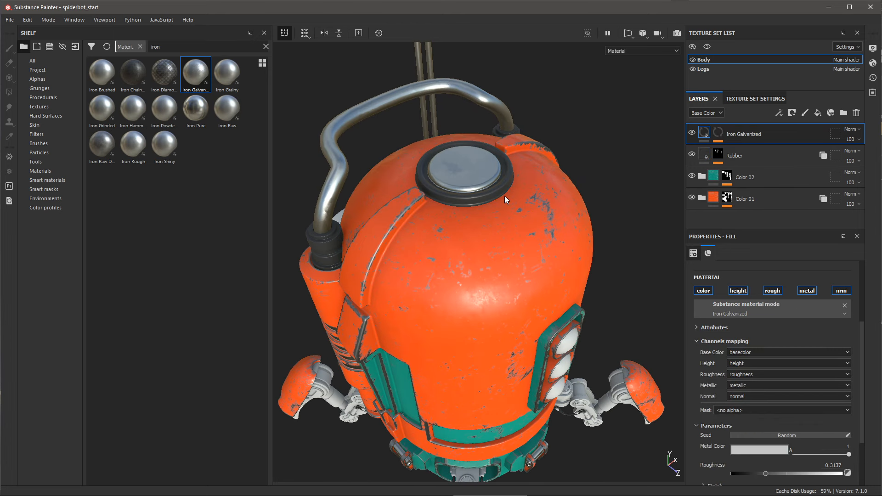
left_click(720, 136)
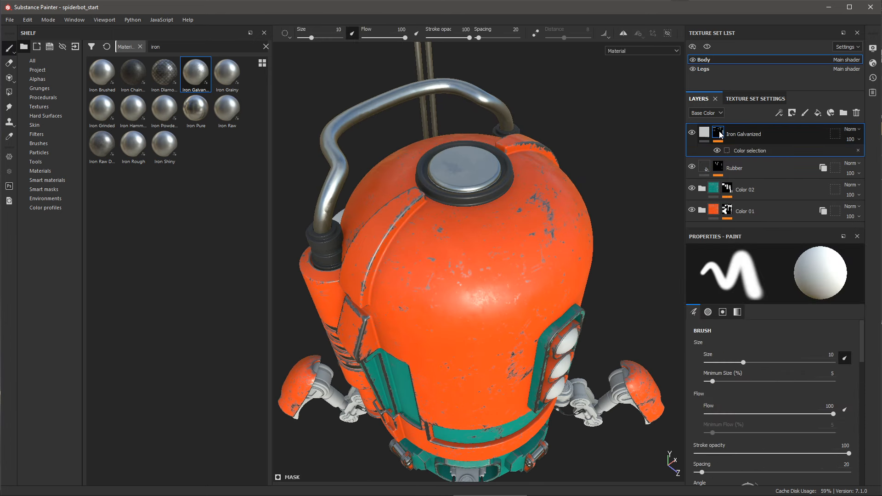
left_click(744, 150)
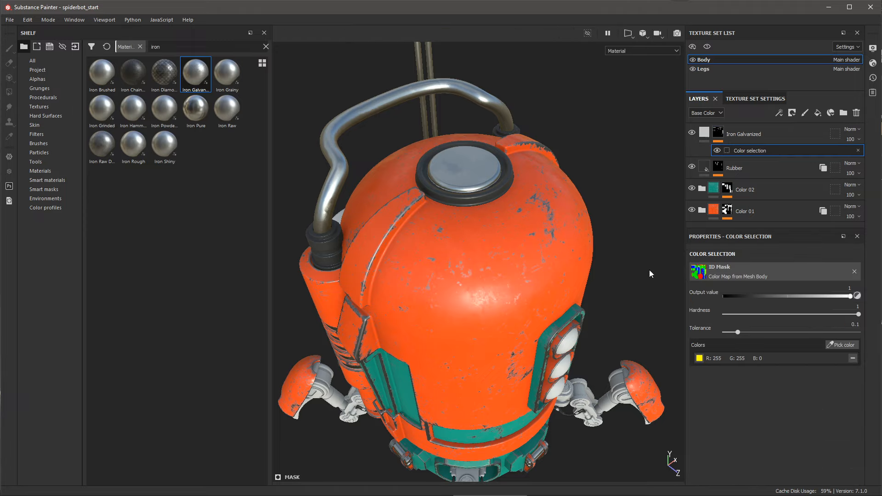
- Darken the Iron Galvanized layer's metal color to a mid gray and set its roughness to 0.45
left_click(703, 133)
scroll(702, 375, "down", 3)
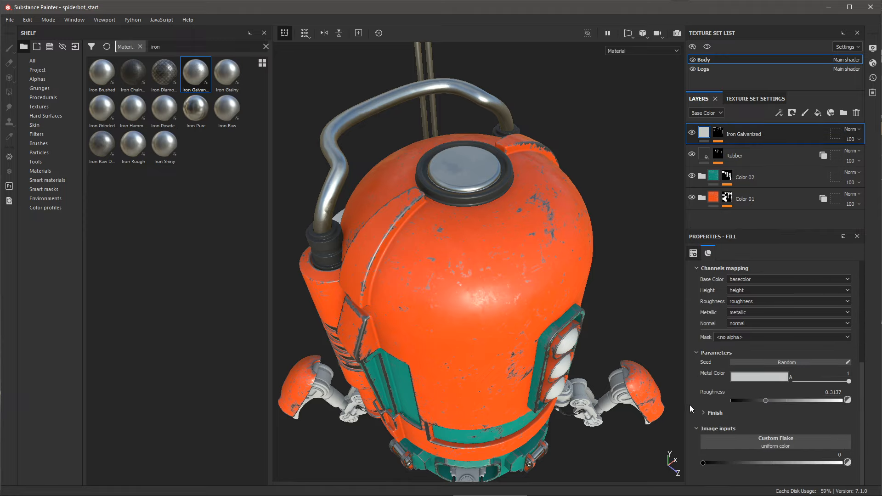
left_click(734, 375)
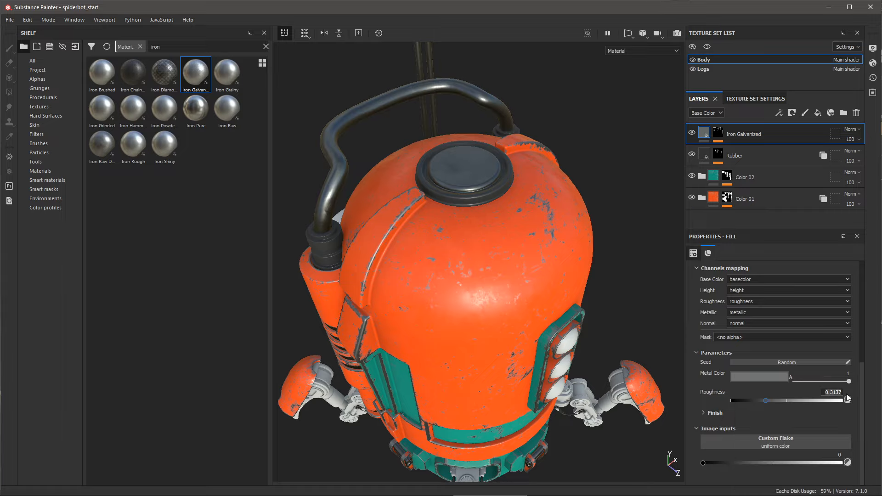
type(".45")
key("Return")
right_click_drag(378, 138, 408, 220, "alt")
middle_click_drag(408, 221, 469, 254, "alt")
right_click_drag(469, 254, 467, 271, "alt")
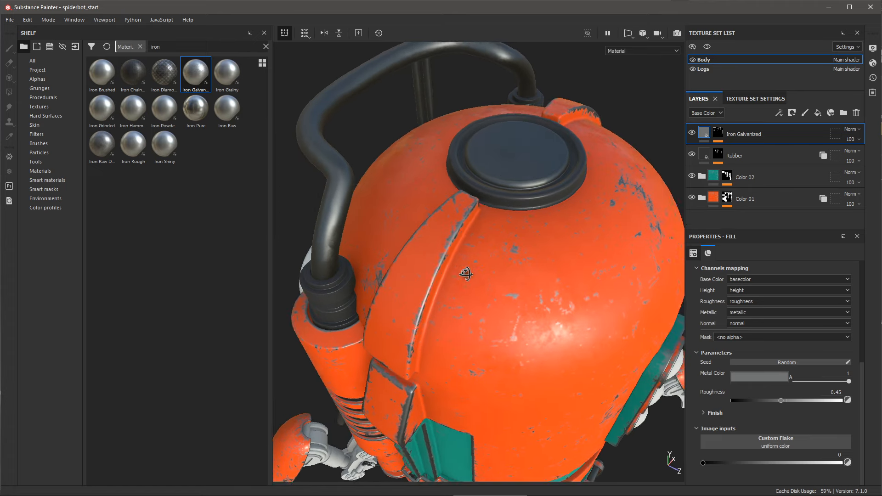
- Set the Iron Galvanized finish scale to 17 and the flakes intensity to 0.18
left_click_drag(466, 272, 465, 211, "alt")
left_click(703, 412)
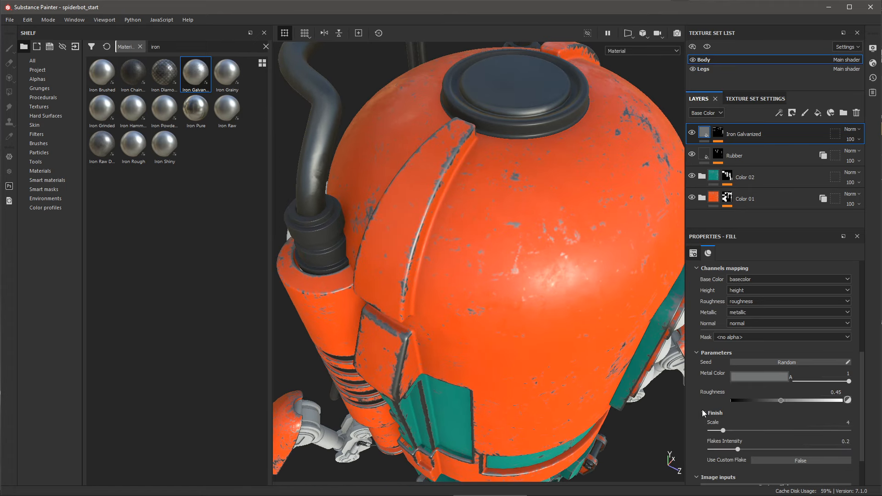
scroll(703, 410, "down", 2)
type("17")
key("Return")
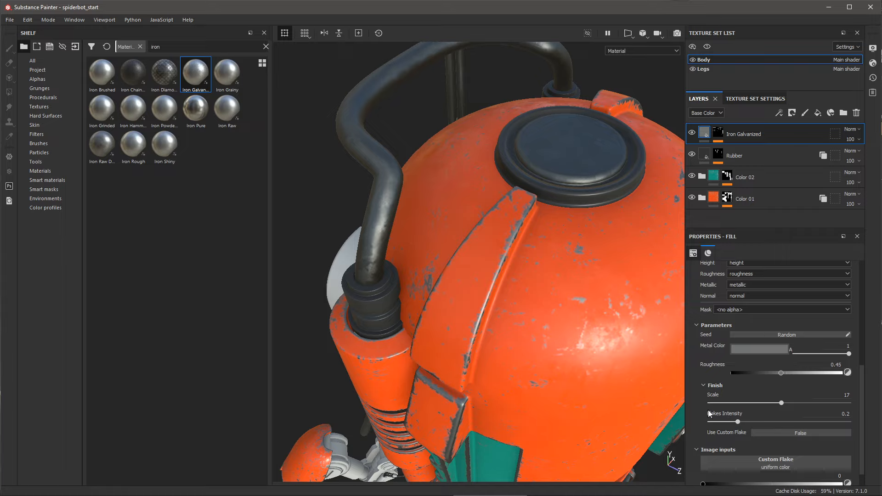
left_click(846, 414)
key("BackSpace")
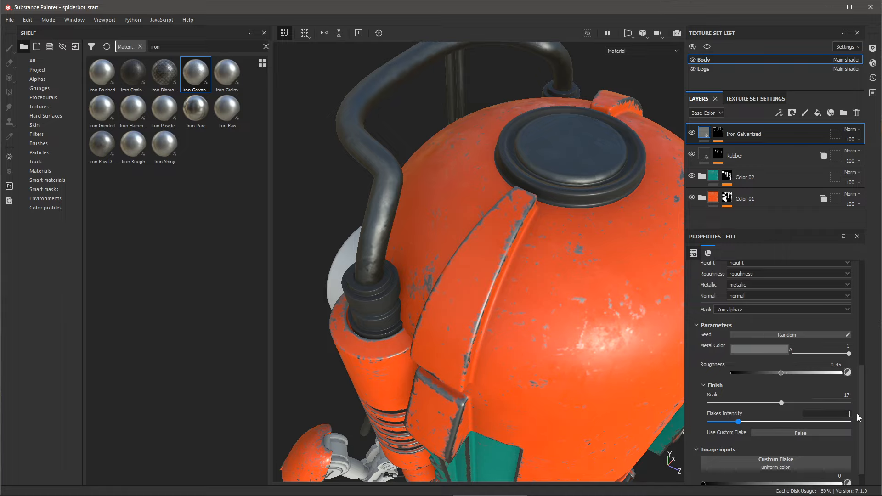
type("18")
key("Return")
left_click_drag(506, 257, 558, 268, "alt")
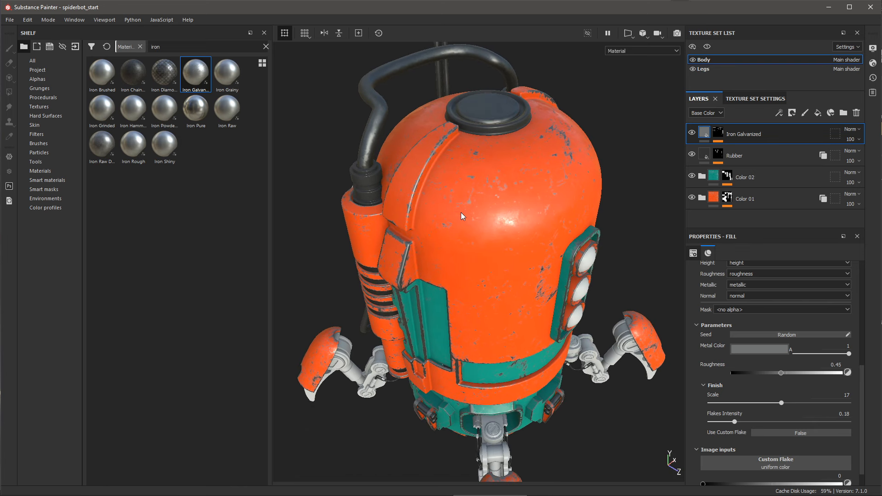
- Instantiate the Iron Galvanized layer across to the Legs texture set
right_click(775, 134)
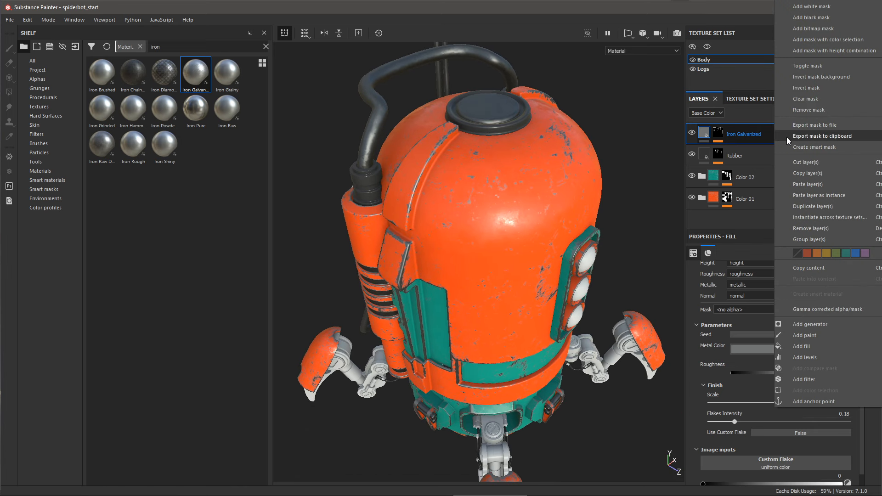
left_click(803, 217)
left_click(407, 225)
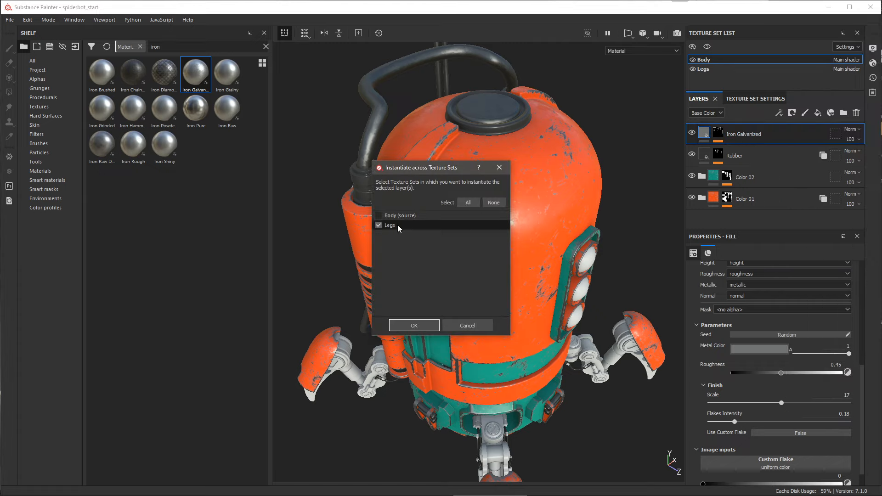
left_click(416, 325)
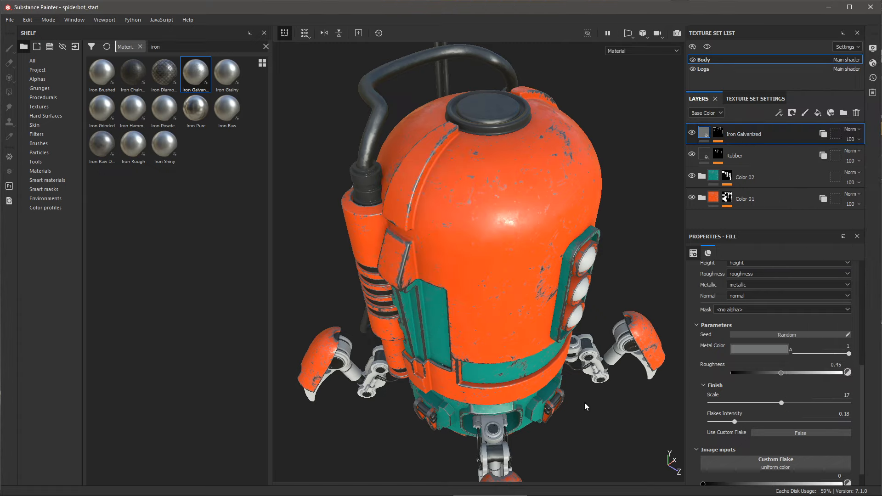
- Examine the galvanized iron on the body's front bars and the leg joints, and browse the viewport's display channels
middle_click_drag(580, 404, 556, 307, "alt")
right_click_drag(556, 307, 657, 376, "alt")
middle_click_drag(566, 341, 539, 305, "alt")
left_click_drag(539, 305, 492, 267, "alt")
right_click_drag(491, 267, 571, 335, "alt")
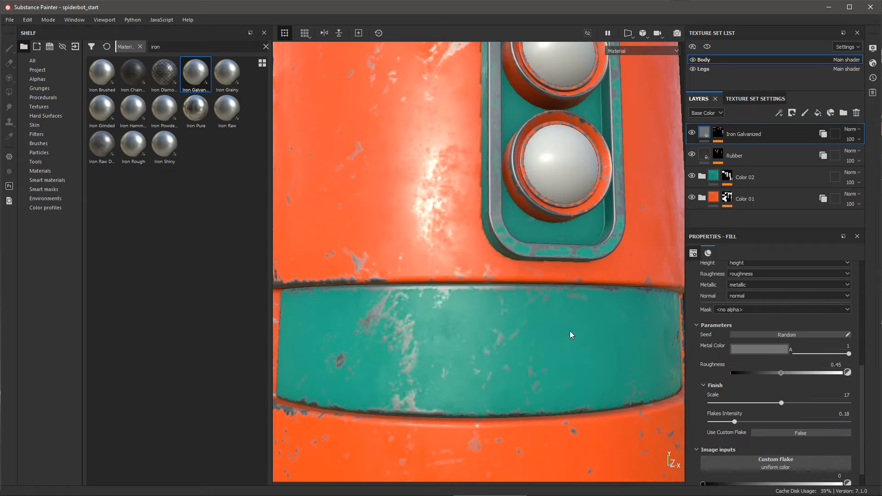
middle_click_drag(571, 335, 508, 112, "alt")
right_click_drag(508, 112, 487, 253, "alt")
middle_click_drag(487, 253, 427, 206, "alt")
right_click_drag(427, 207, 459, 228, "alt")
left_click_drag(459, 228, 598, 289, "alt")
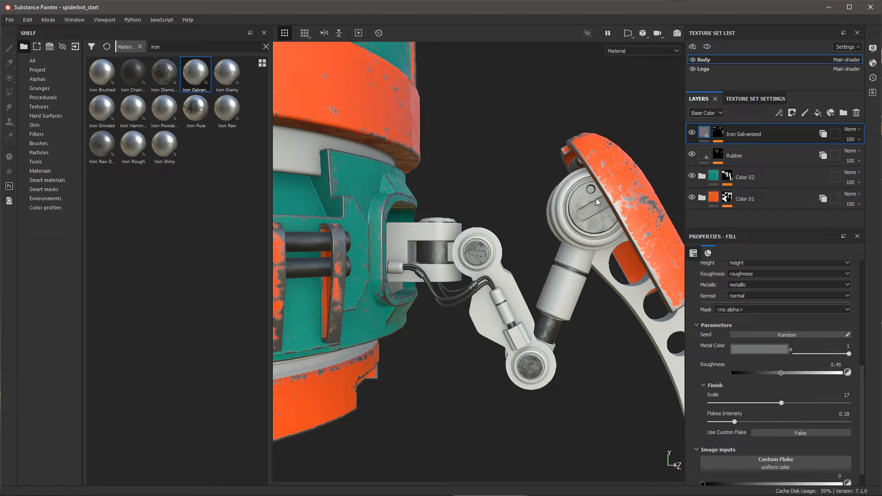
left_click(658, 49)
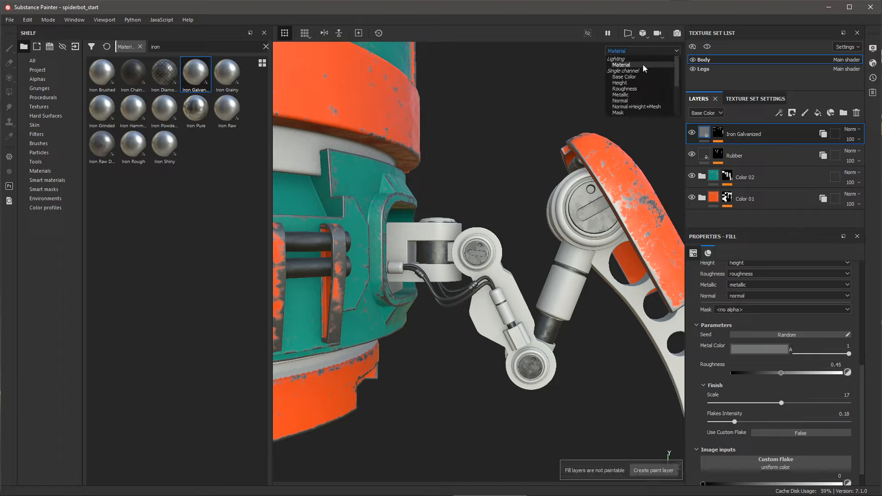
scroll(639, 88, "down", 3)
left_click(632, 100)
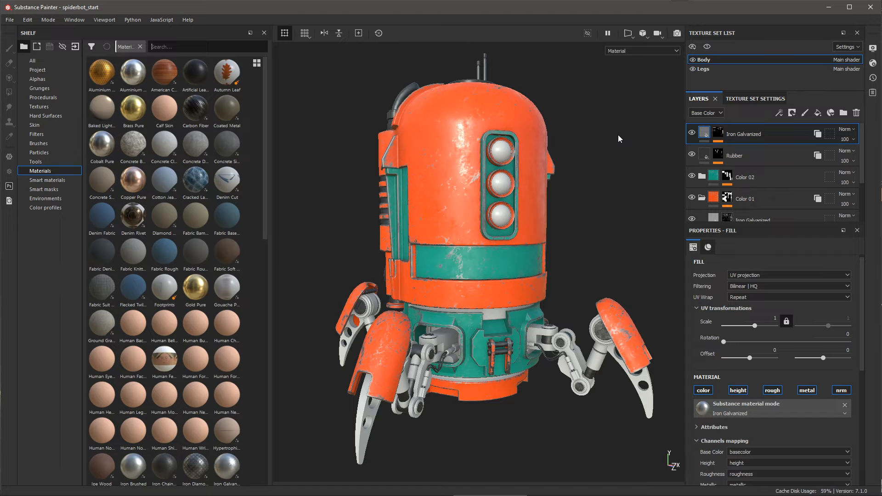
- Add a folder on top of the Body layer stack and name it Coated Metal
left_click(843, 112)
double_click(735, 134)
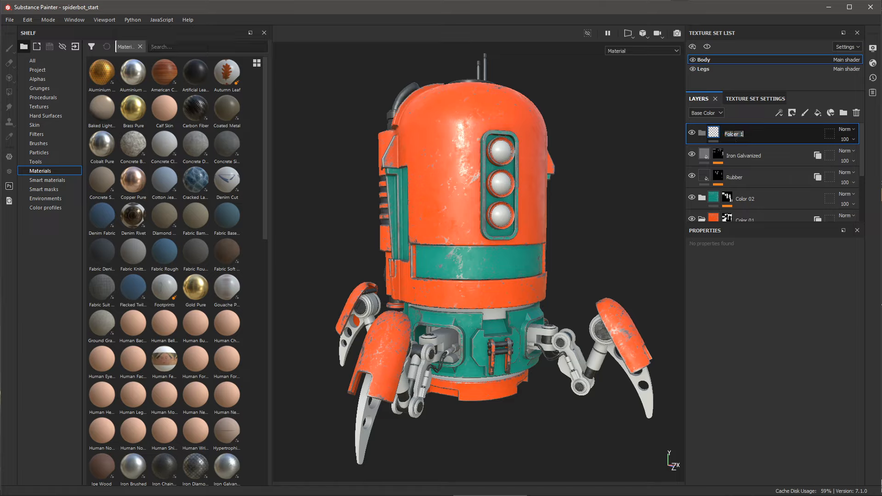
type("Coated Metal")
key("Return")
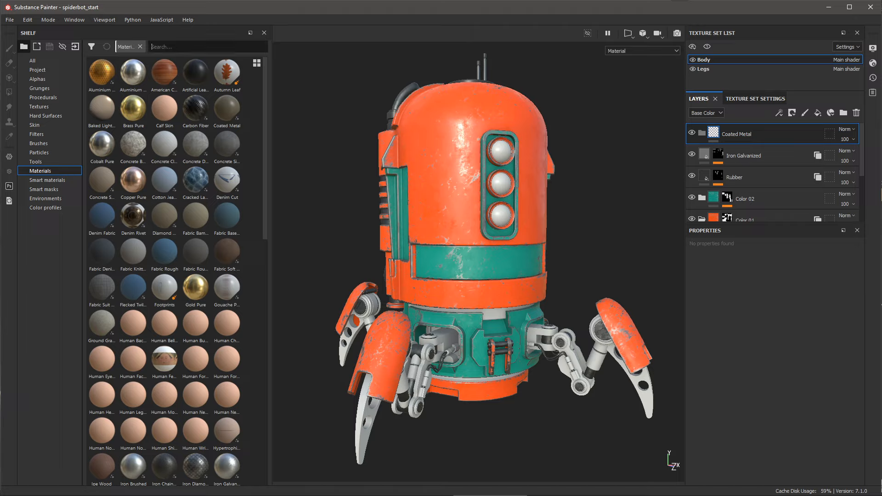
- Search the materials for Plastic and add Plastic Grainy as a fill layer inside the Coated Metal folder
type("Plastic")
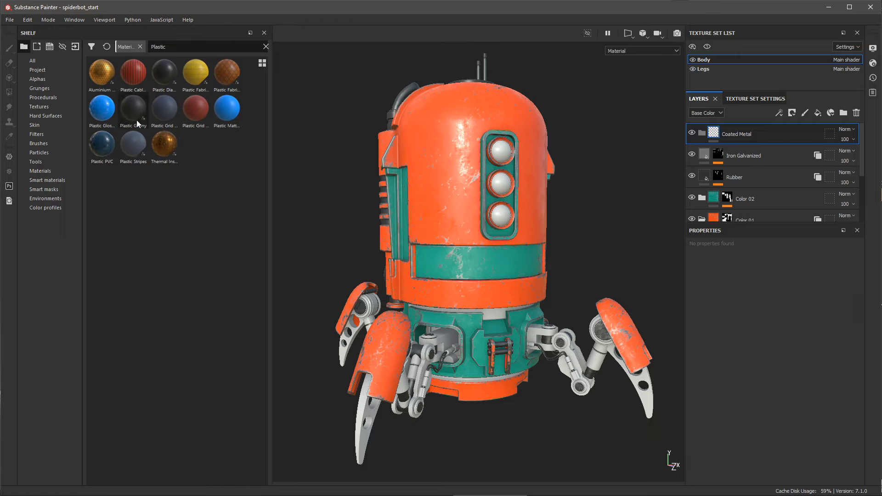
mouse_move(137, 121)
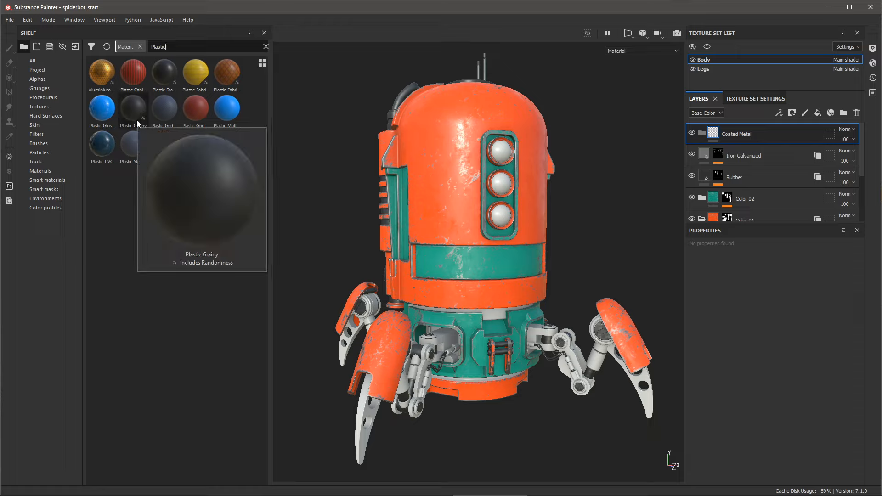
left_click(133, 106)
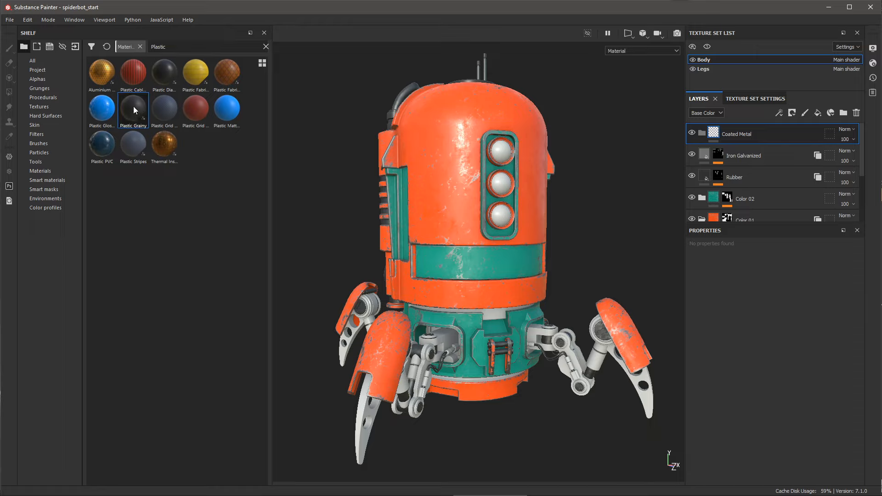
left_click_drag(133, 109, 769, 133)
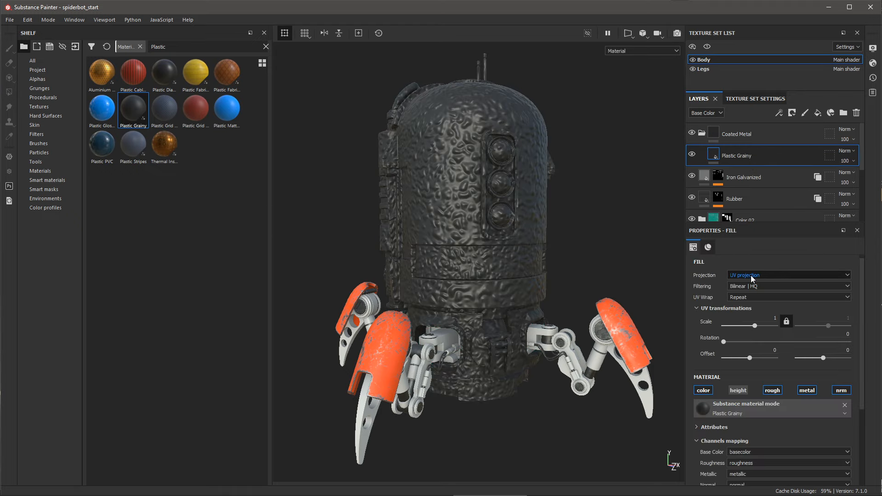
- Mask the Coated Metal folder with a color selection using the red ID color (255, 0, 0) from the body's recessed band
left_click(764, 130)
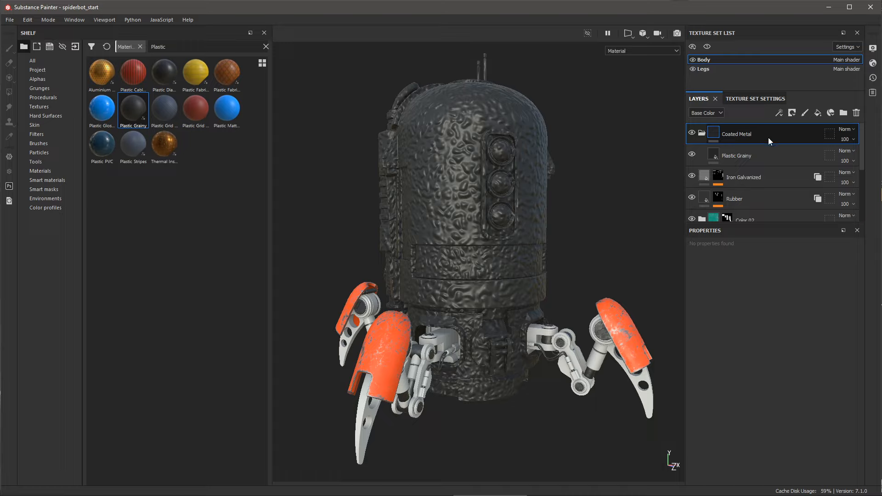
left_click(793, 114)
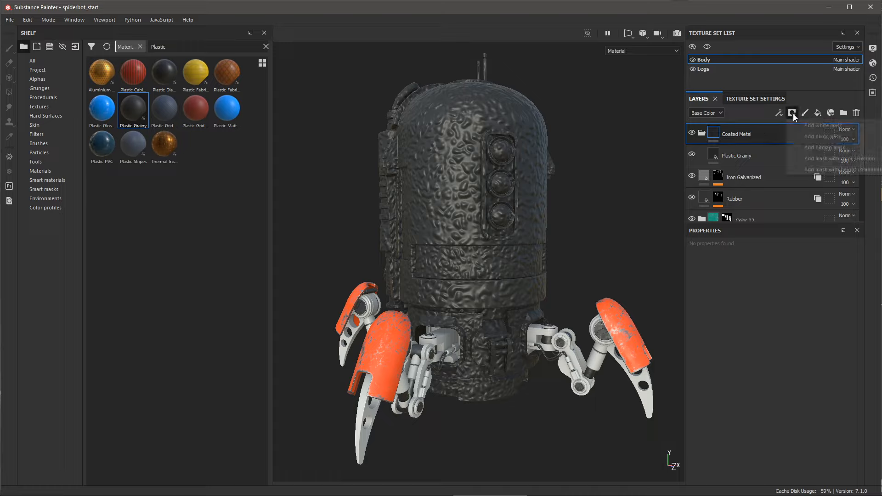
left_click(812, 161)
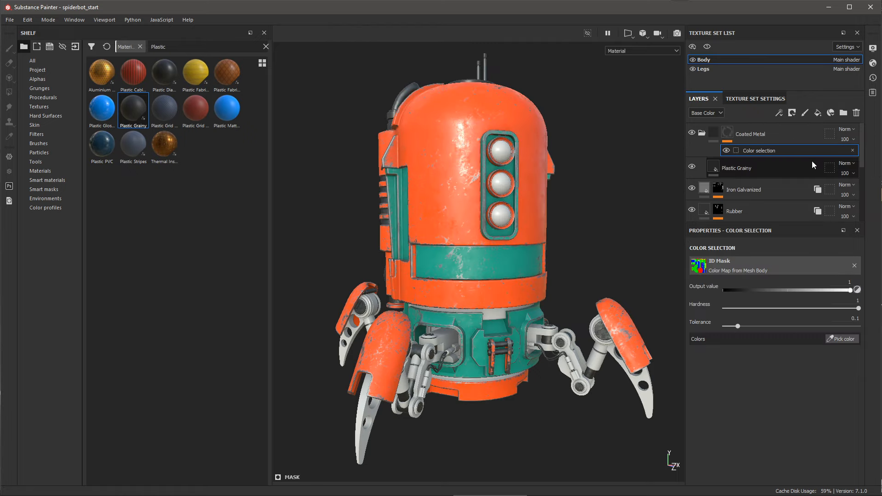
left_click(832, 339)
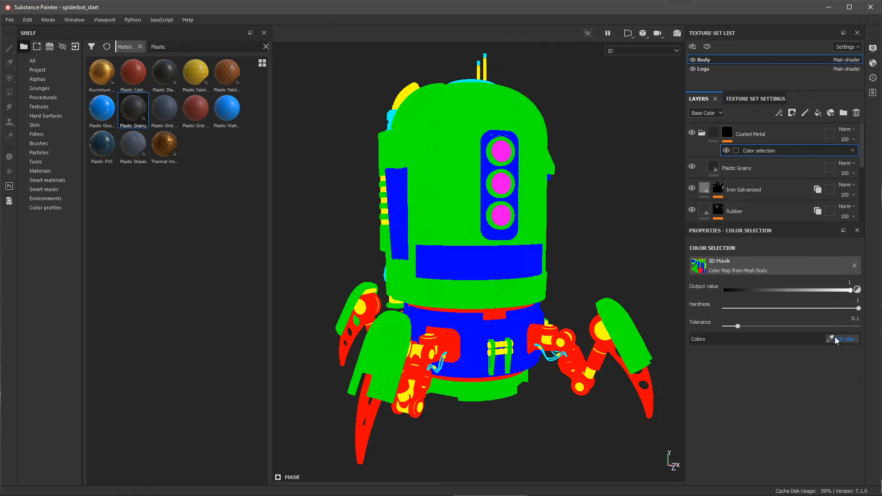
left_click(499, 309)
scroll(551, 399, "up", 5)
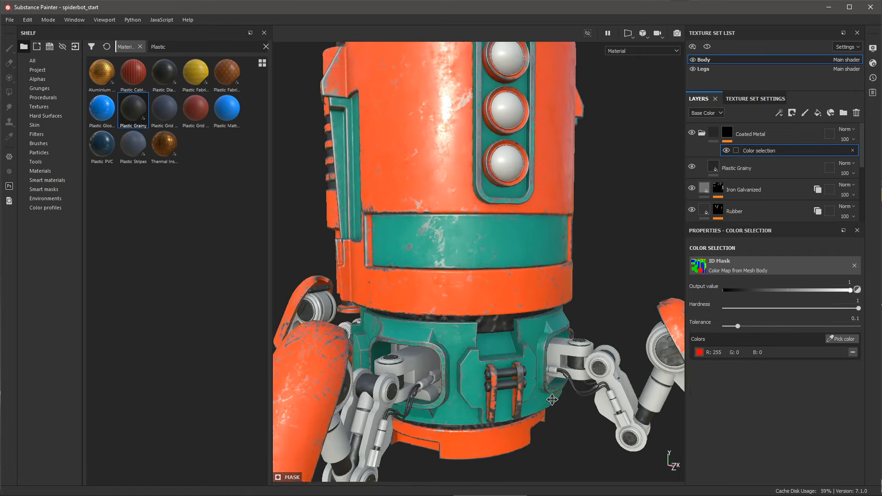
middle_click_drag(552, 399, 514, 278)
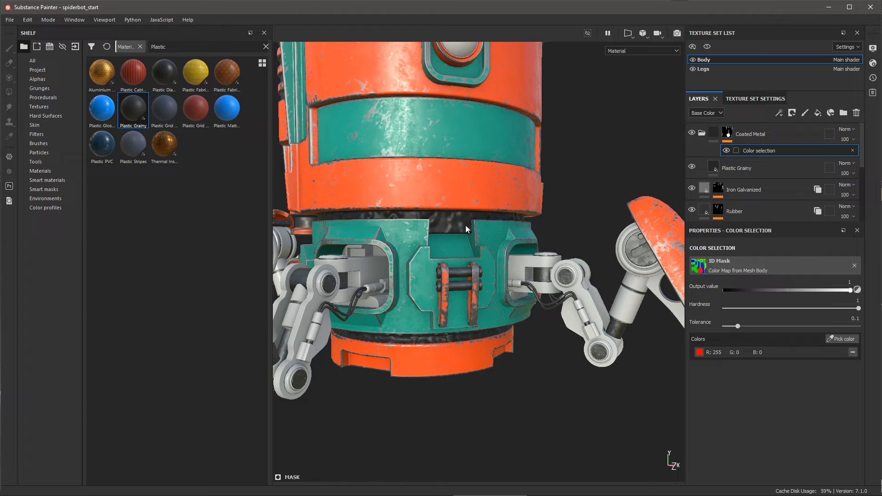
- Switch the Plastic Grainy layer to tri-planar projection and set its UV scale to 6
left_click(775, 168)
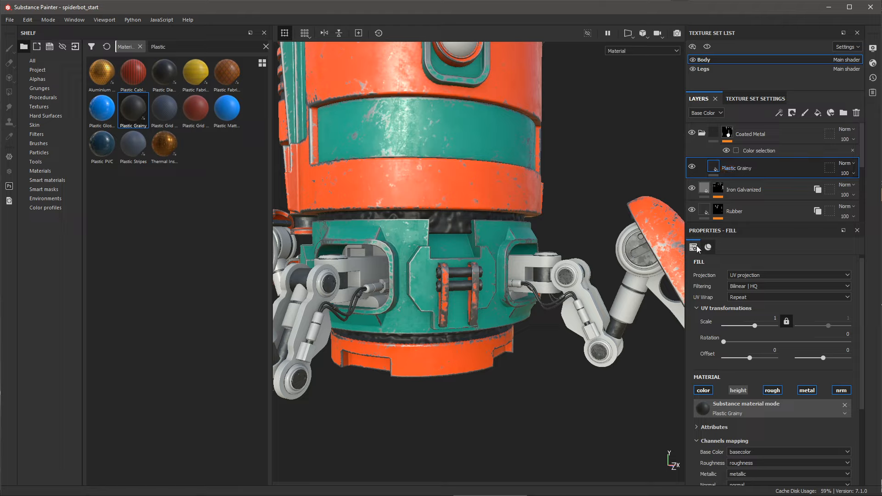
left_click(747, 275)
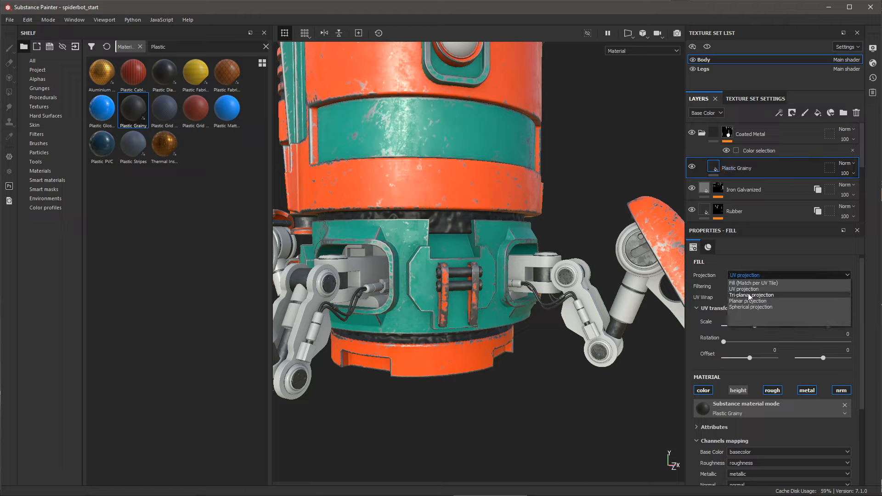
left_click(749, 295)
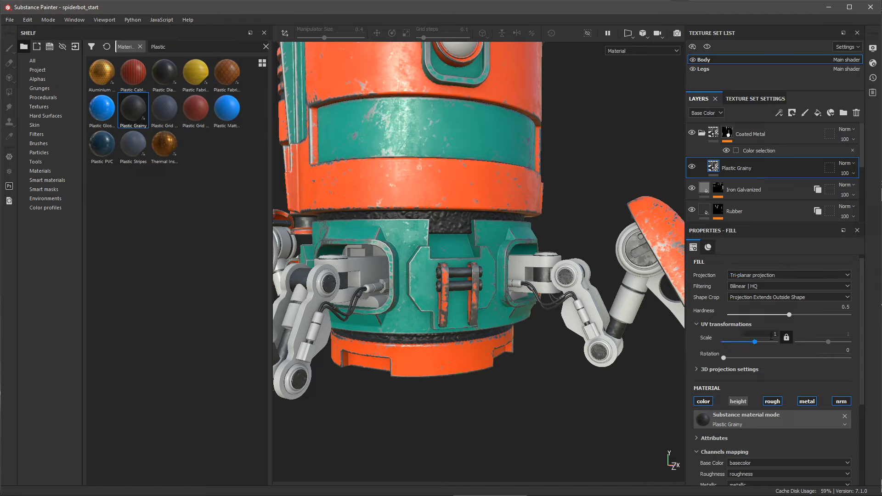
left_click(787, 337)
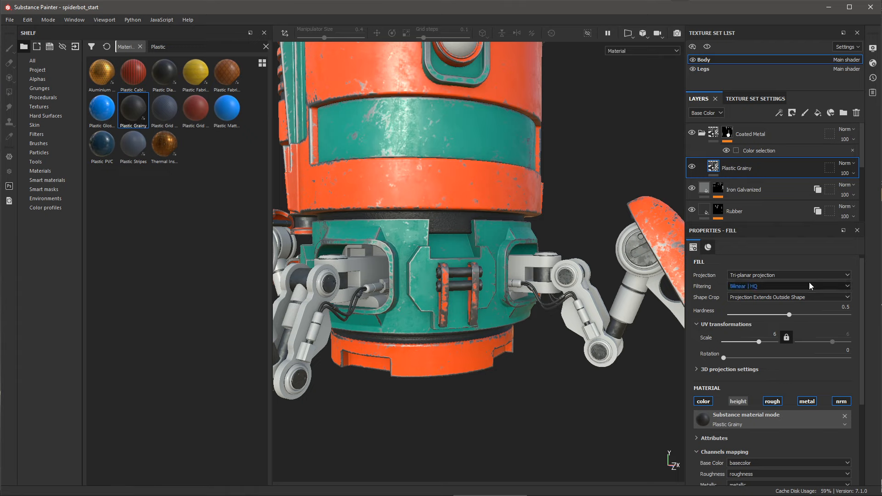
- Instantiate the Coated Metal folder across to the Legs texture set
left_click(781, 133)
right_click(776, 134)
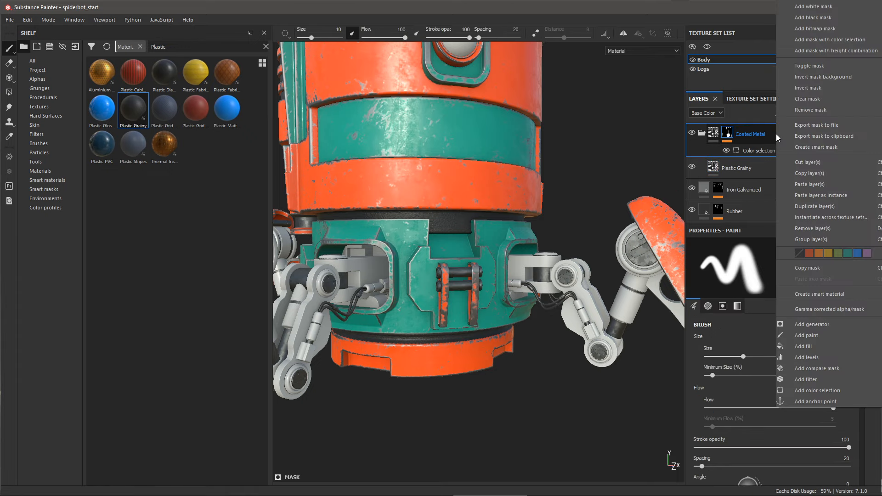
left_click(808, 215)
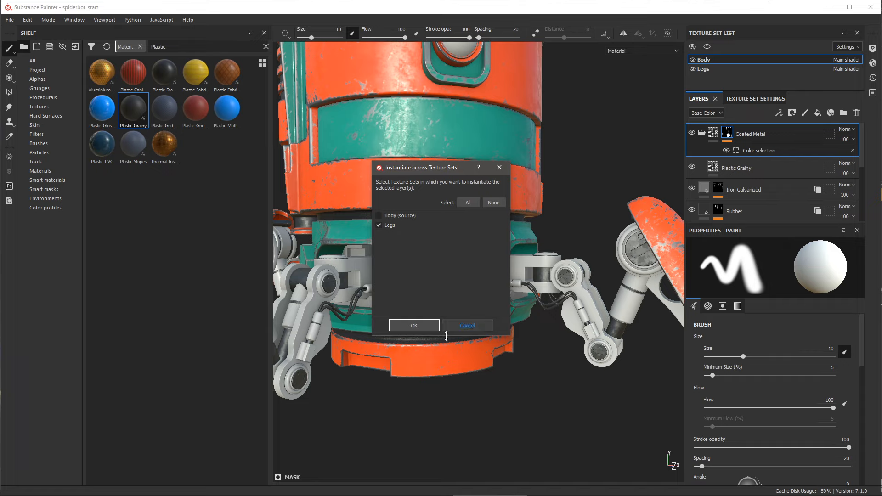
left_click(424, 325)
left_click_drag(551, 371, 547, 371, "alt")
middle_click_drag(547, 371, 548, 343, "alt")
right_click_drag(548, 342, 577, 394, "alt")
left_click_drag(548, 361, 555, 369, "alt")
middle_click_drag(554, 369, 568, 374, "alt")
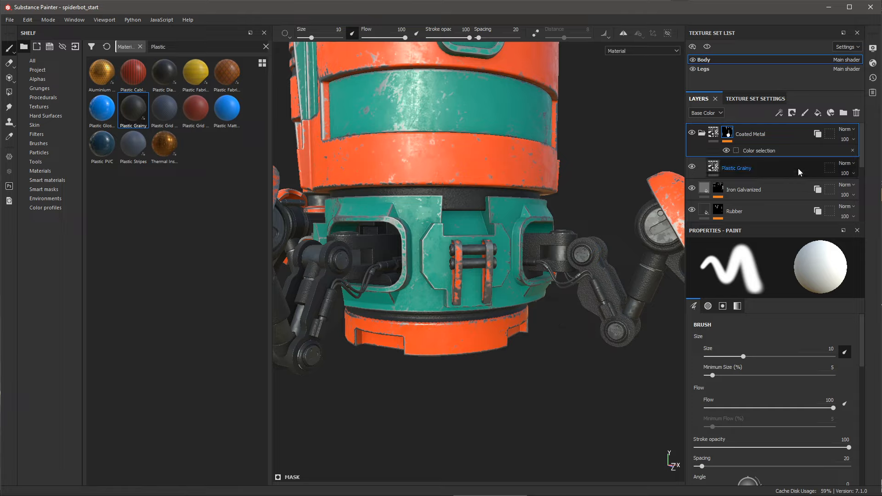
- Copy the Iron Galvanized layer with its Metal Edge Wear mask from the Color 01 folder and paste it above Plastic Grainy in Coated Metal
scroll(790, 171, "down", 2)
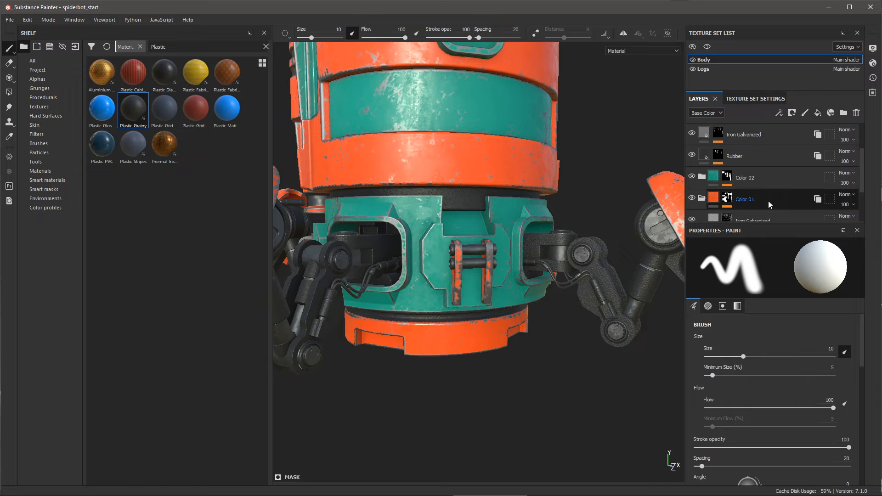
left_click_drag(751, 228, 751, 347)
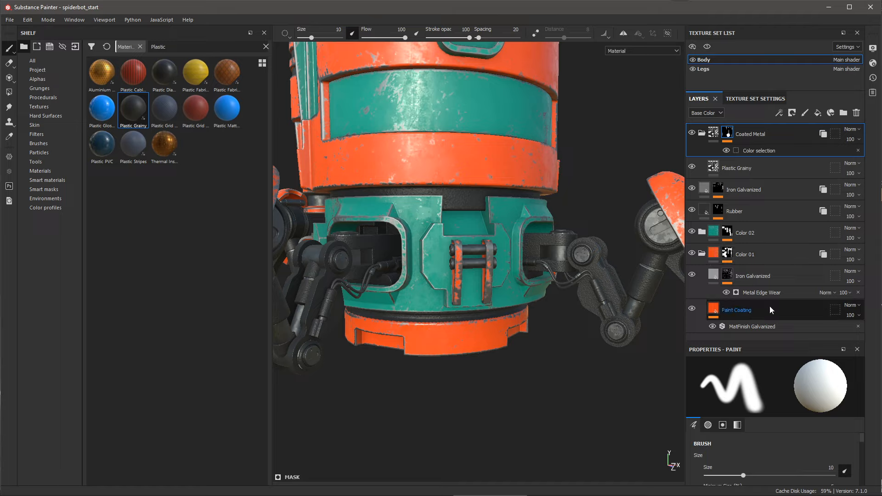
left_click(777, 275)
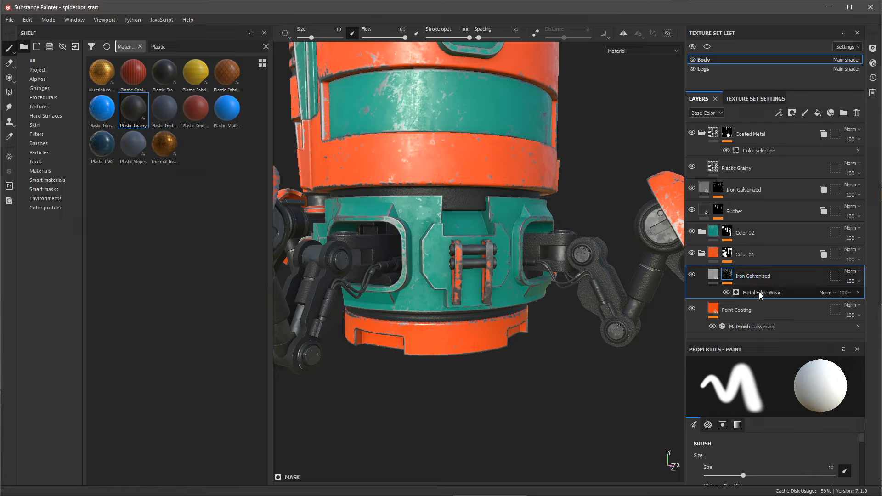
right_click(776, 274)
left_click(799, 173)
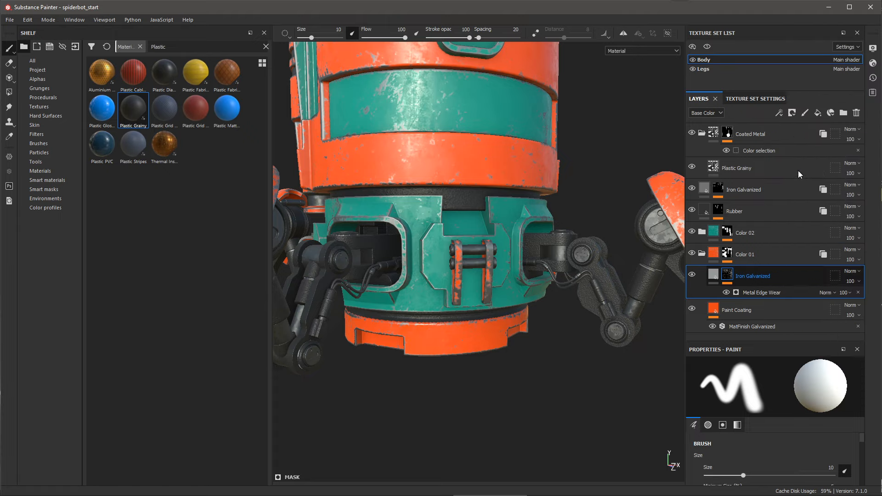
left_click(757, 167)
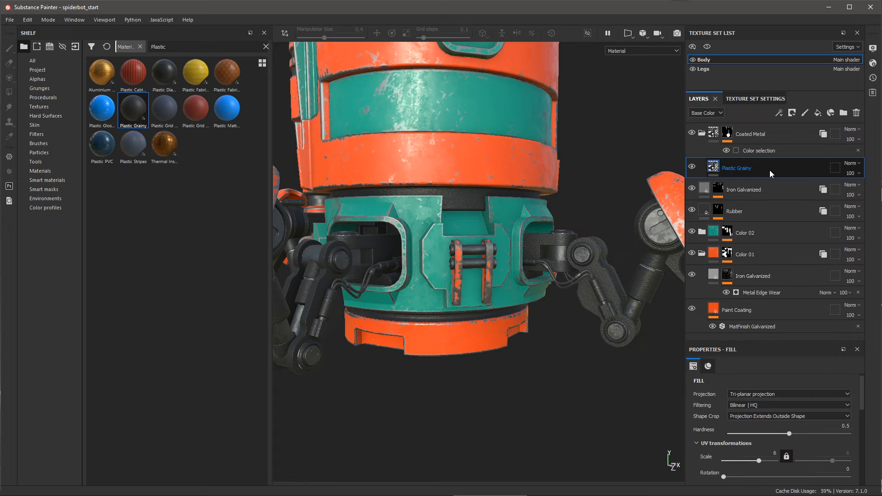
right_click(770, 169)
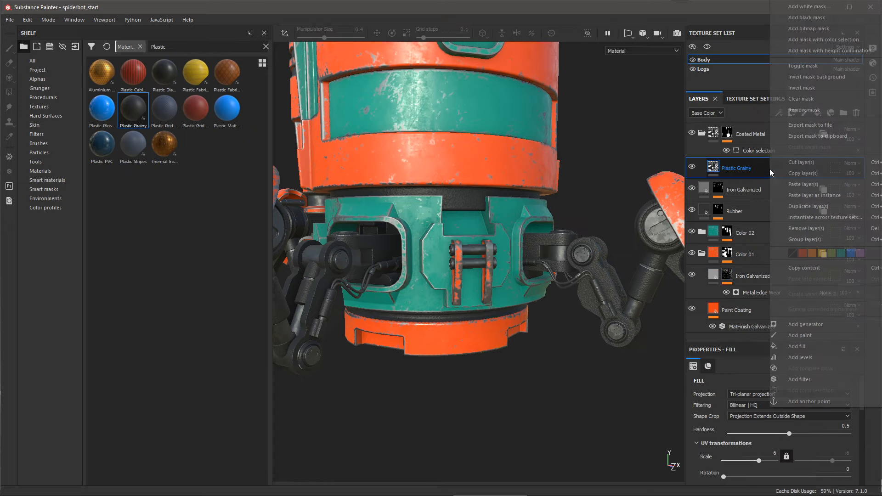
left_click(793, 189)
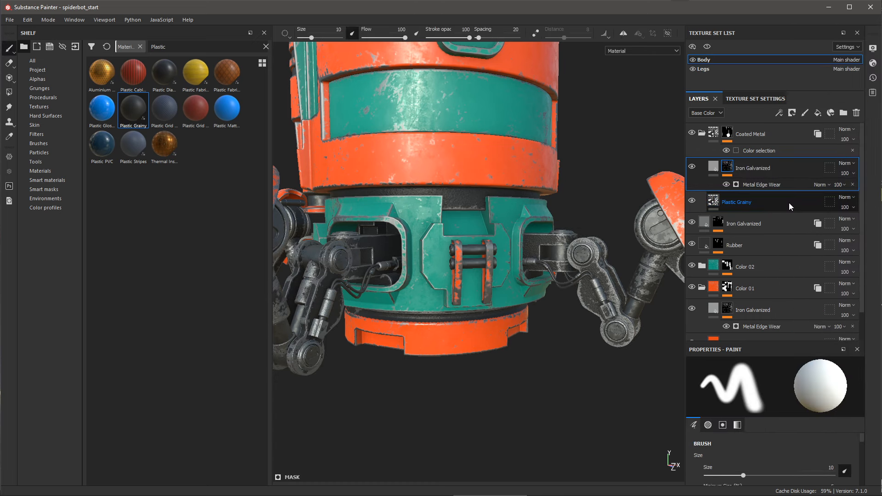
- Set the copied Metal Edge Wear generator's Wear Level to 0.6 and Grunge Amount to 0.74, and collapse the Coated Metal folder
left_click(754, 185)
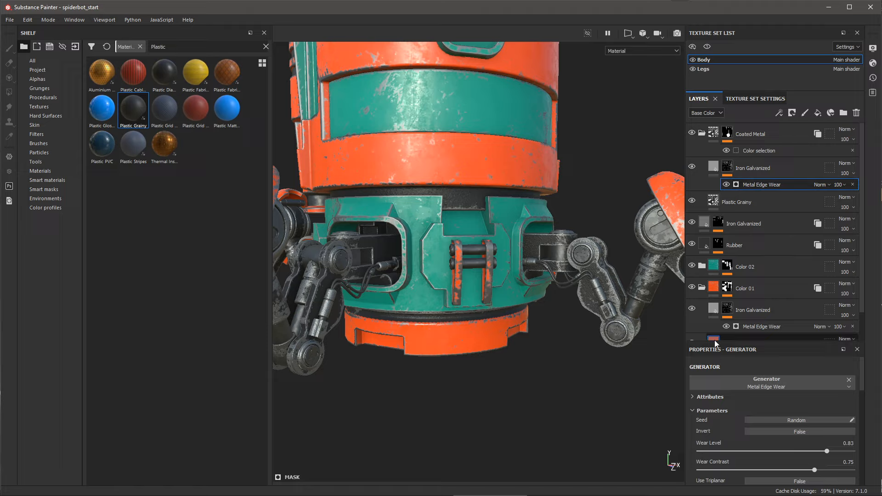
left_click_drag(715, 343, 717, 208)
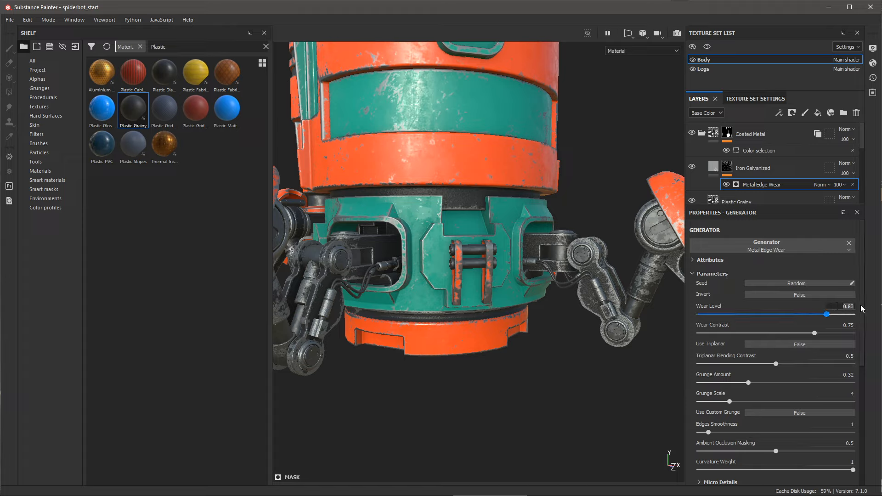
type("0.6")
key("Return")
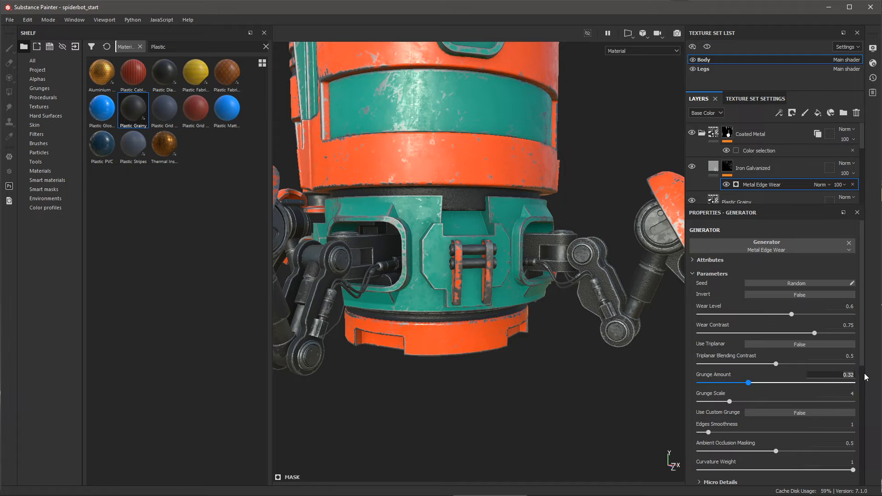
key("BackSpace")
type(".74")
key("Return")
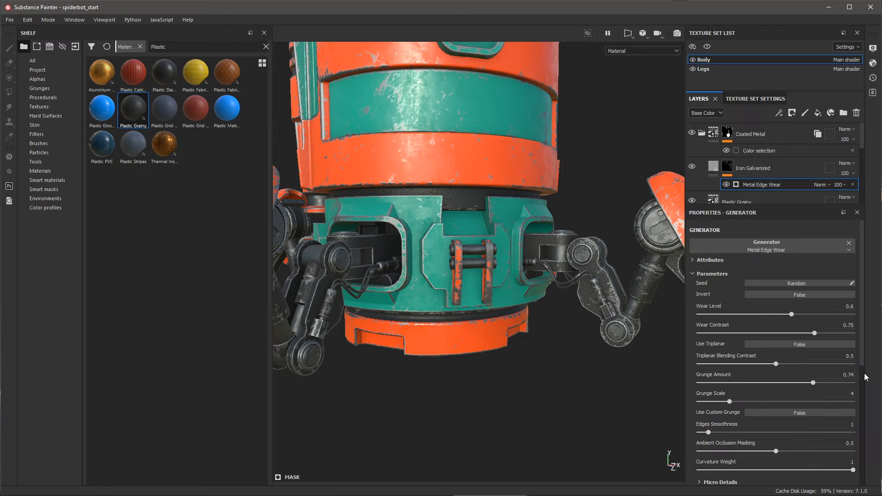
right_click_drag(621, 322, 563, 319, "alt")
left_click_drag(563, 319, 544, 312, "alt")
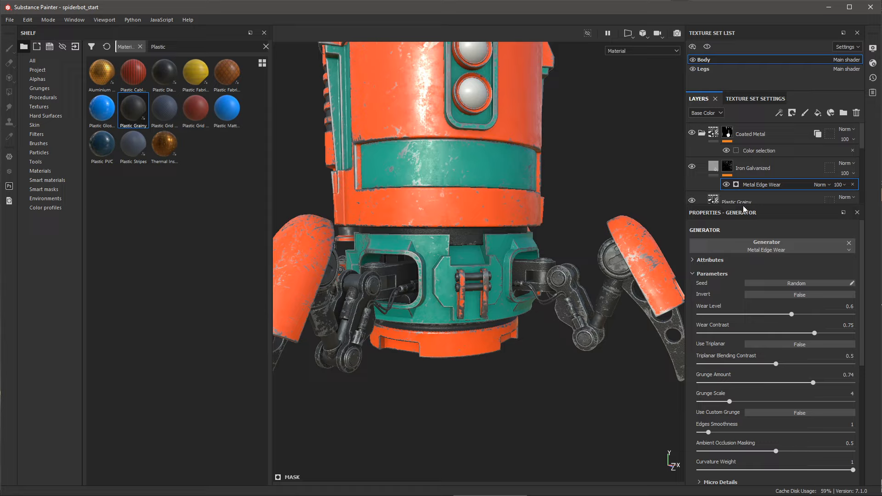
left_click_drag(745, 211, 749, 270)
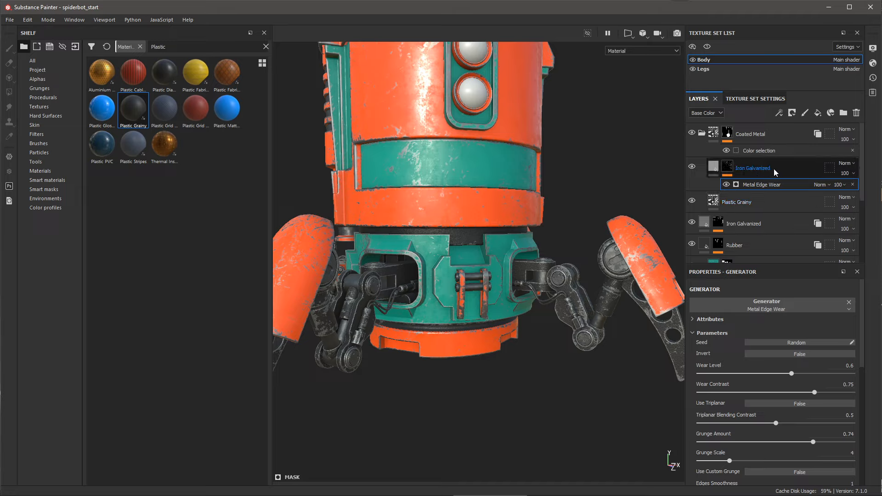
left_click(702, 133)
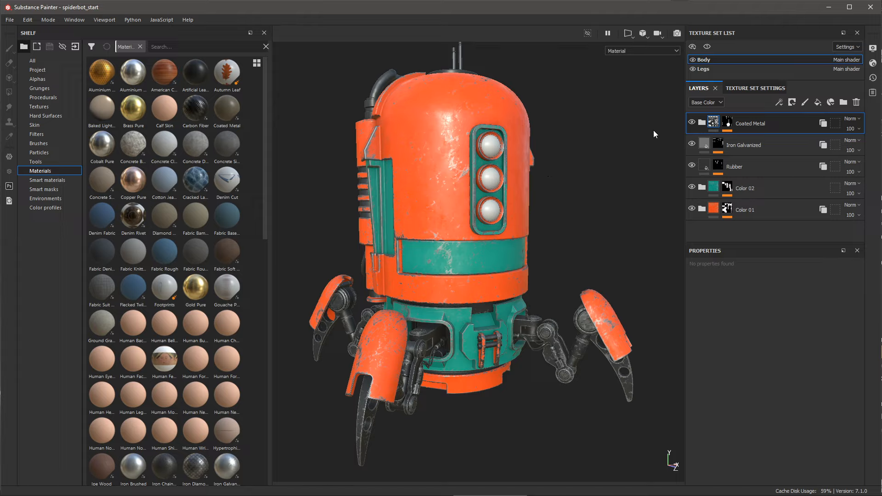
- Add a fill layer on top of the Body layer stack and name it Dirt
left_click(727, 122)
left_click(818, 102)
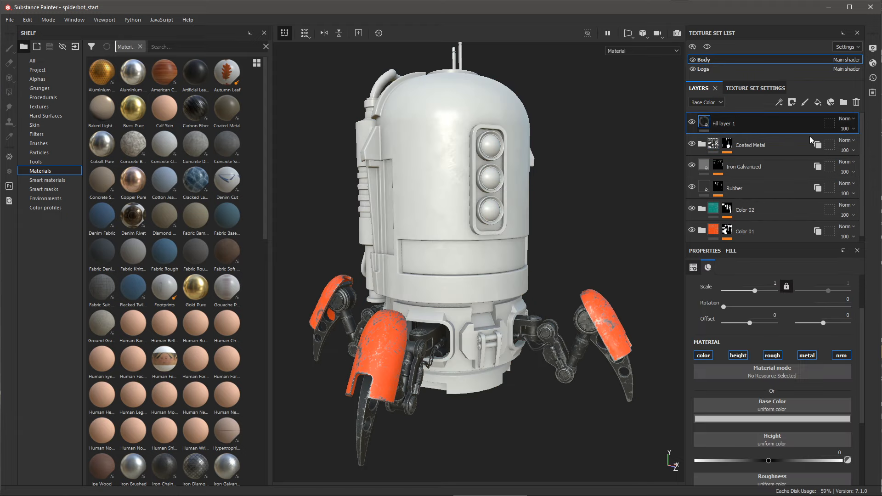
double_click(725, 123)
key("Return")
- Give the Dirt layer a dark brown base color of about RGB 0.142, 0.097, 0.045 and set its roughness to 0.7
scroll(729, 360, "down", 1)
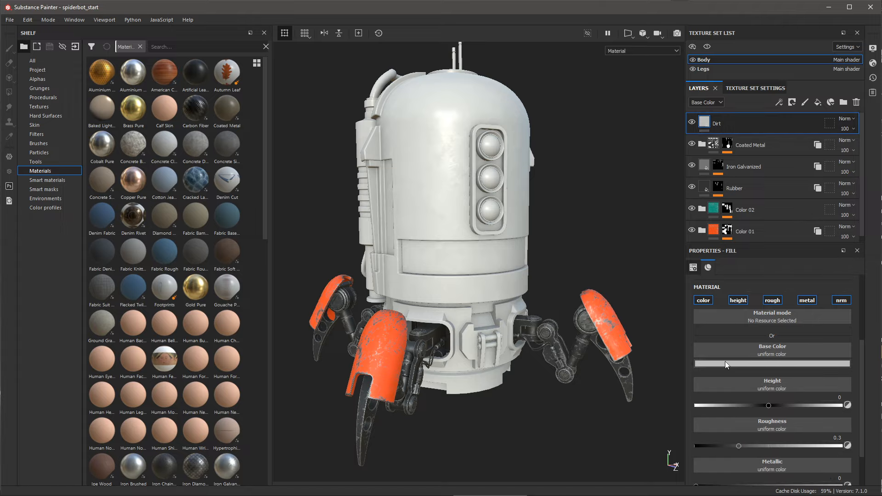
left_click(699, 363)
left_click(781, 452)
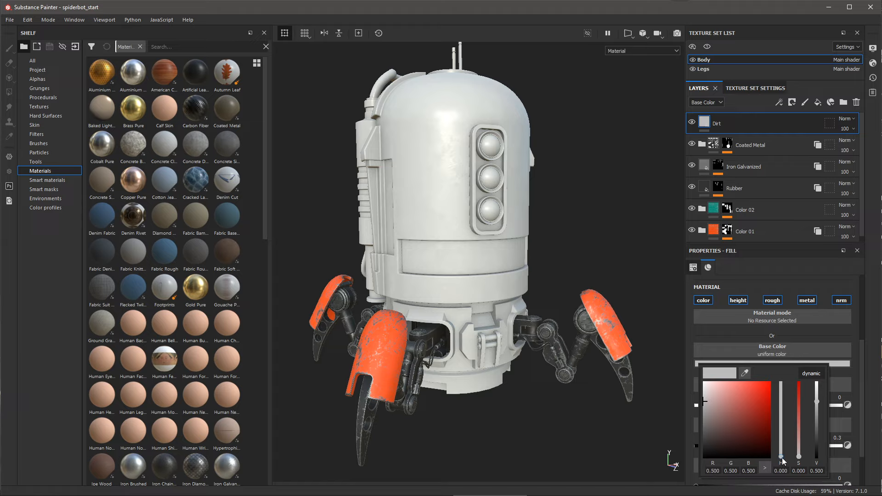
left_click_drag(724, 432, 730, 427)
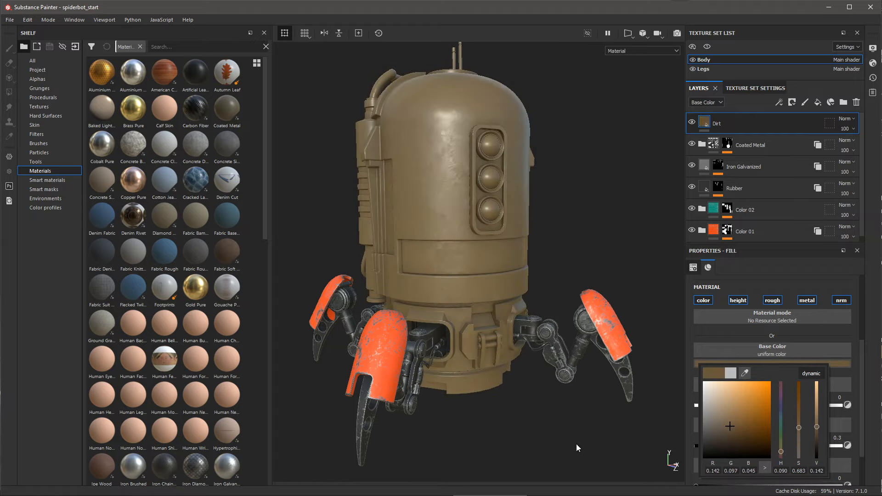
left_click(635, 269)
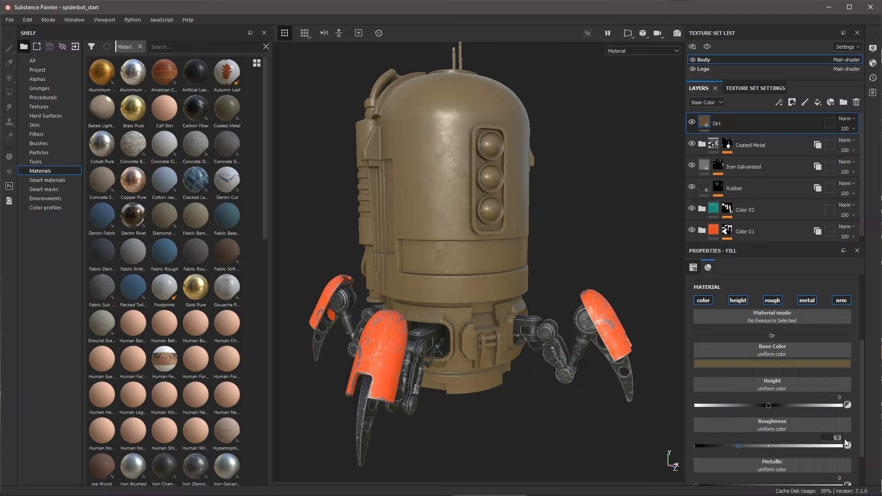
key("Return")
left_click_drag(567, 342, 511, 257, "alt")
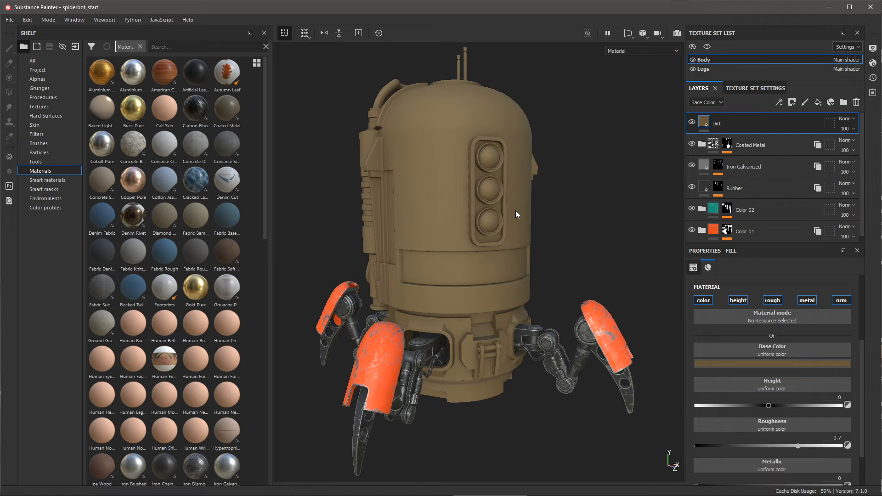
- Add a black mask to the Dirt layer and drive it with a Dirt generator
left_click(794, 105)
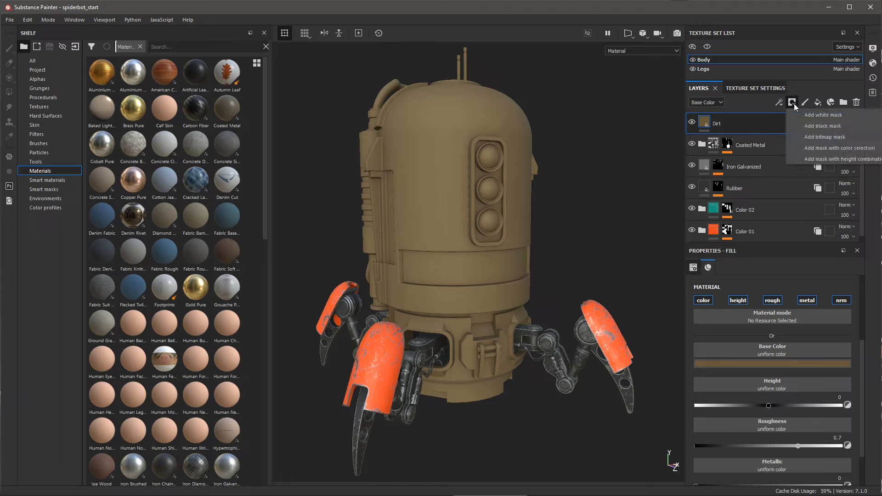
left_click(815, 125)
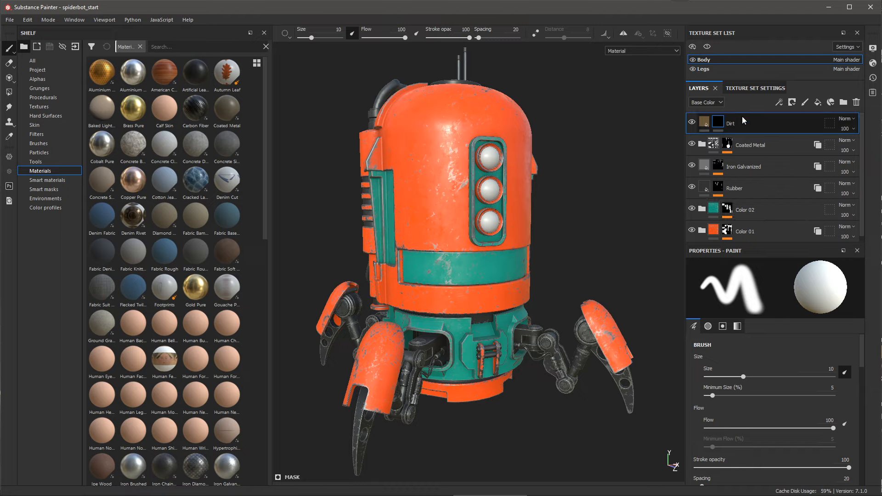
left_click(780, 103)
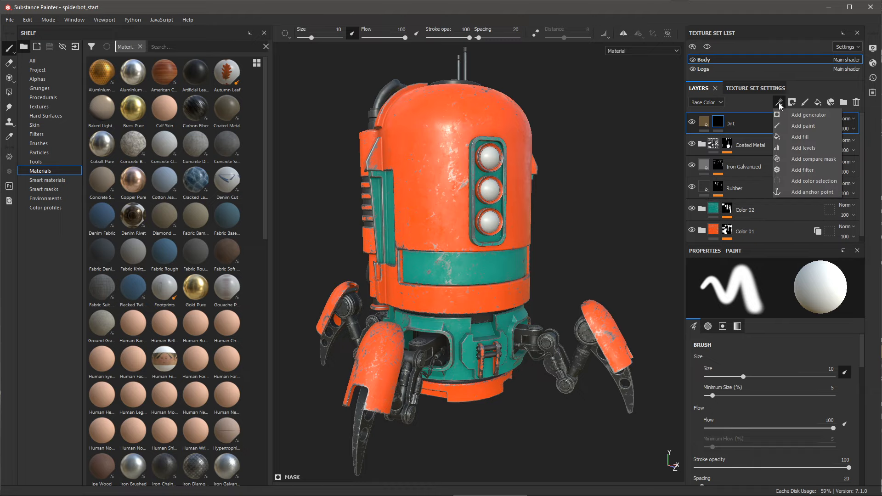
left_click(796, 116)
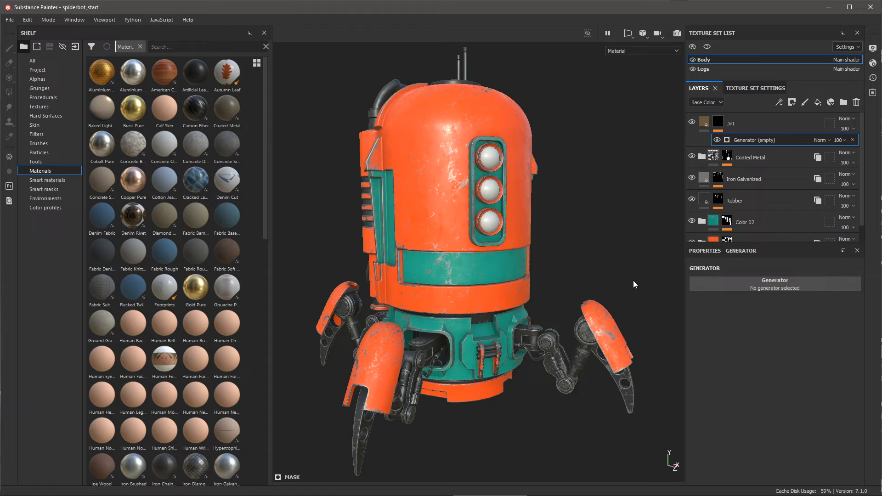
left_click(692, 283)
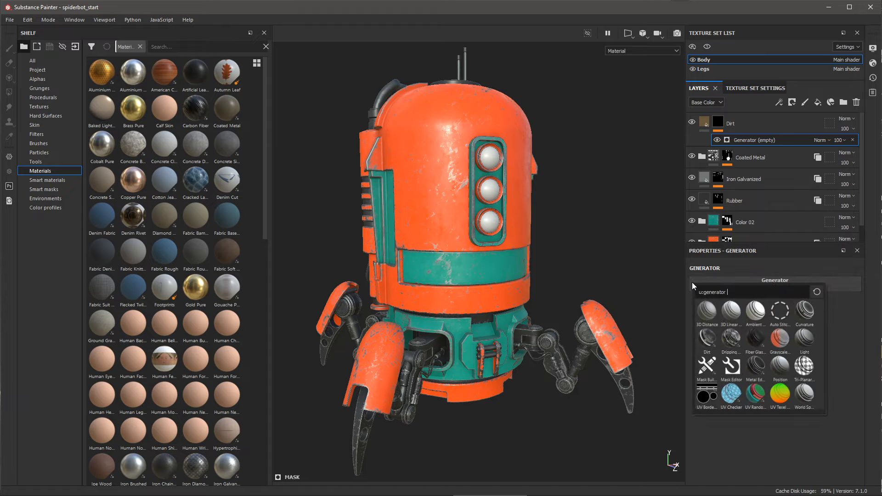
mouse_move(706, 338)
left_click(705, 337)
scroll(522, 272, "up", 3)
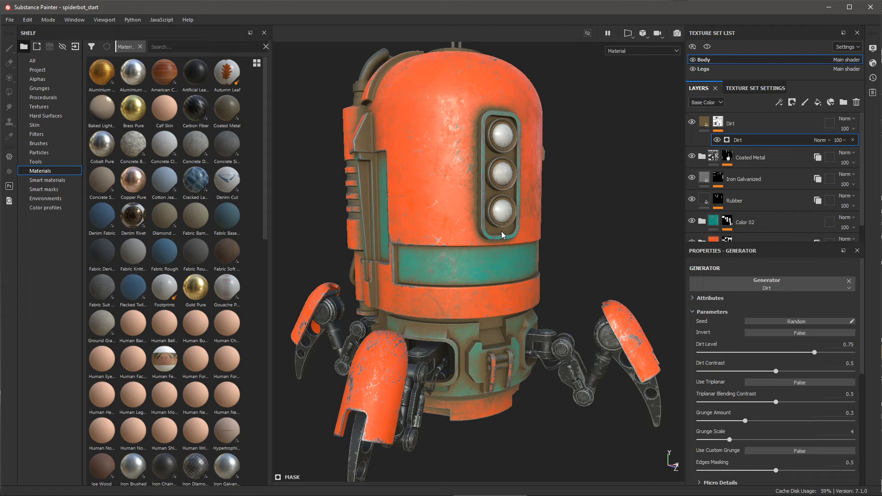
scroll(500, 230, "up", 2)
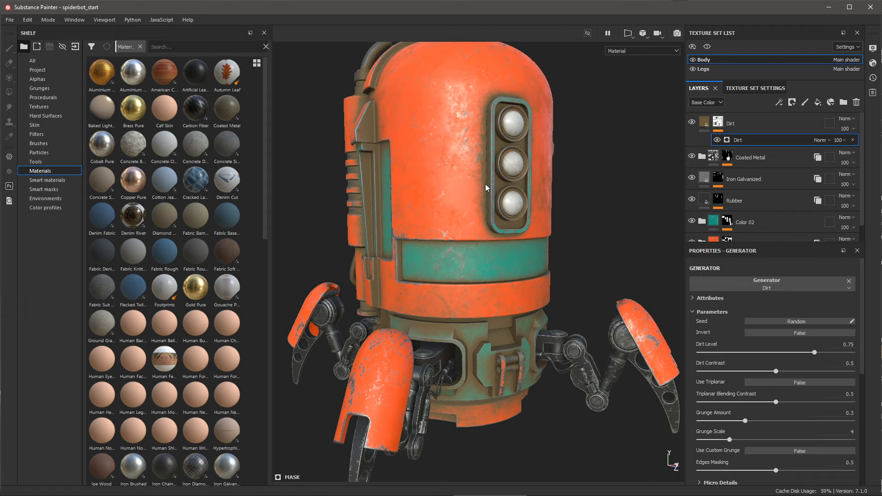
scroll(546, 321, "down", 2)
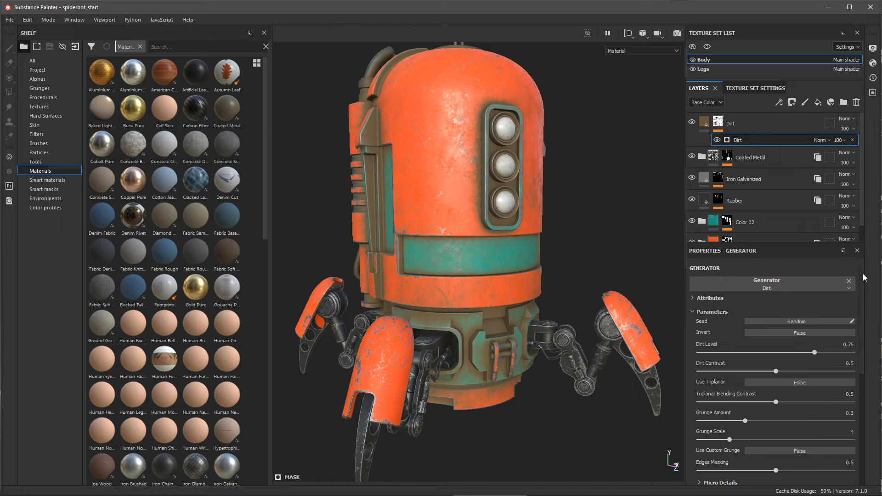
- Set the Dirt generator's Dirt Level to 0.65 and Dirt Contrast to 0.37
scroll(766, 324, "down", 6)
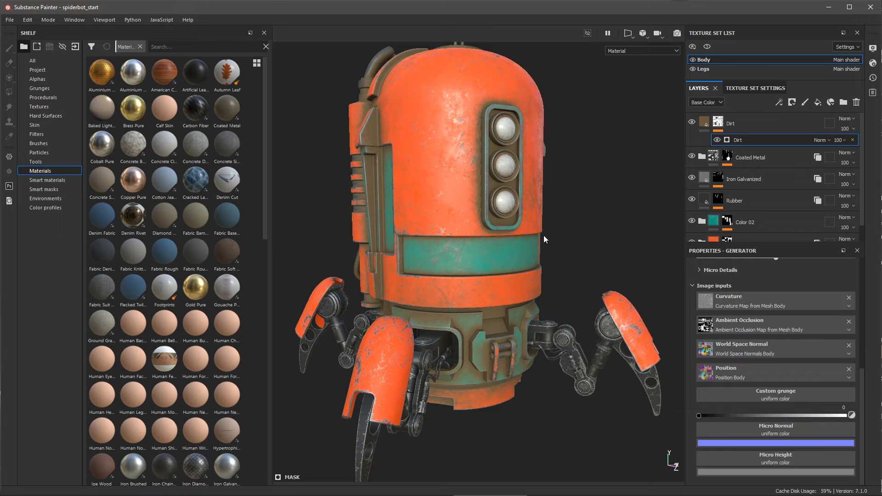
scroll(856, 373, "up", 8)
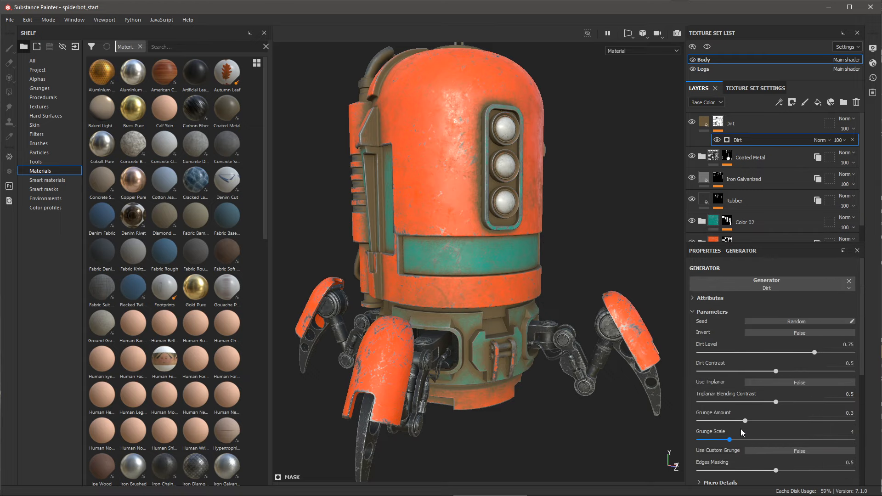
scroll(519, 242, "up", 2)
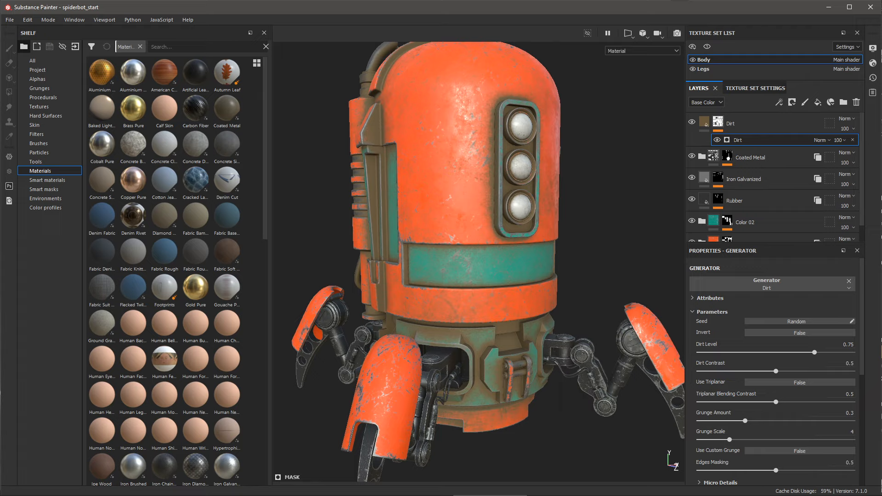
left_click(847, 345)
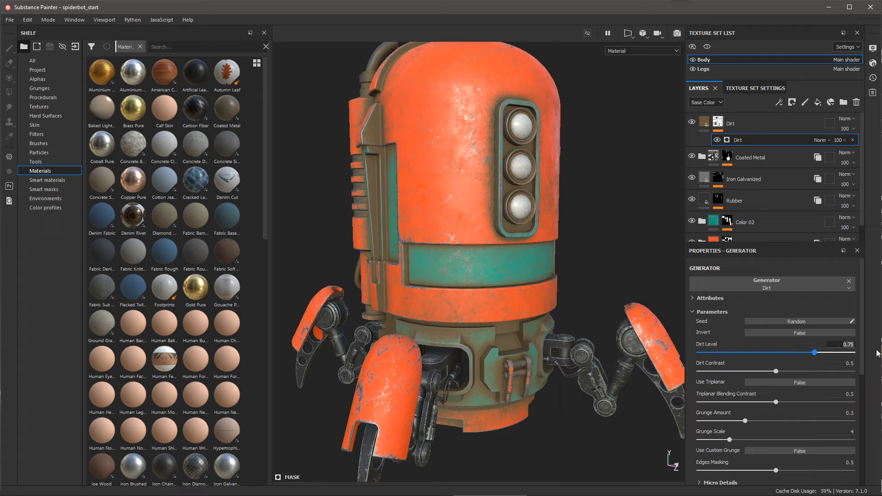
type("0.65")
key("Return")
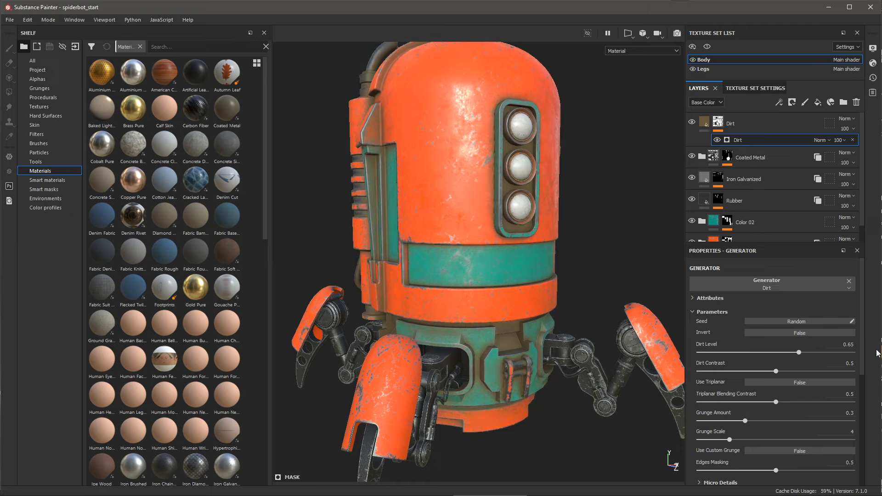
left_click(848, 364)
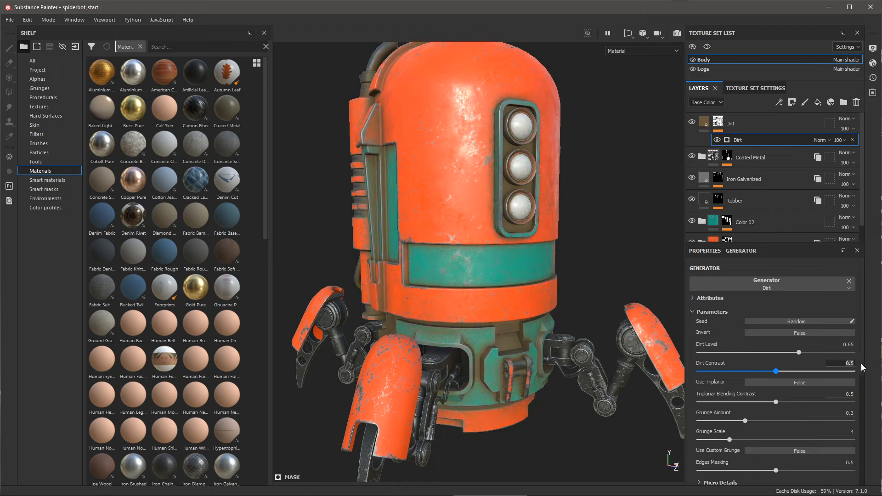
type(".37")
key("Return")
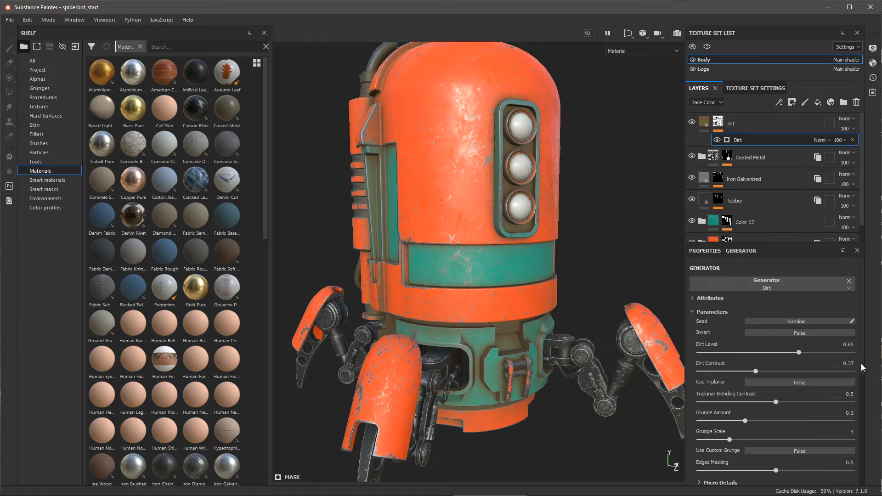
- Raise the Dirt generator's Grunge Amount to 0.53
left_click(849, 412)
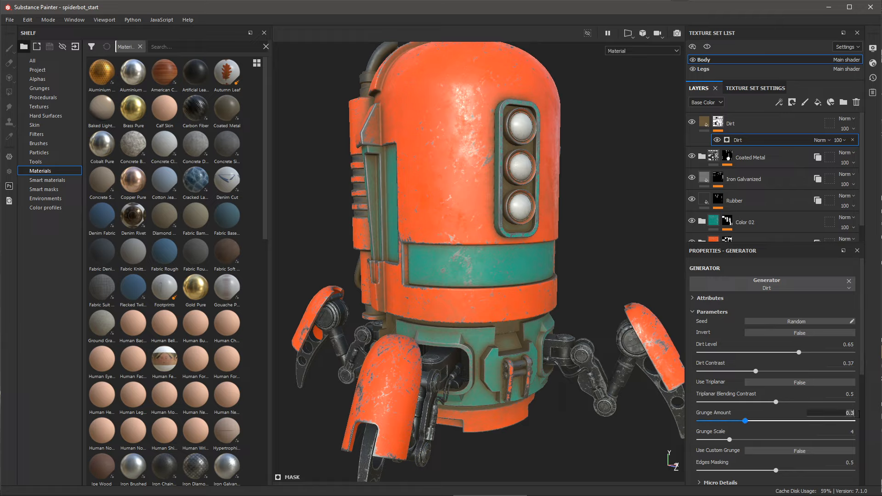
type(".")
key("Return")
scroll(533, 317, "down", 1)
left_click_drag(533, 317, 520, 304, "alt")
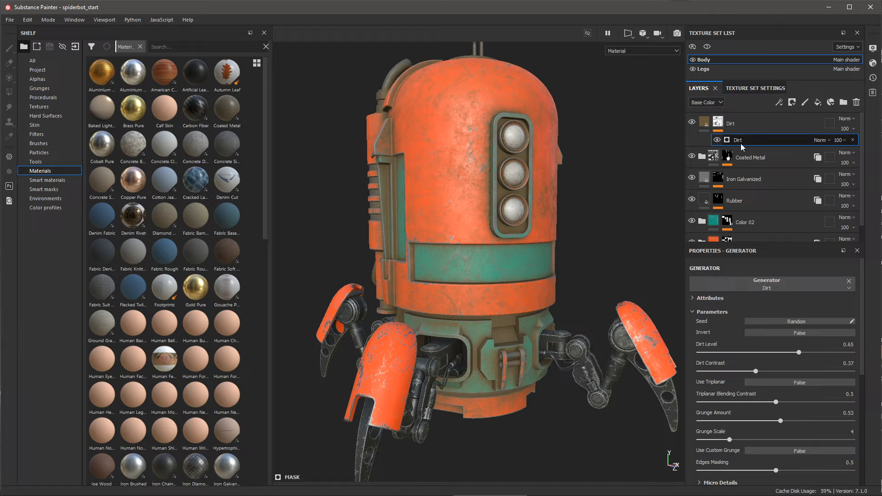
- Add a fill effect to the Dirt layer's mask and load the Grunge Dirt Scratched texture as its grayscale
left_click(718, 123)
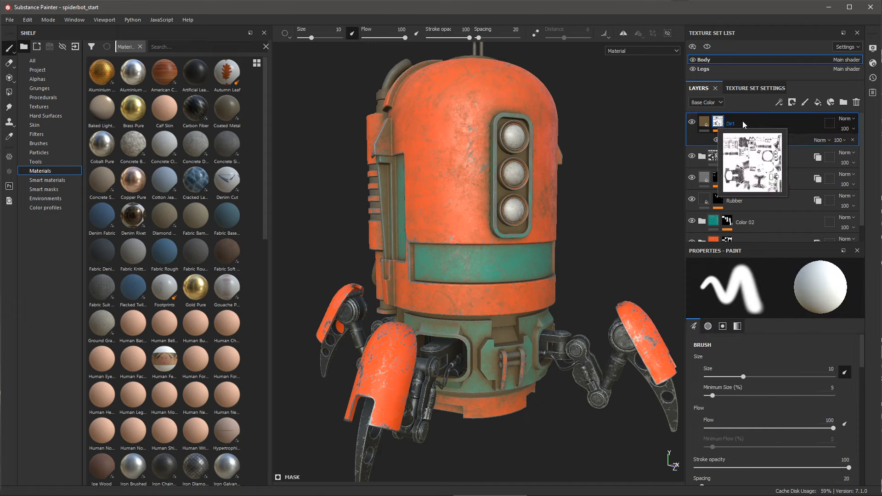
left_click(780, 103)
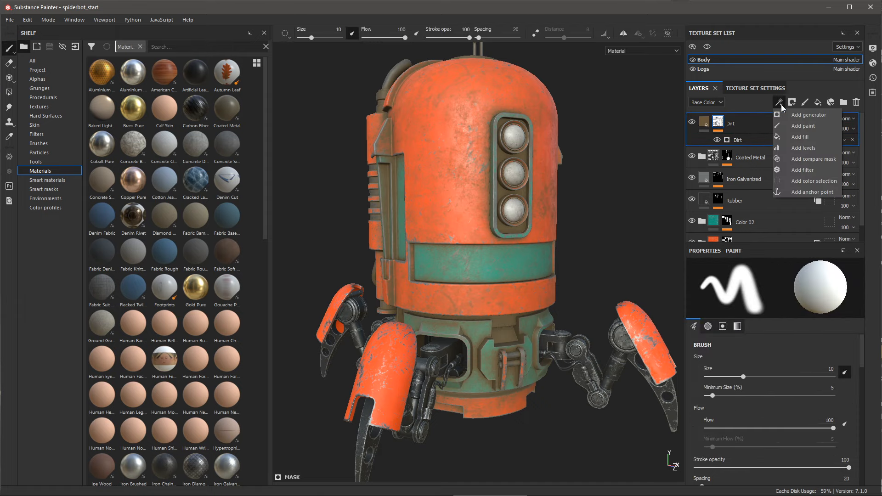
left_click(800, 137)
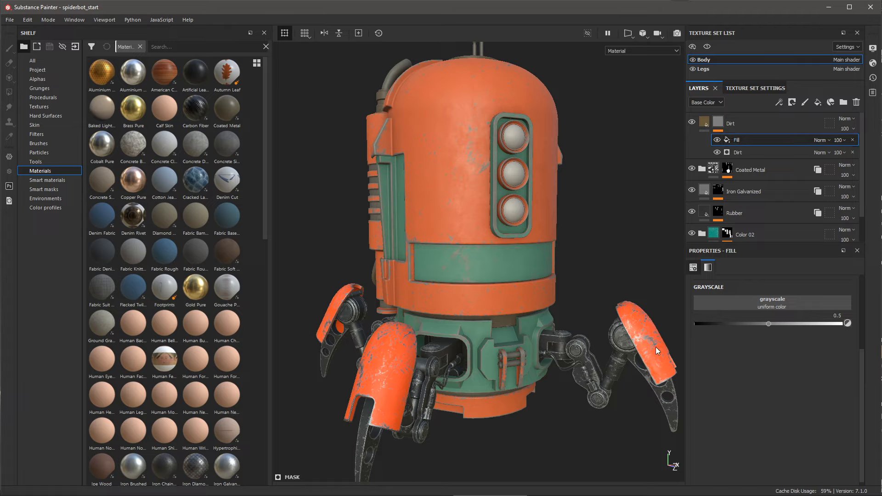
left_click(699, 302)
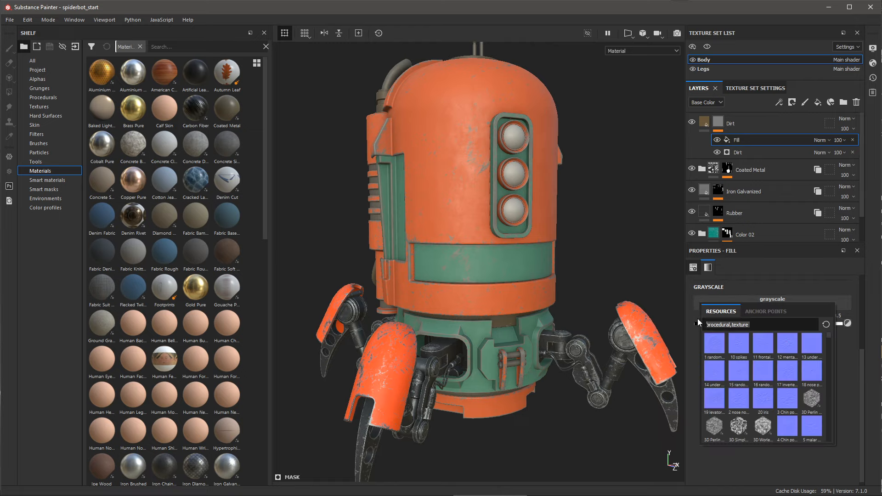
type("grunge dir")
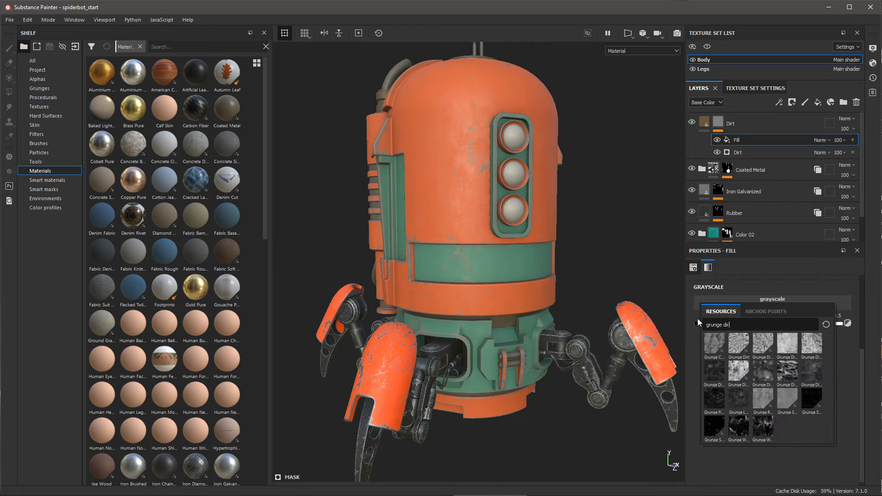
type("t scr")
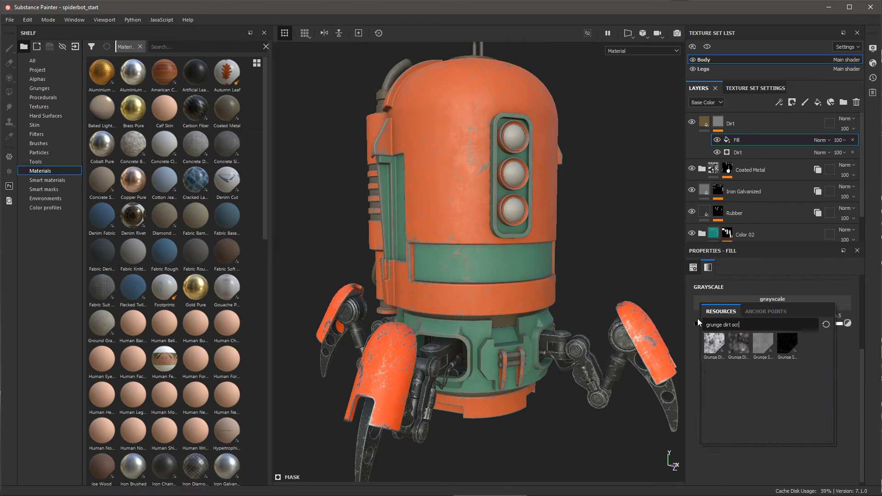
mouse_move(711, 340)
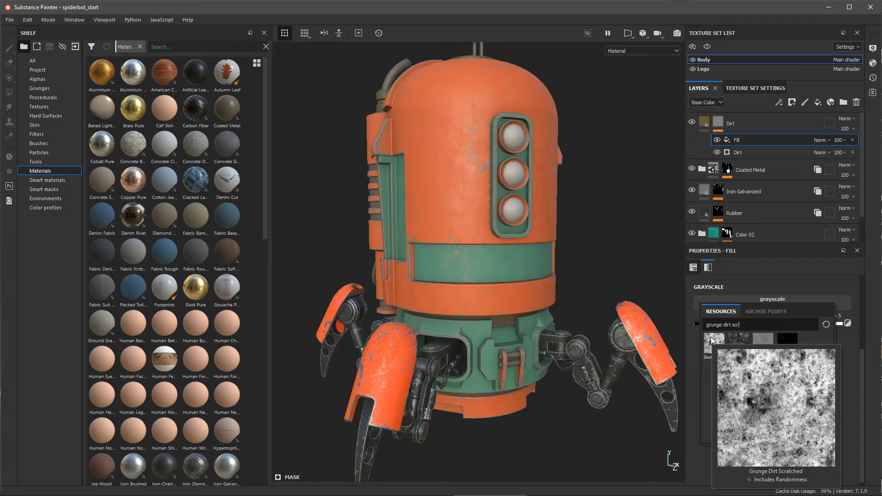
left_click(711, 340)
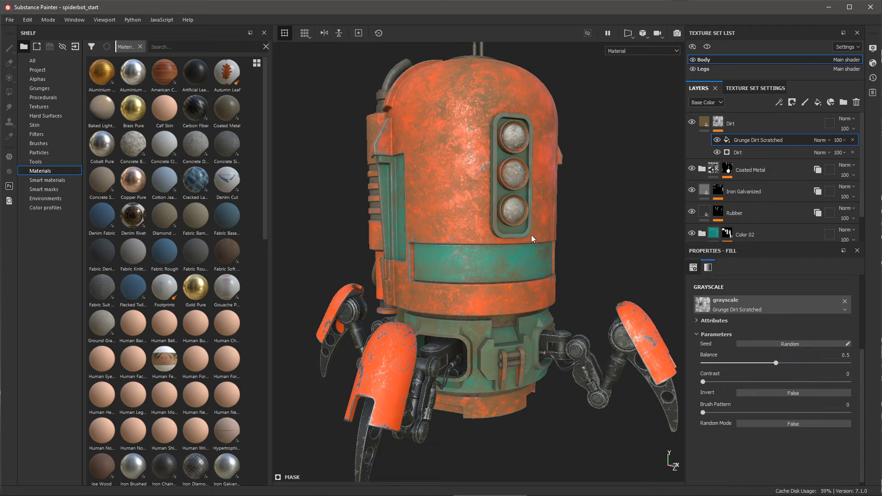
- Switch the Grunge Dirt Scratched fill to tri-planar projection and set its UV scale to 2
left_click(692, 268)
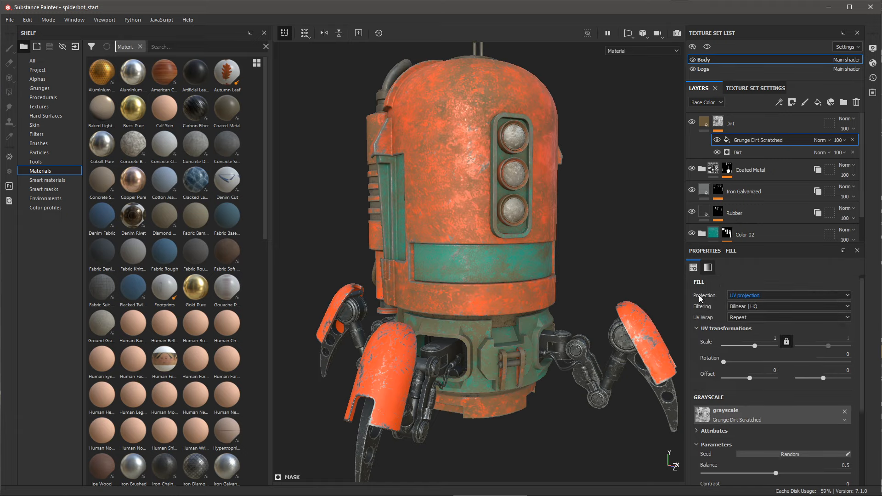
left_click(769, 293)
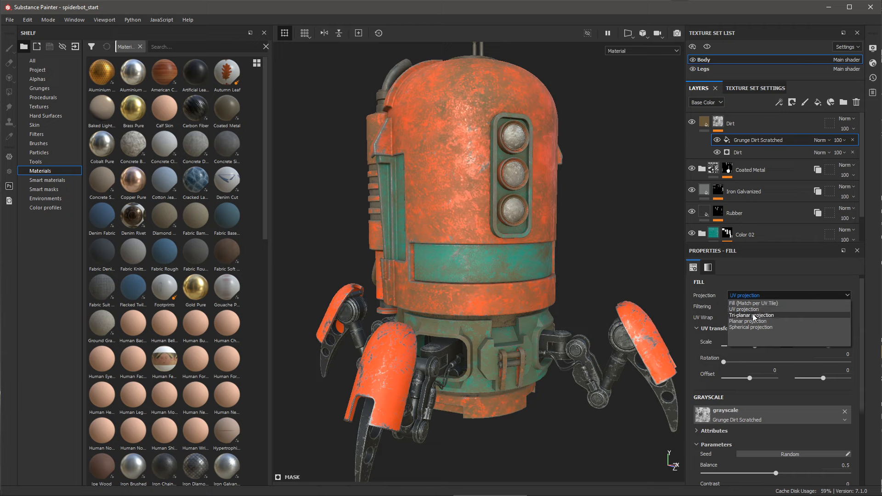
left_click(765, 312)
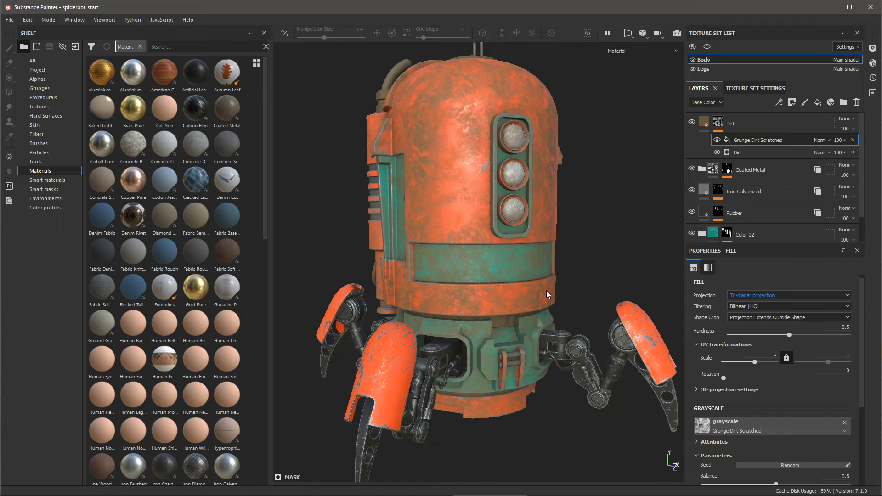
left_click(787, 358)
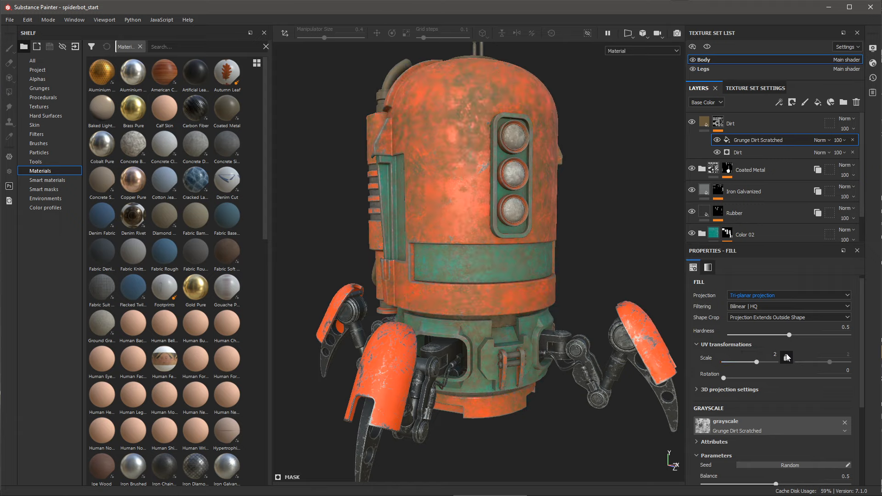
- Set the Balance of the Grunge Dirt Scratched fill to 0.77
scroll(781, 367, "down", 3)
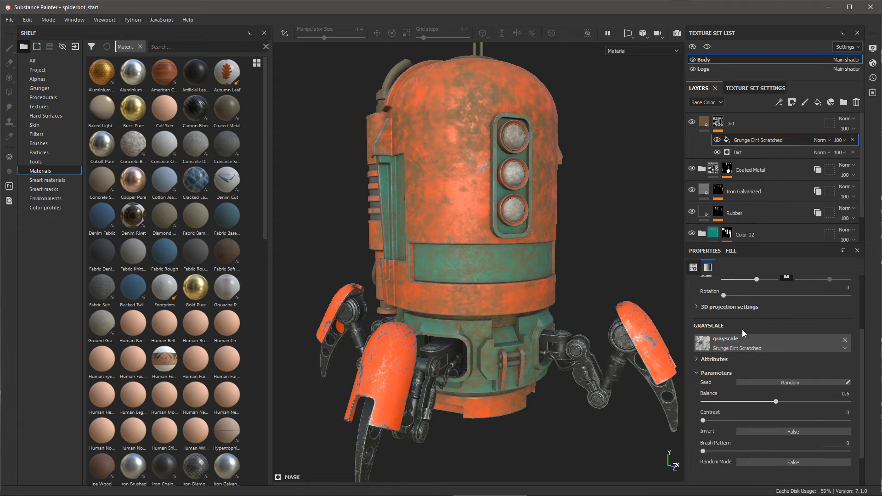
left_click(836, 393)
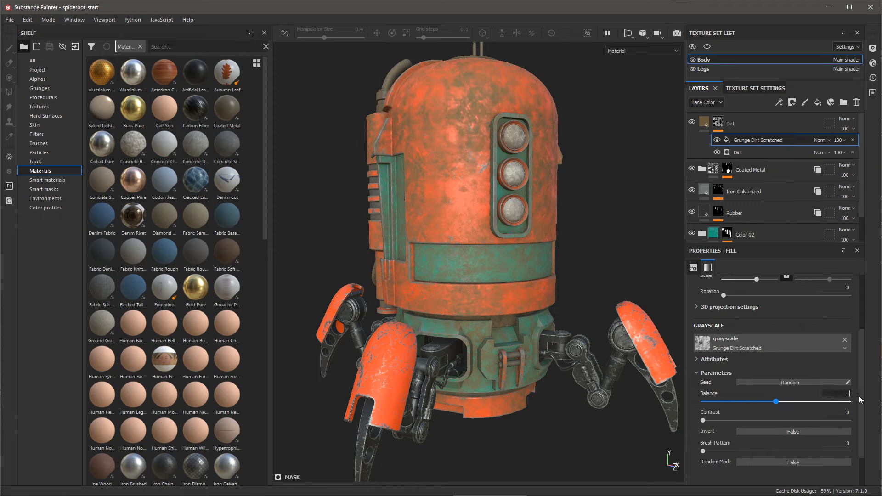
type("0.77")
key("Return")
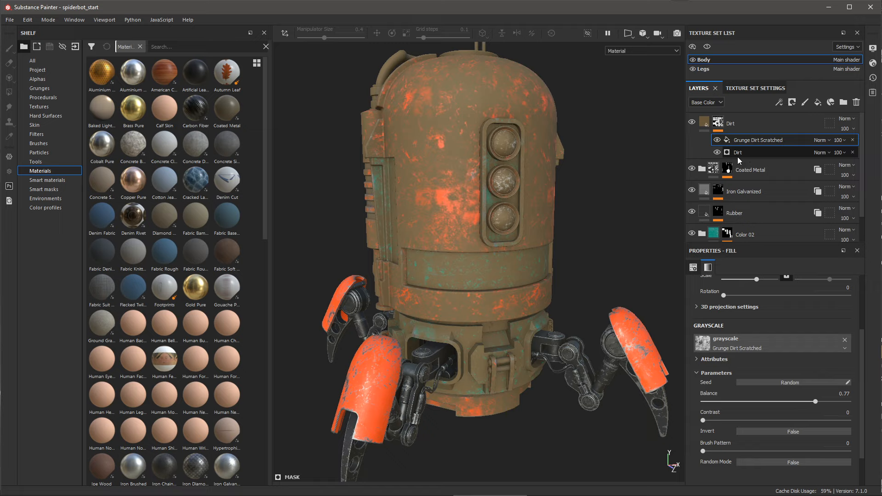
- Set the blend mode of the Grunge Dirt Scratched fill in the Dirt mask to Multiply
left_click(717, 140)
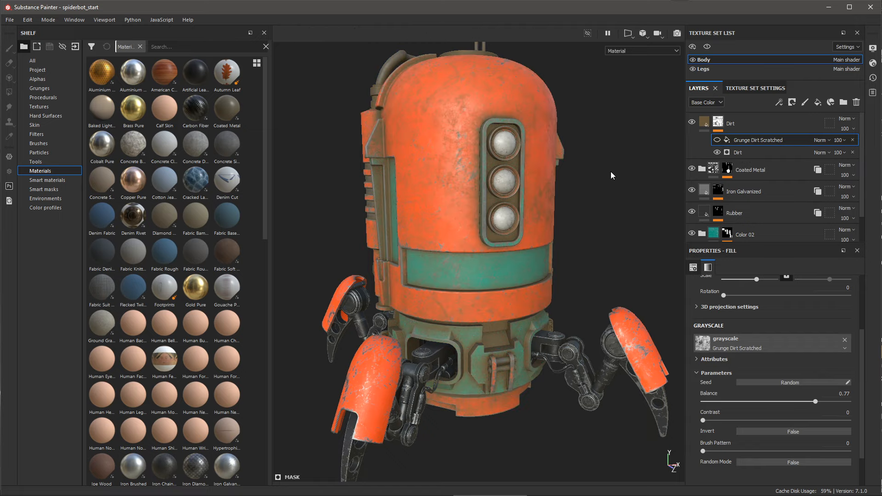
left_click(718, 141)
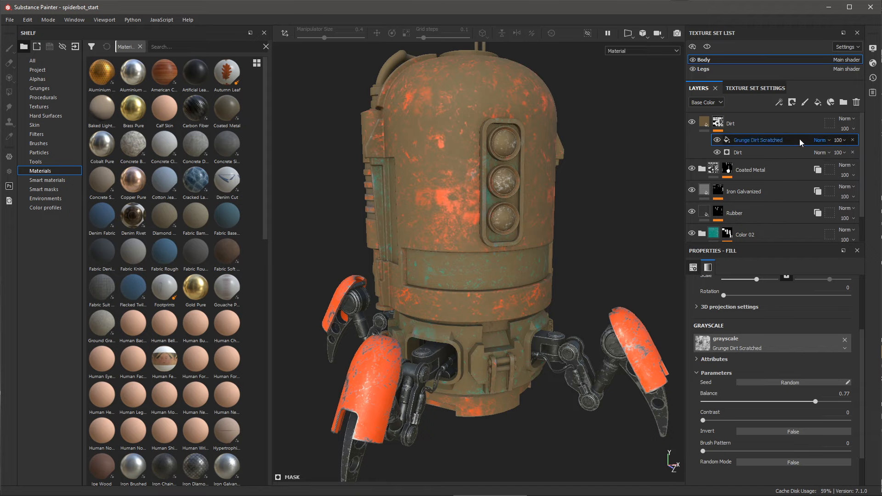
left_click(828, 139)
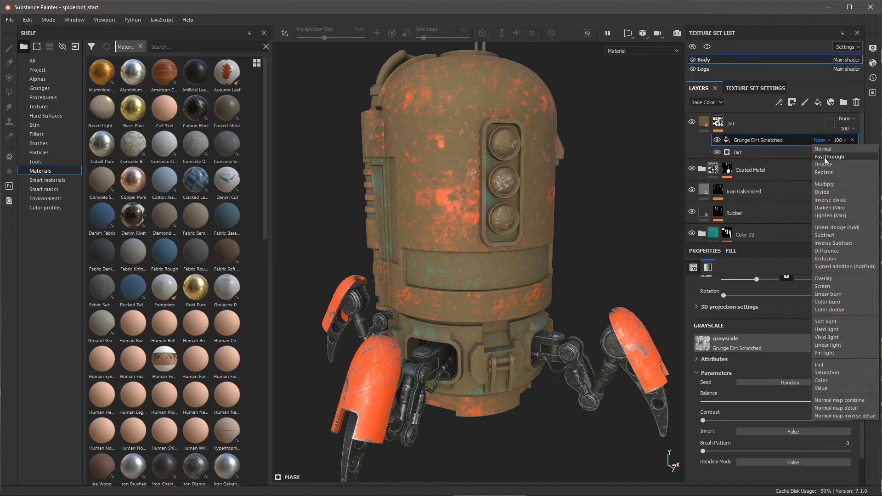
left_click(809, 191)
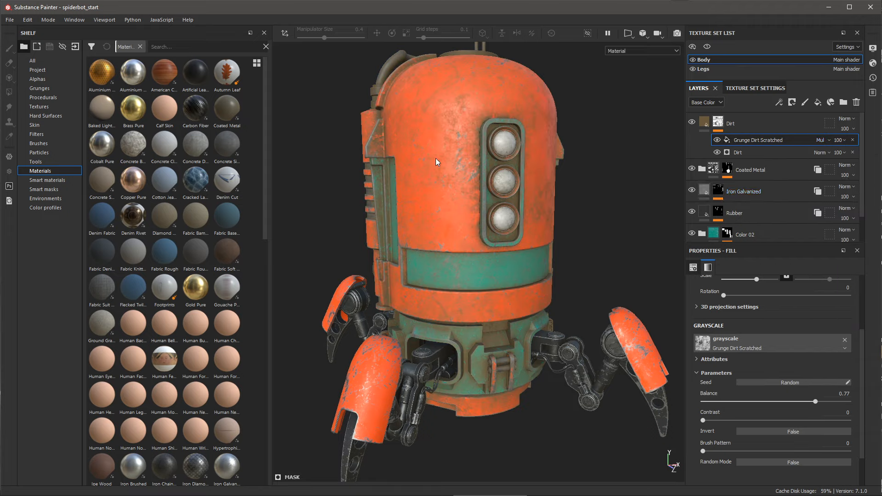
- Compare the dirt on the robot's body up close with the Grunge Dirt Scratched fill hidden and shown
scroll(458, 158, "up", 3)
middle_click_drag(541, 282, 559, 274)
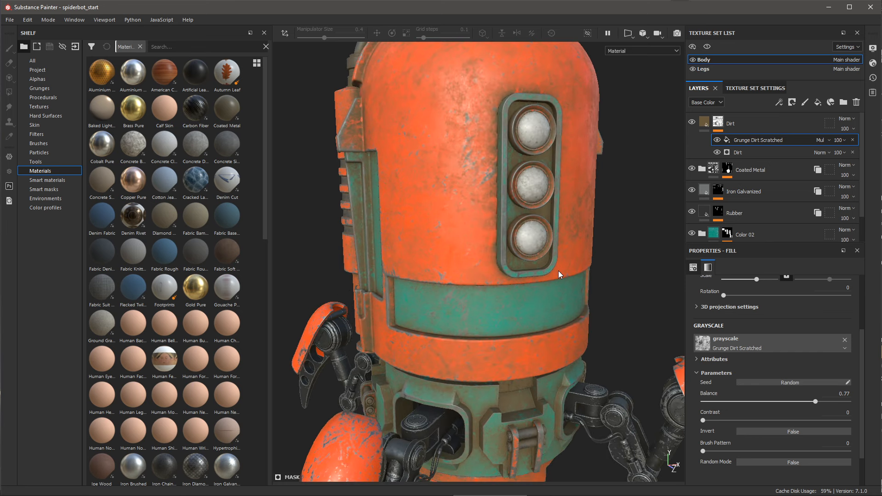
scroll(461, 168, "up", 3)
middle_click_drag(477, 251, 500, 298, "alt")
left_click_drag(501, 298, 504, 226, "alt")
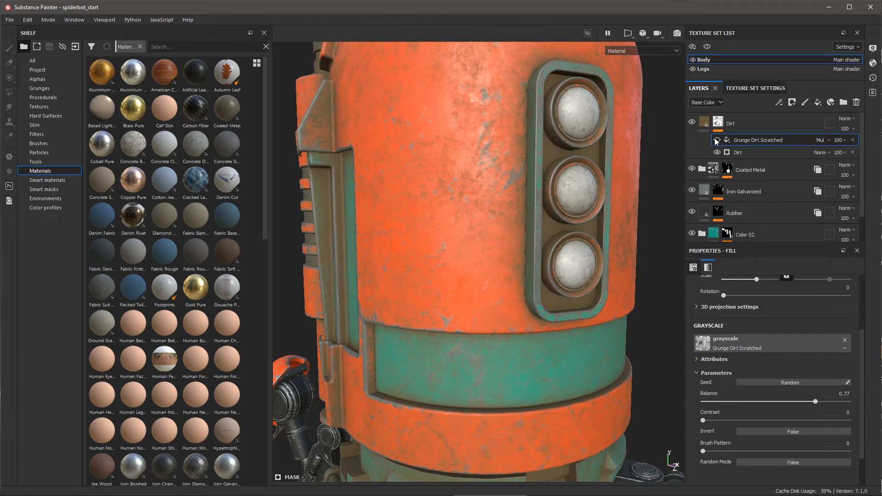
left_click(716, 140)
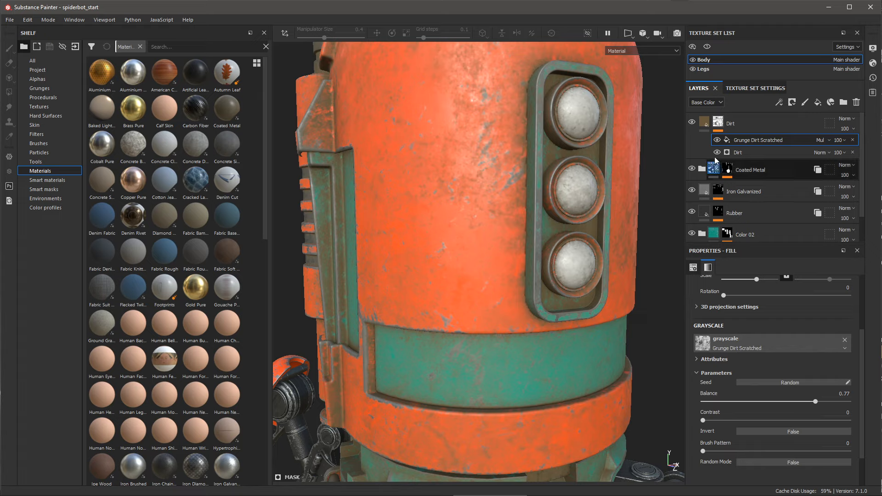
left_click(717, 140)
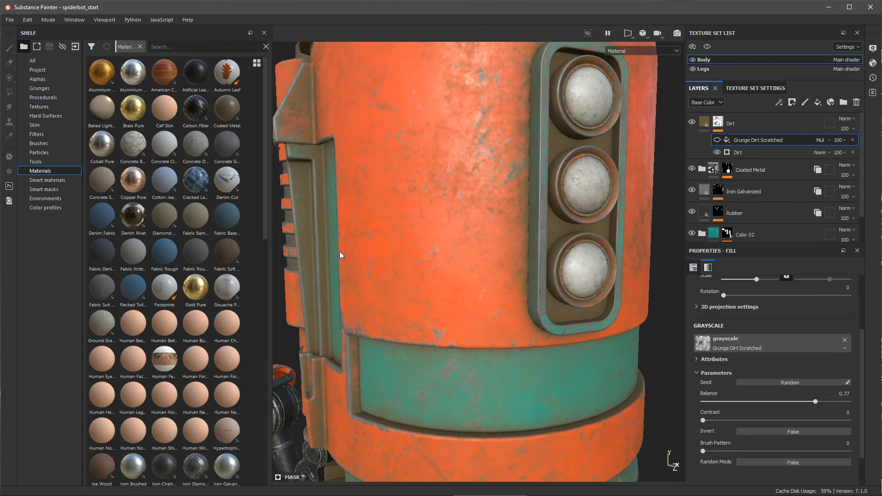
left_click_drag(339, 252, 404, 170, "alt")
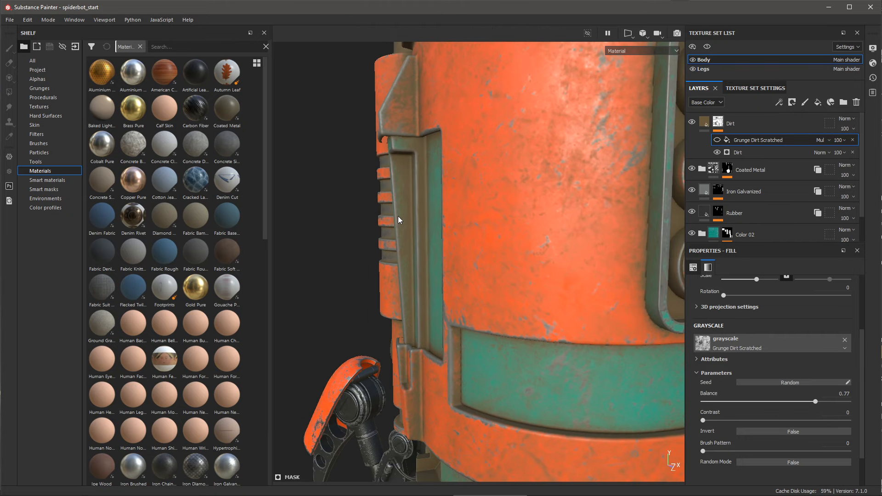
left_click(718, 141)
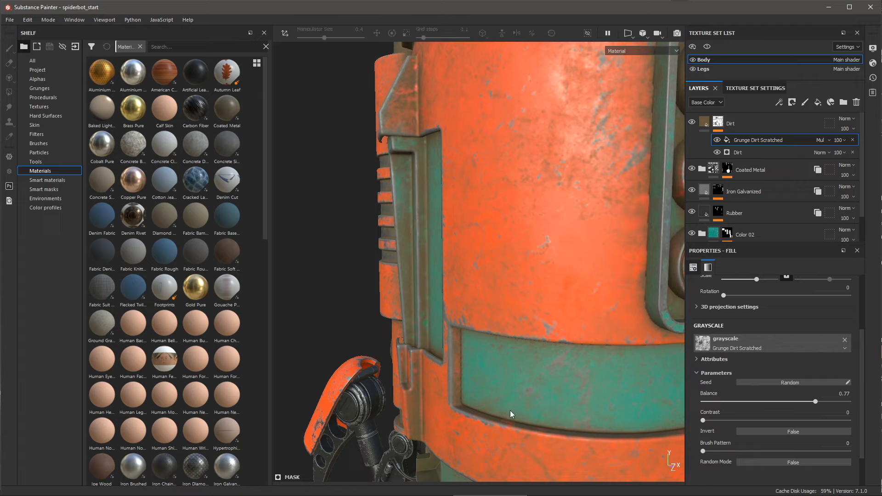
left_click_drag(543, 365, 499, 266, "alt")
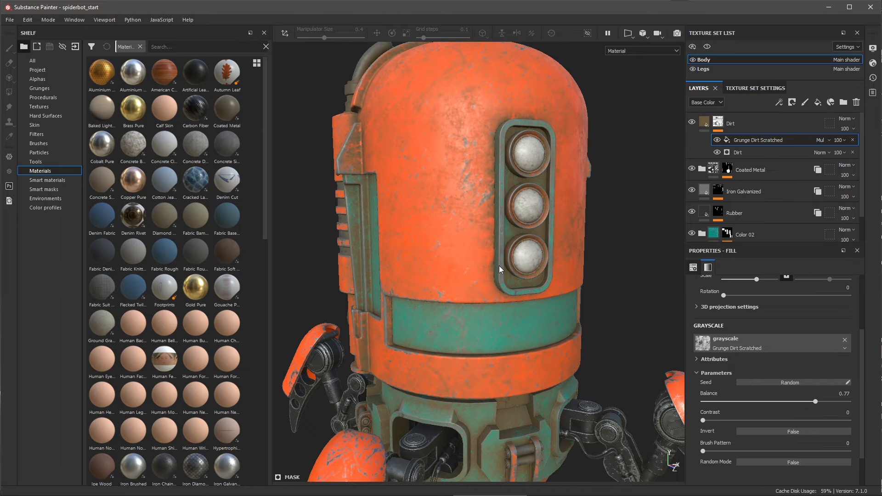
- Instantiate the Dirt layer from the Body texture set into the Legs texture set
right_click_drag(477, 245, 453, 218, "alt")
middle_click_drag(491, 282, 465, 230, "alt")
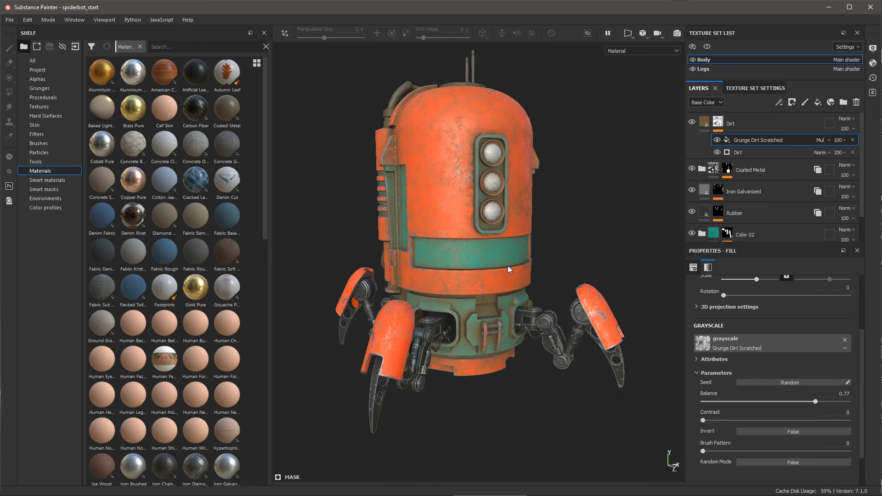
right_click_drag(509, 270, 510, 365, "alt")
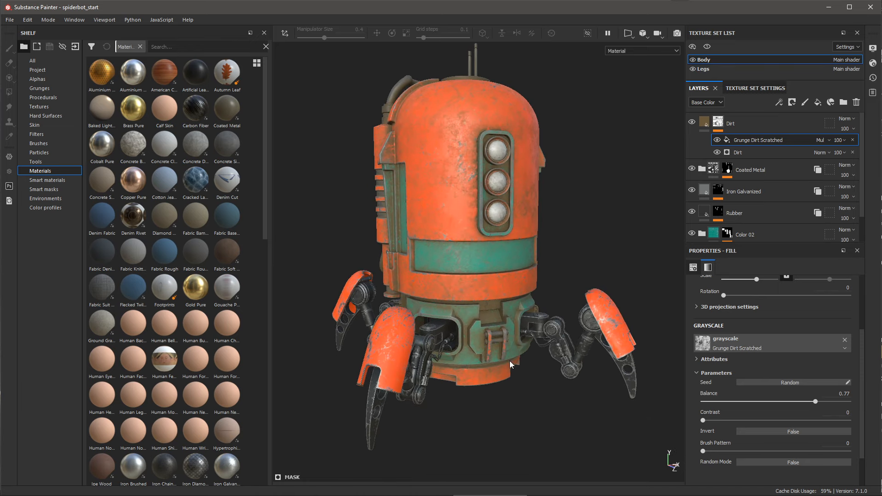
left_click(741, 128)
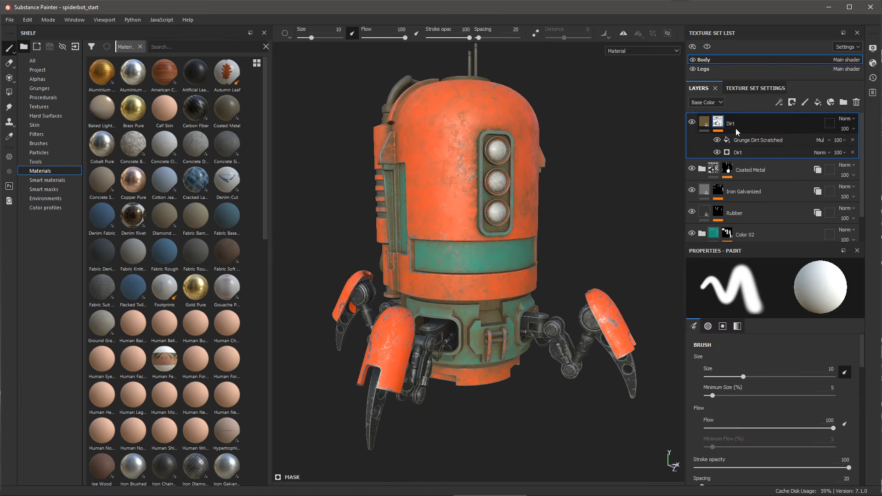
right_click(740, 122)
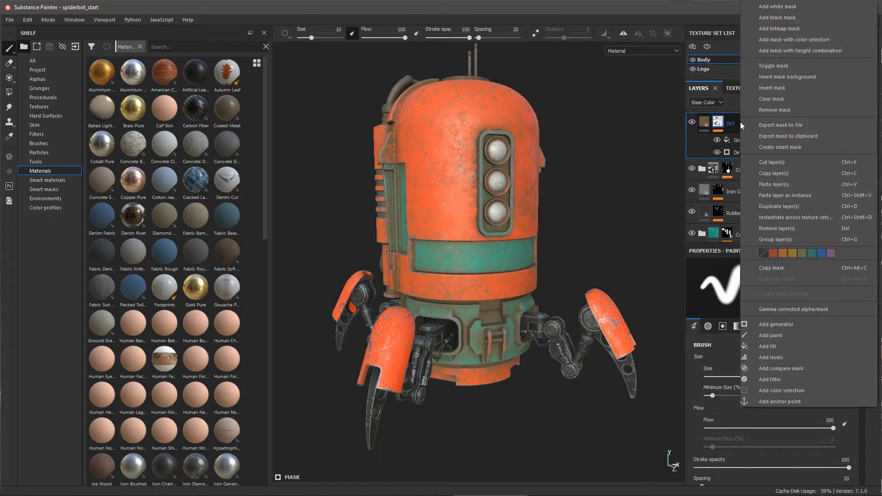
left_click(770, 216)
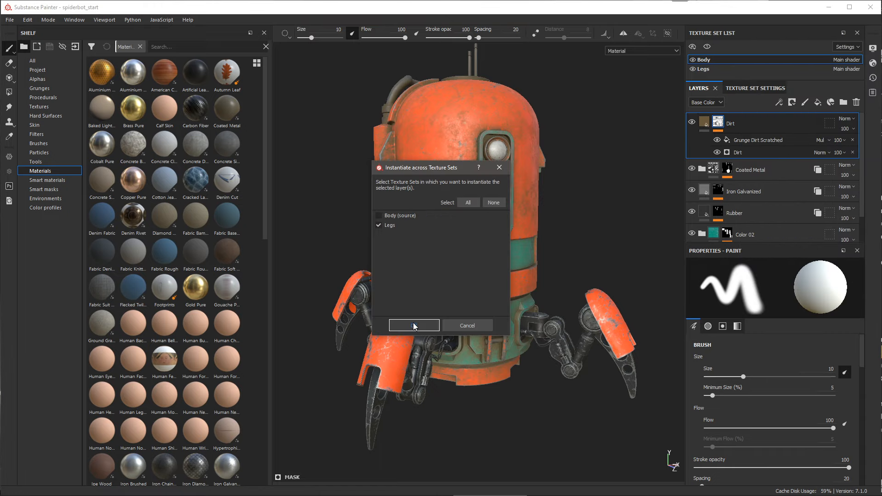
left_click(414, 326)
- Compare the whole robot with the Dirt layer hidden and shown
left_click_drag(580, 409, 577, 262, "alt")
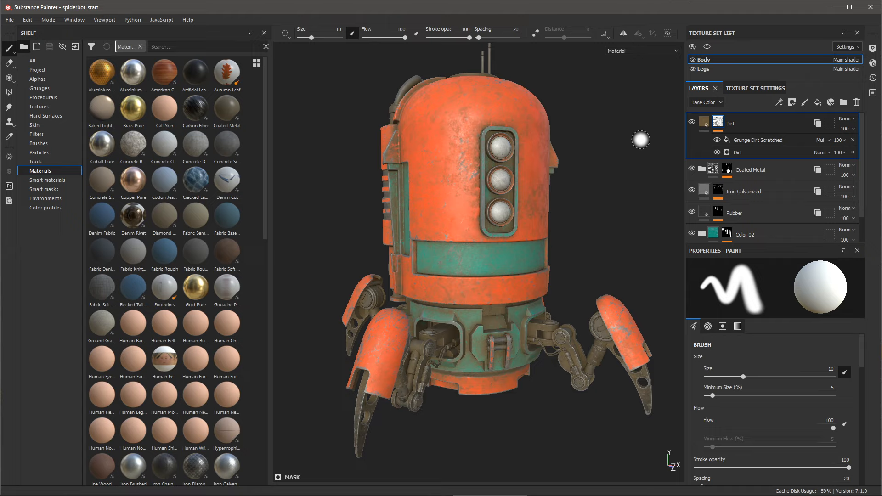
left_click(691, 122)
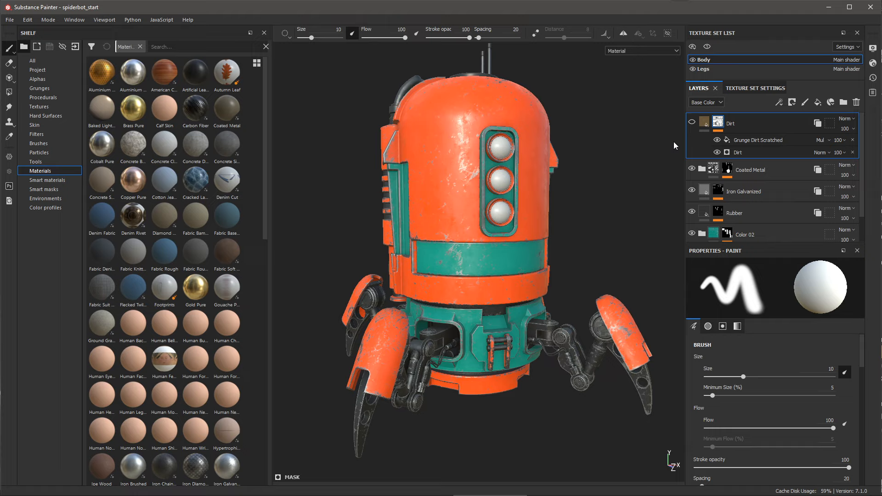
left_click(693, 122)
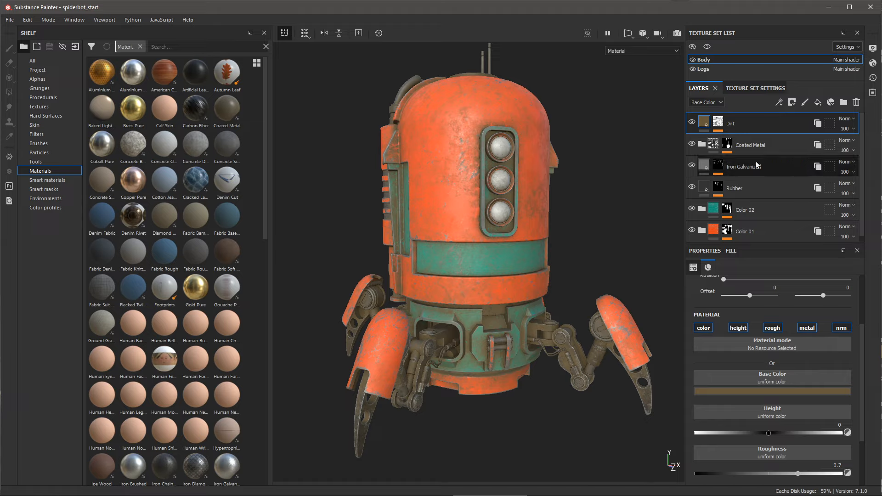
- Add a fill layer directly above Coated Metal and name it Lens
left_click(781, 145)
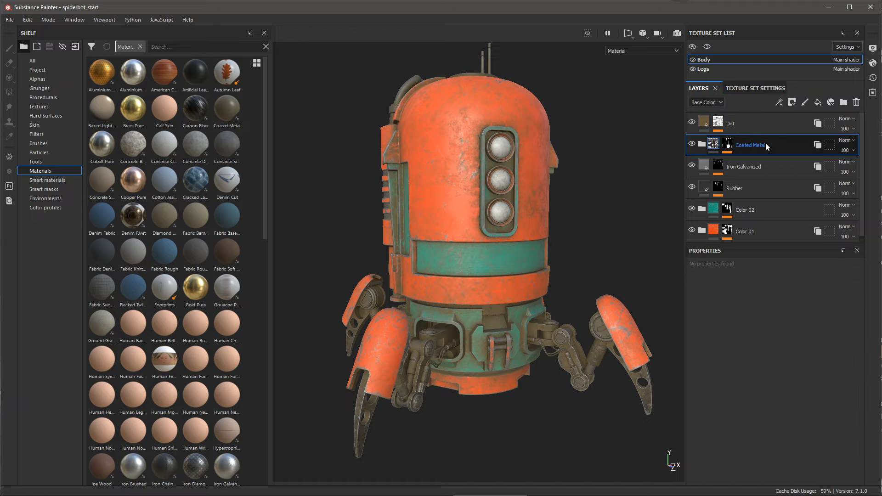
left_click(818, 103)
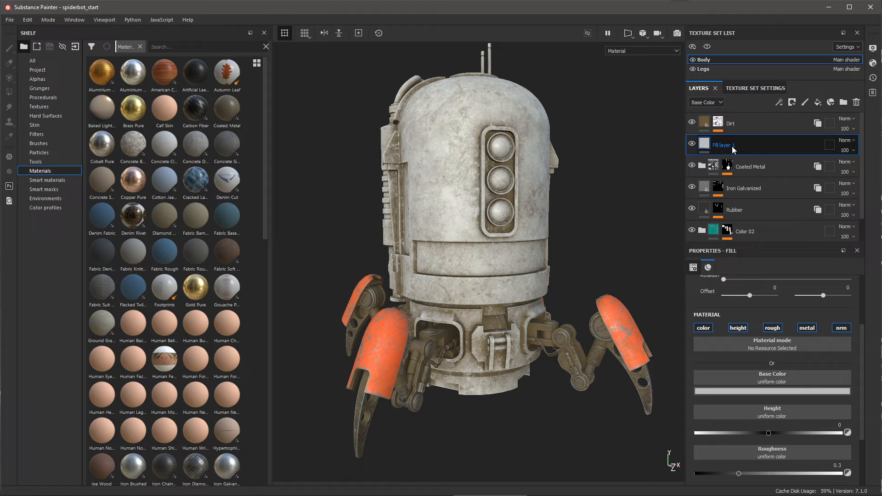
type("Lens")
key("Return")
- Mask the Lens layer with a color selection, picking the magenta ID color of the three round lenses
left_click(793, 103)
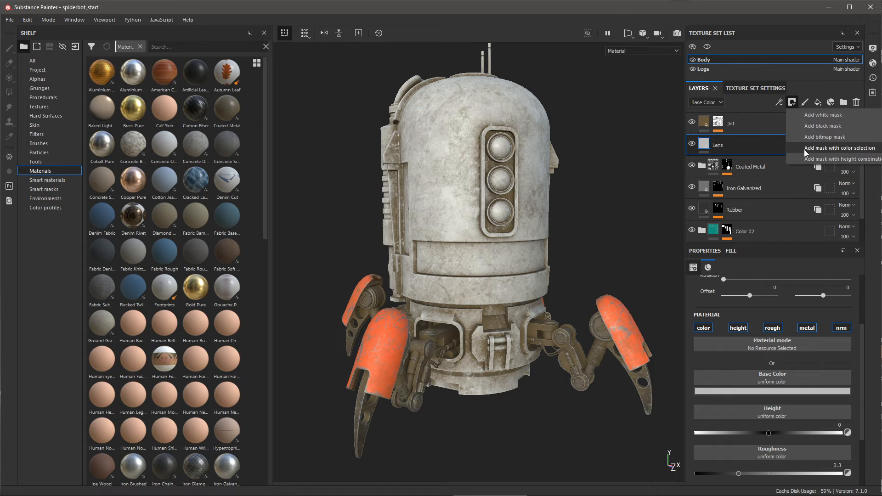
left_click(804, 149)
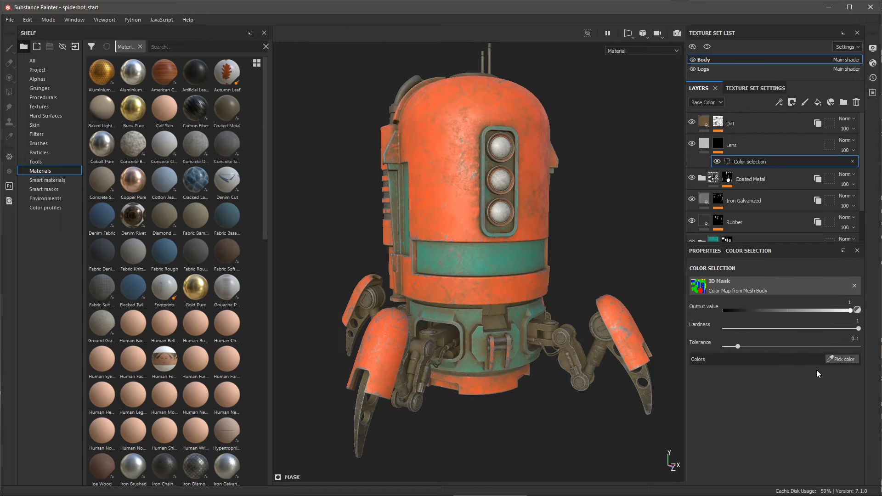
left_click(832, 359)
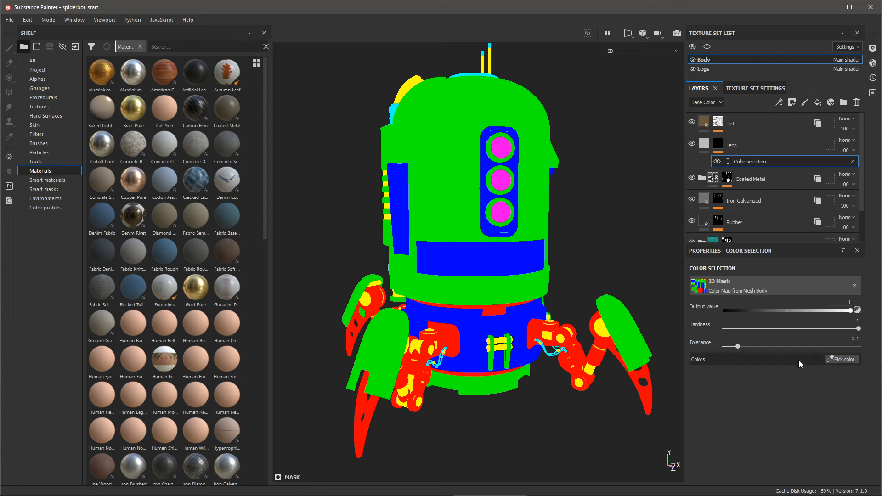
left_click(505, 184)
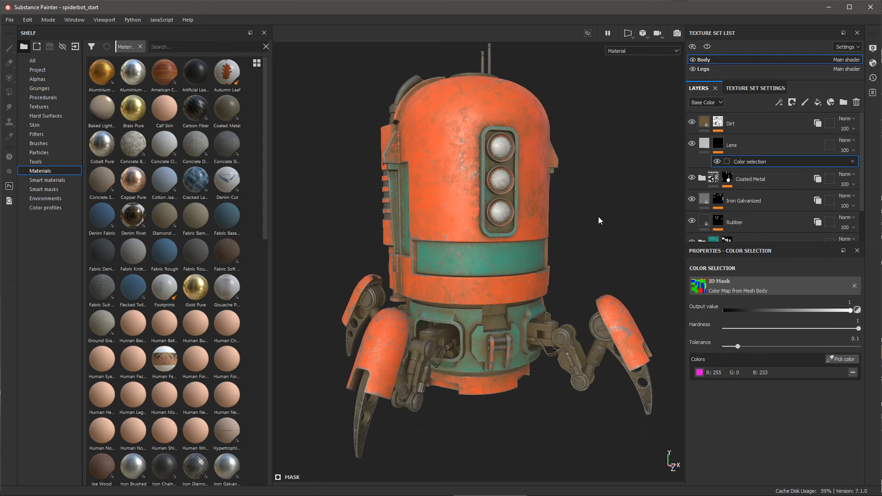
- Darken the Lens fill's base color to a V of 0.018 and set its roughness to 0.25
left_click(703, 144)
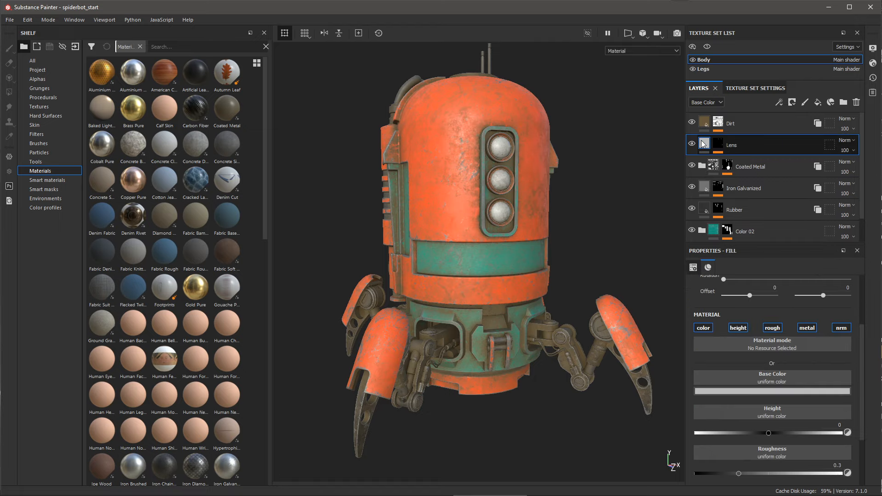
scroll(730, 375, "down", 3)
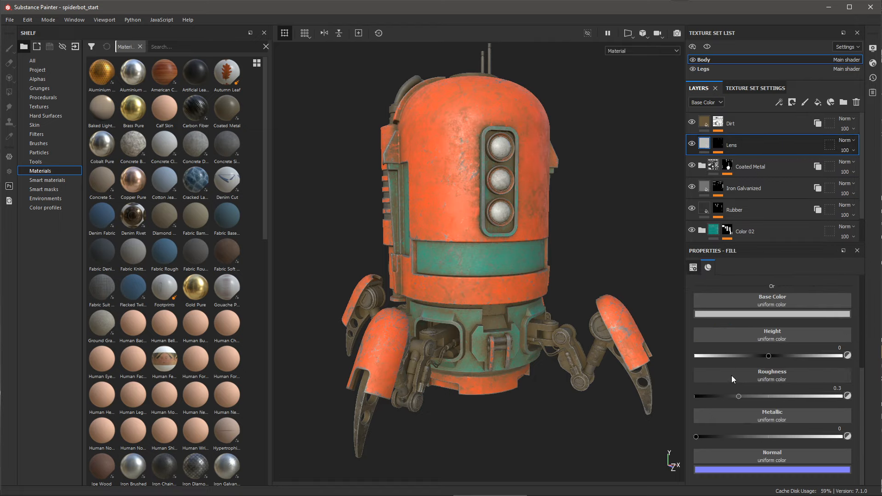
left_click(708, 313)
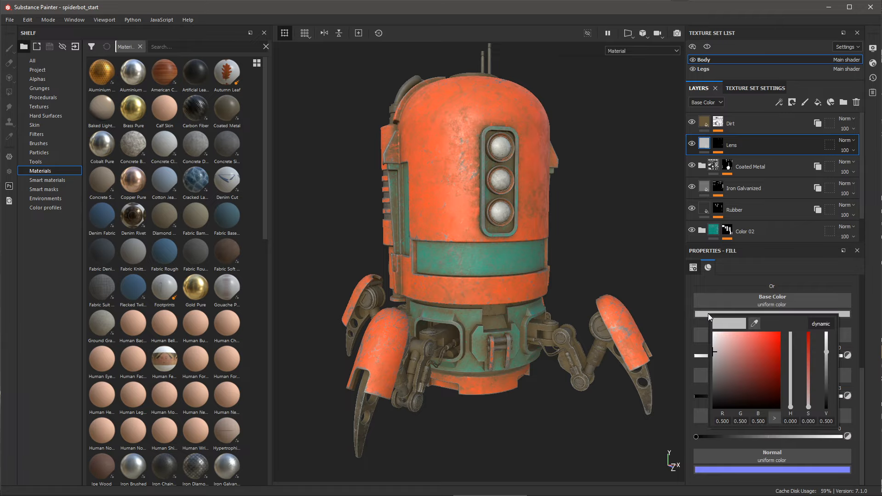
left_click(826, 421)
type(".018")
key("Return")
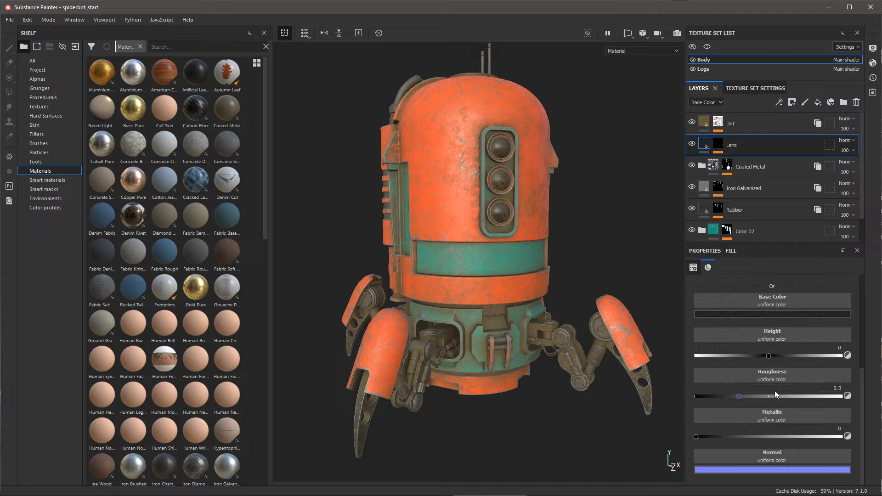
left_click(841, 388)
type(".25")
key("Return")
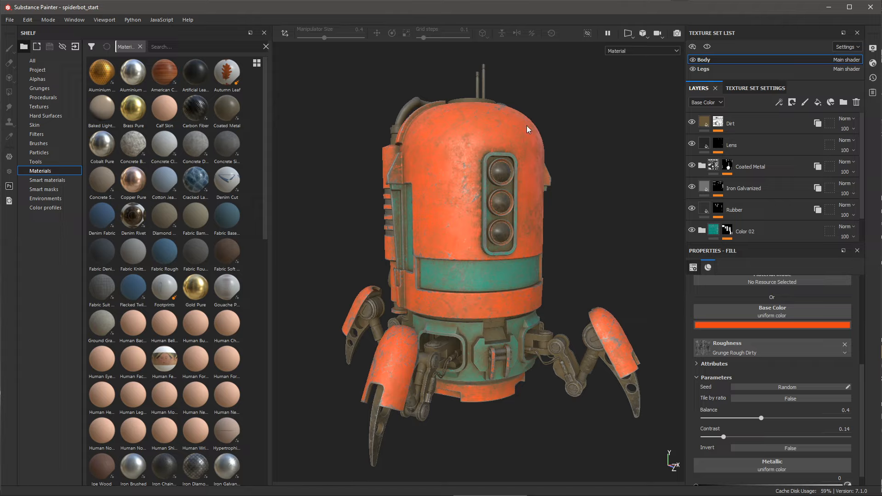
- Duplicate the Paint Coating layer in the Color 01 folder and rename the copy "color shift"
scroll(798, 169, "down", 1)
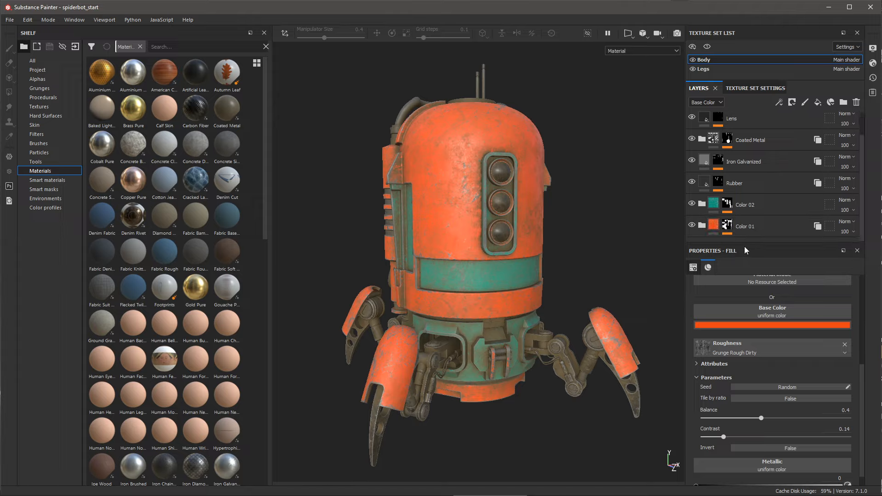
left_click(701, 225)
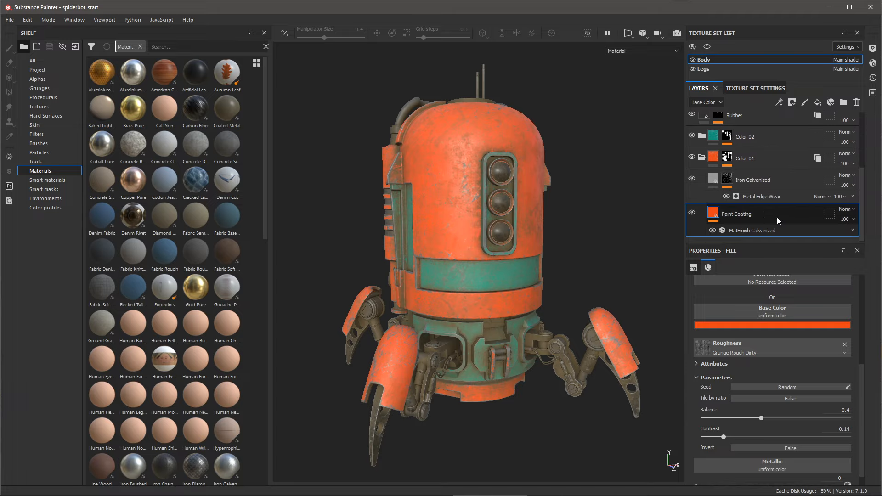
right_click(766, 213)
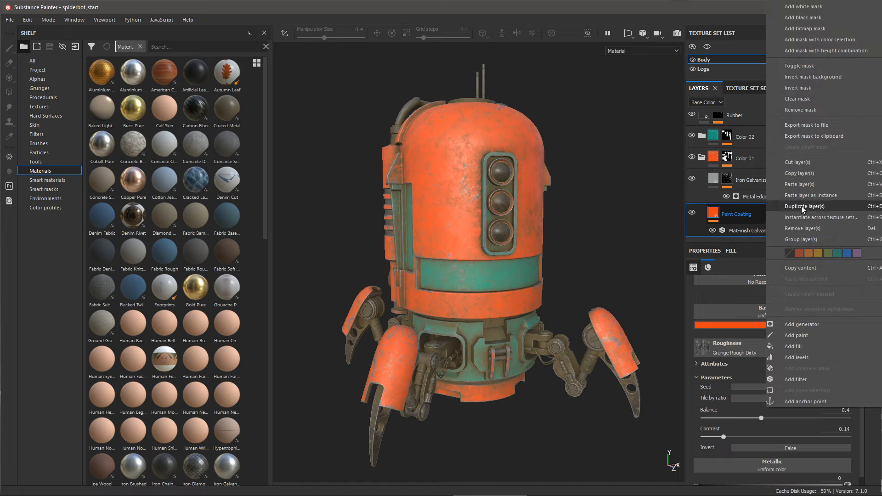
left_click(802, 206)
double_click(752, 214)
type("color shift")
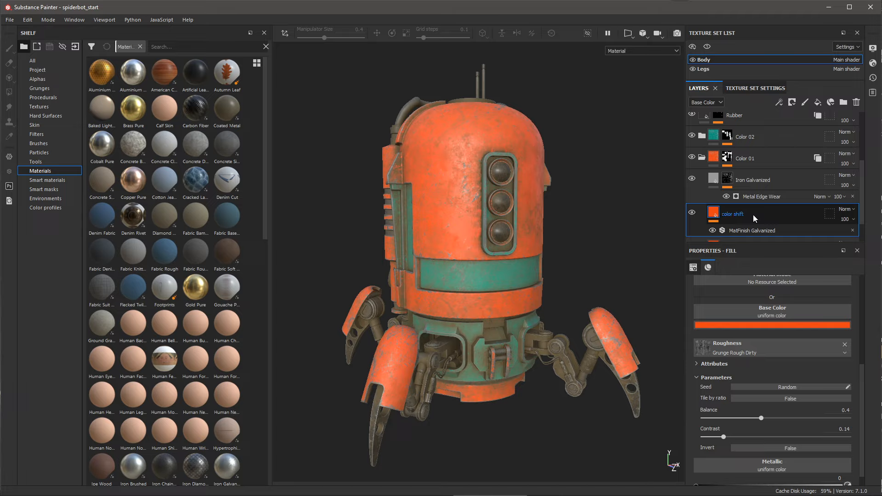
key("Return")
- Add an HSL Perceptive filter to the color shift layer
left_click(779, 103)
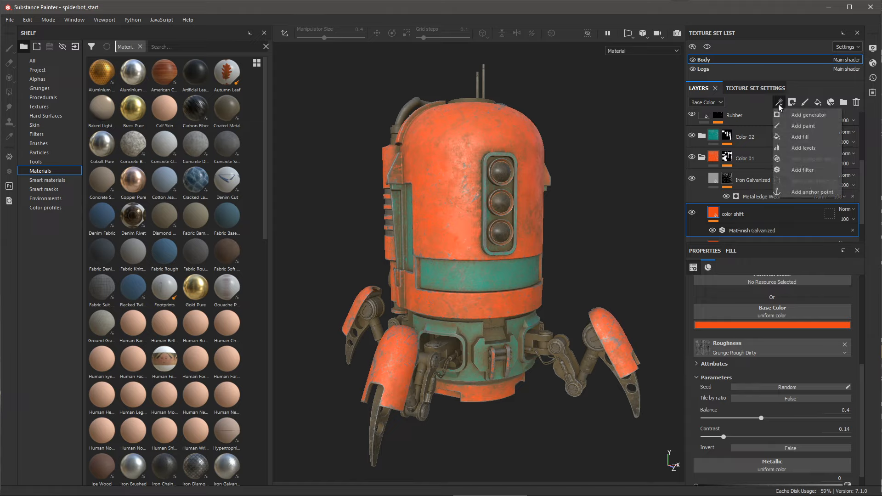
left_click(795, 169)
left_click(699, 293)
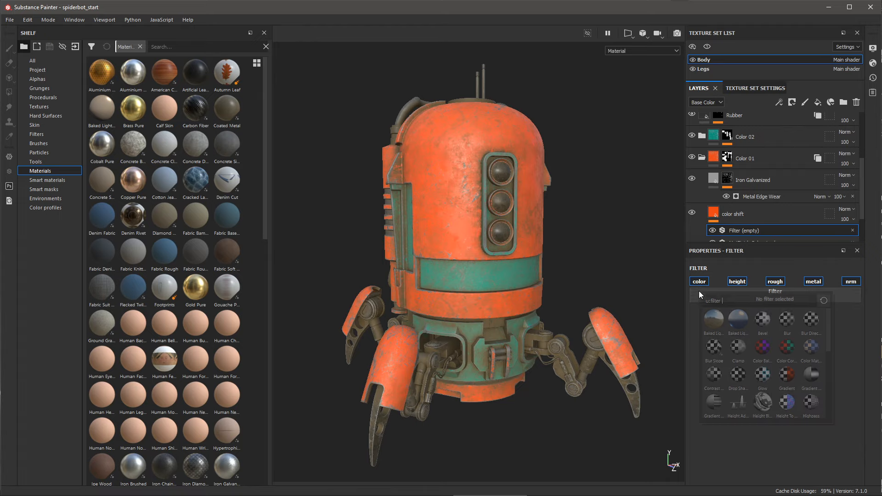
scroll(717, 373, "down", 3)
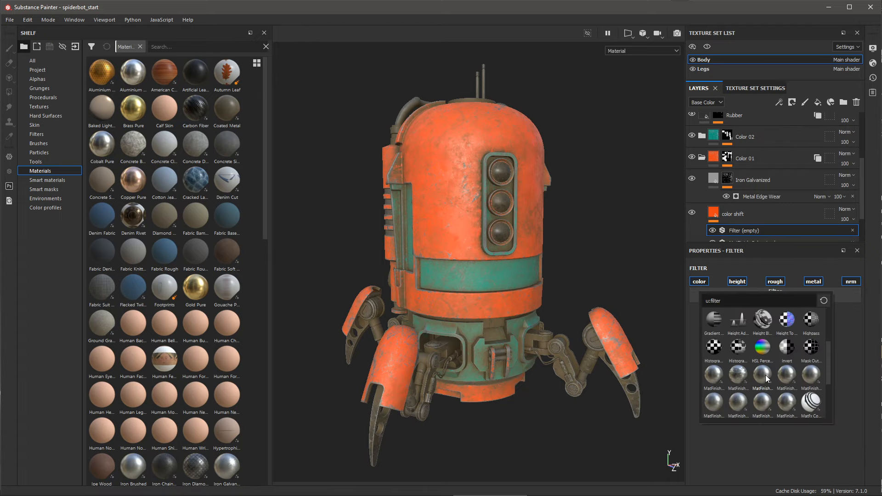
left_click(767, 347)
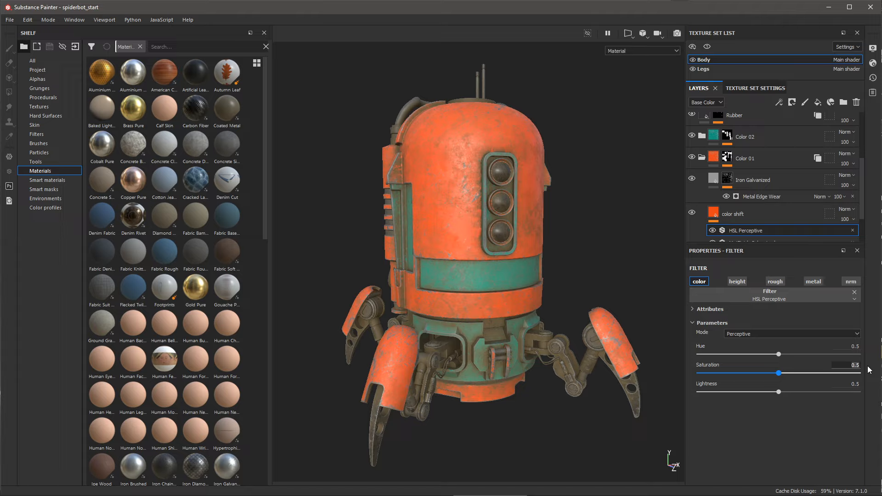
- Set the HSL Perceptive filter's Saturation to 0.336 and Lightness to 0.316
type(".336")
key("Return")
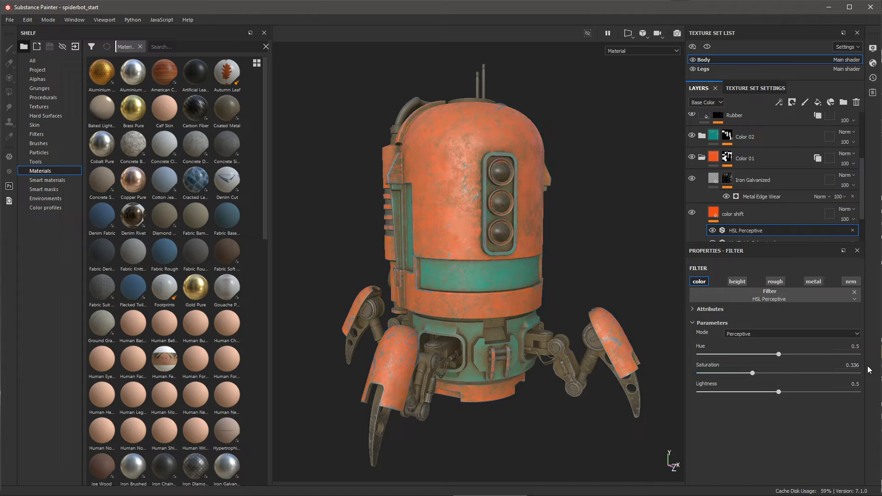
left_click(845, 384)
type(".316")
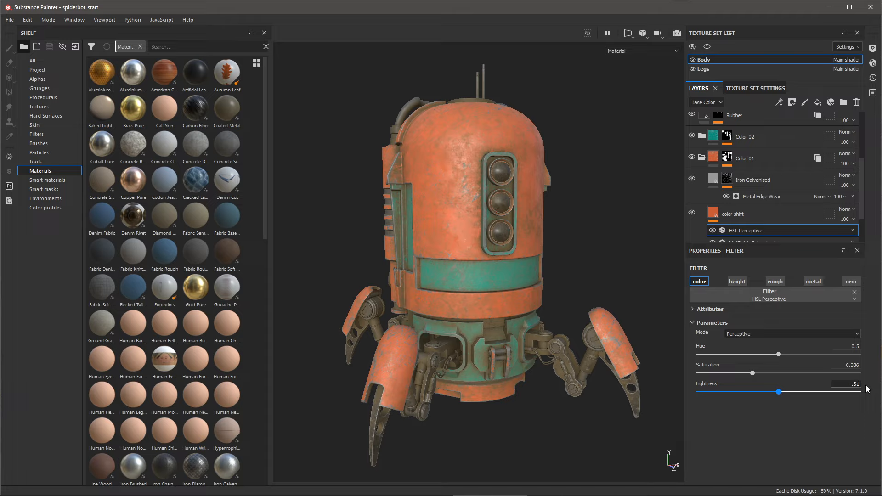
key("Return")
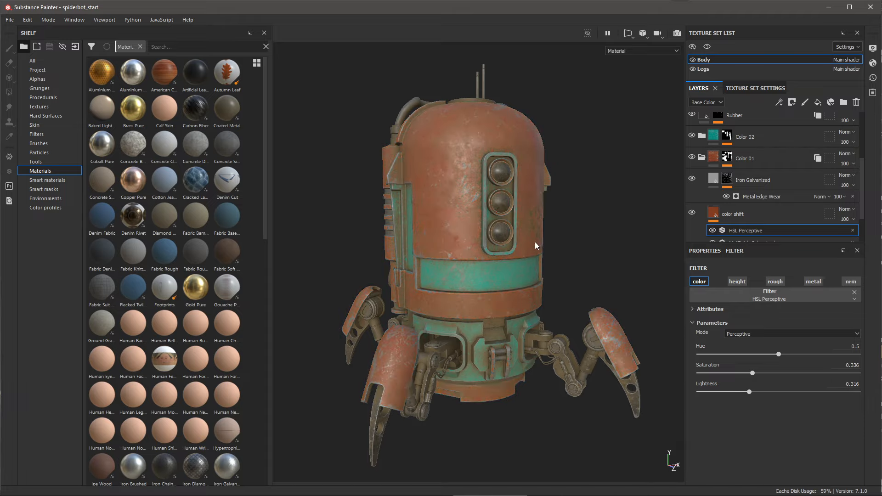
- Add a black mask to the color shift layer in the Color 01 folder
scroll(790, 224, "down", 1)
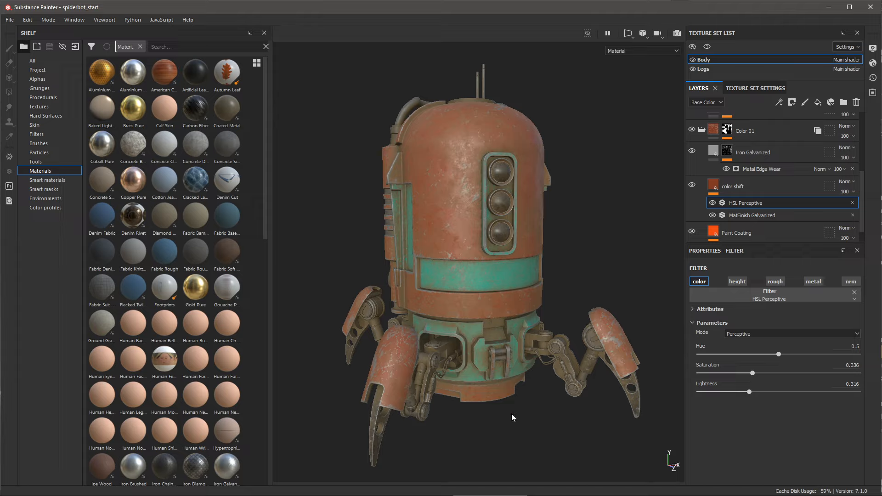
left_click(773, 190)
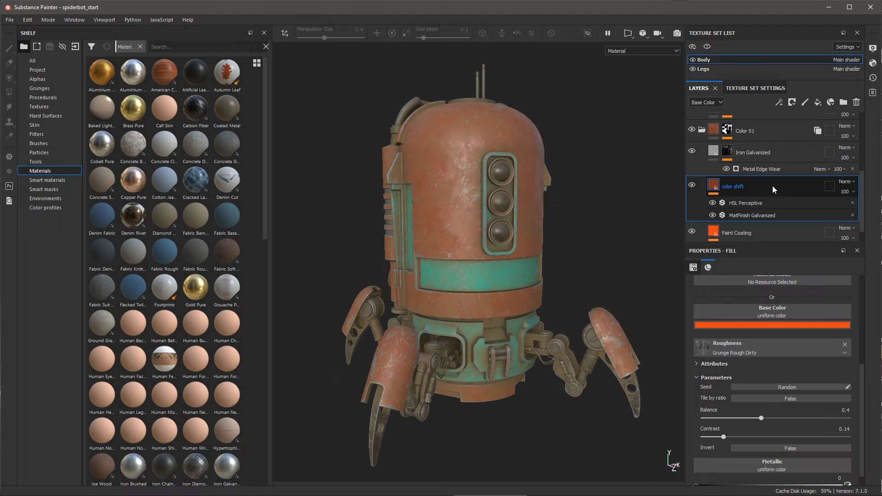
left_click(793, 102)
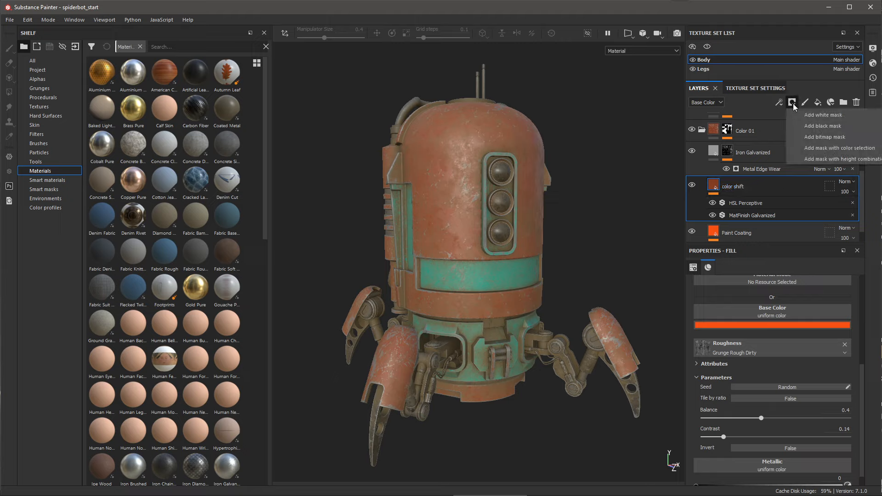
left_click(806, 125)
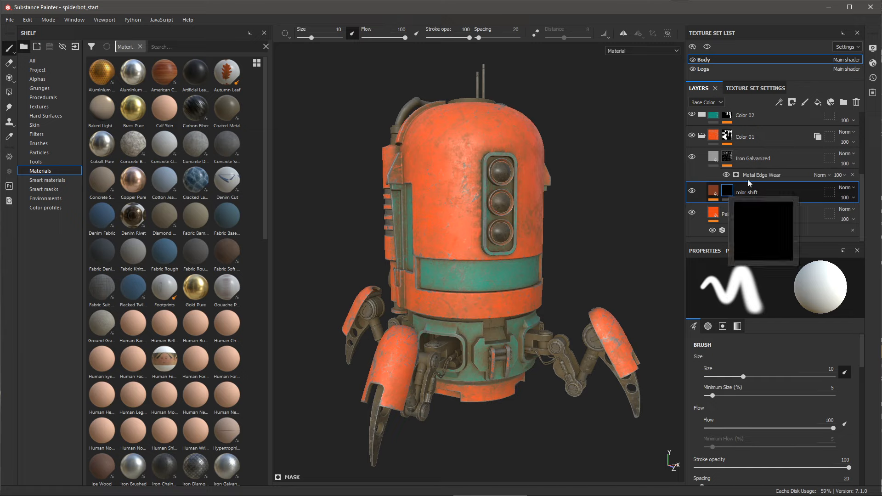
- Add a Position generator to the color shift layer's mask
left_click(779, 103)
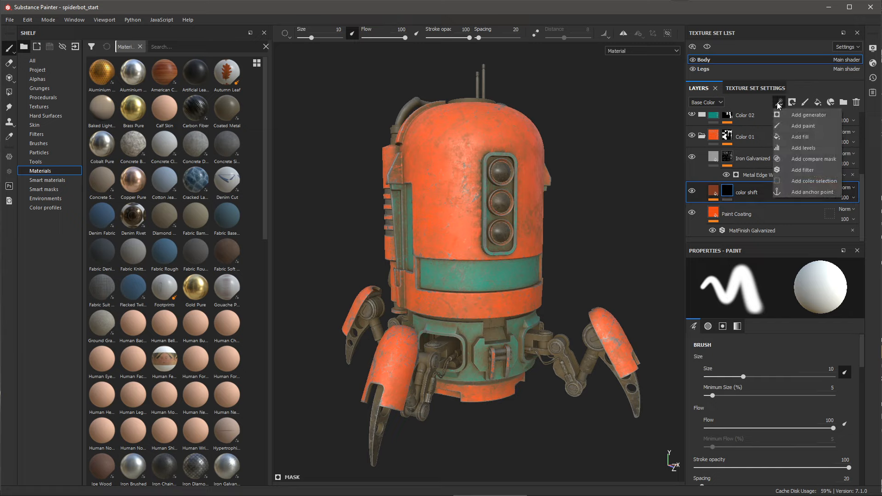
left_click(796, 117)
left_click(698, 285)
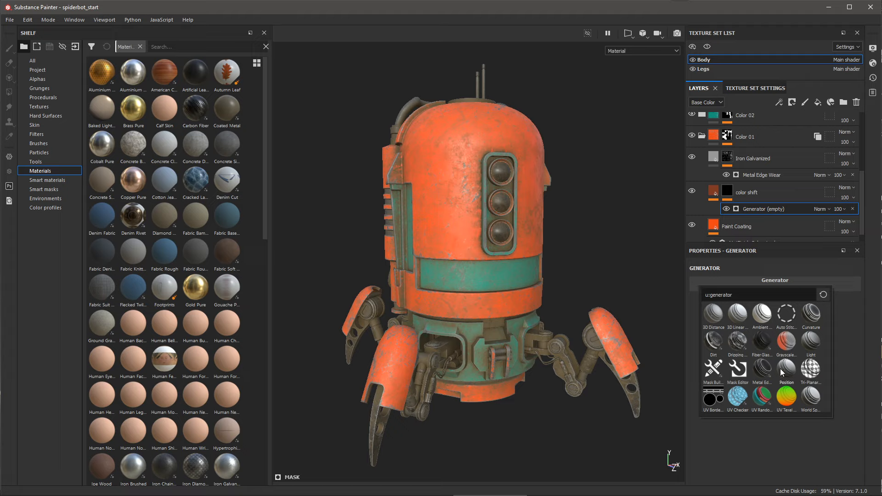
mouse_move(782, 370)
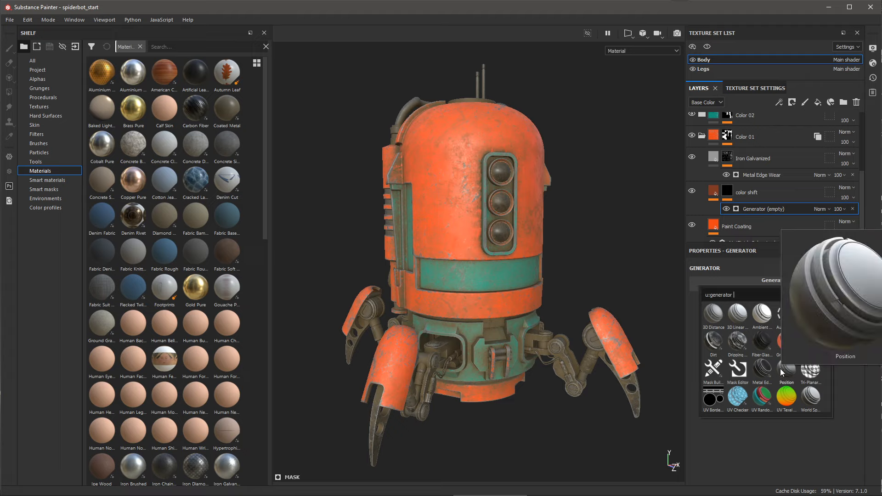
left_click(786, 371)
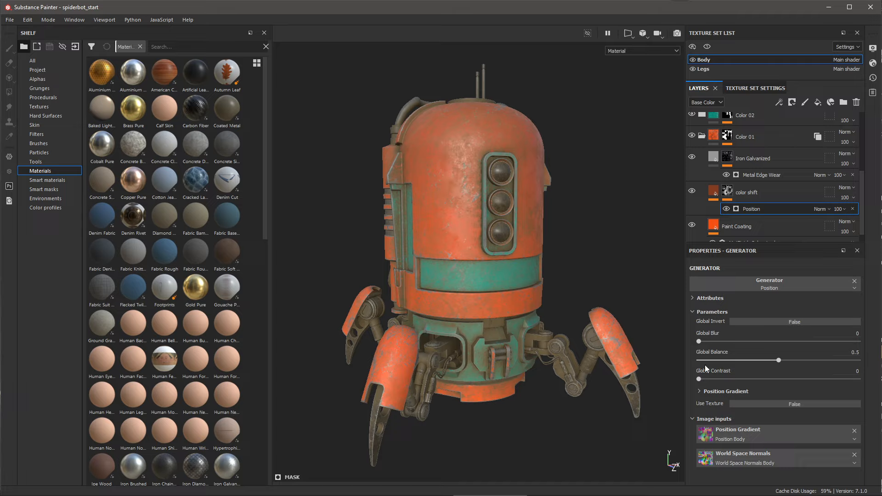
- Set the Position generator's Global Balance to 0.4 and Global Contrast to 0.45, and check the mask on the model before returning to the material view
type(".4")
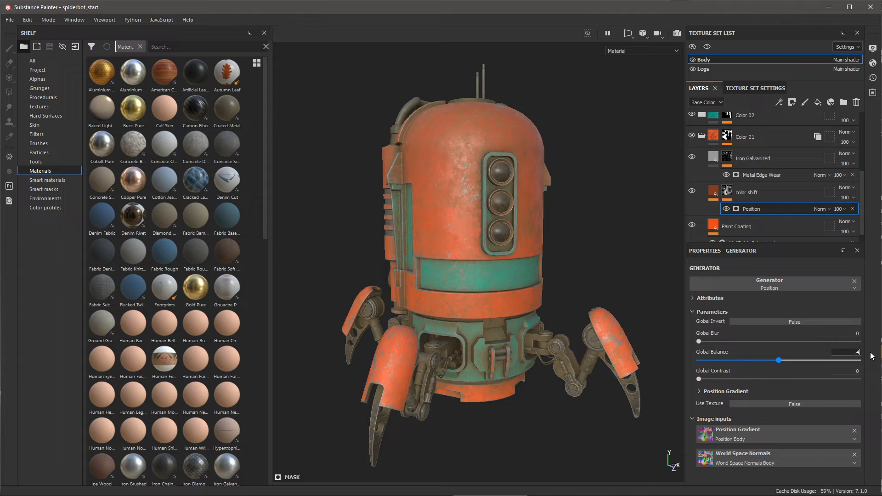
left_click(861, 373)
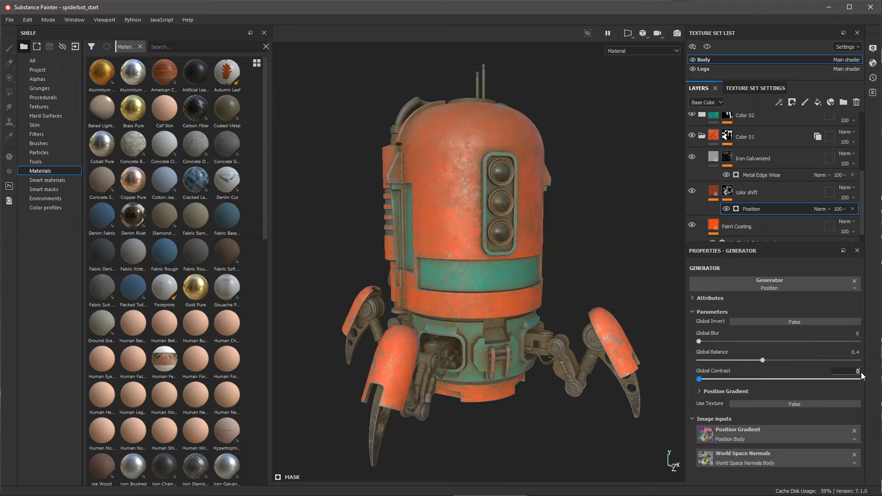
type(".45")
key("Return")
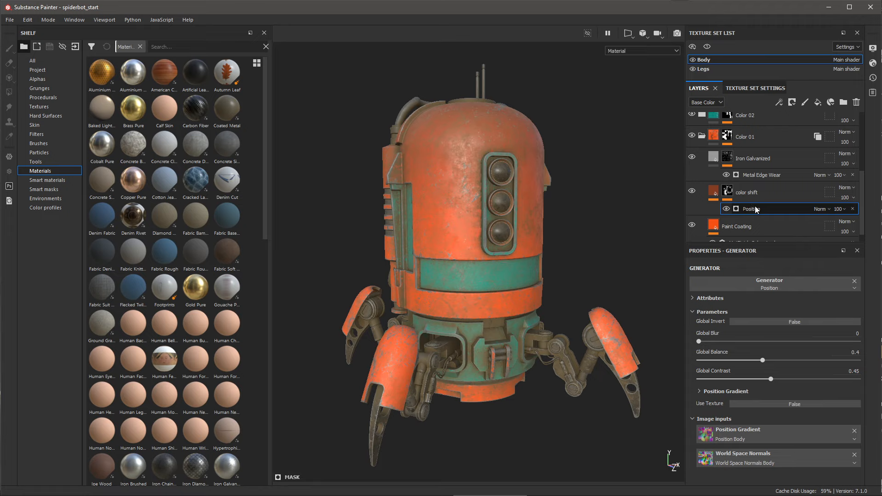
left_click(727, 192, "alt")
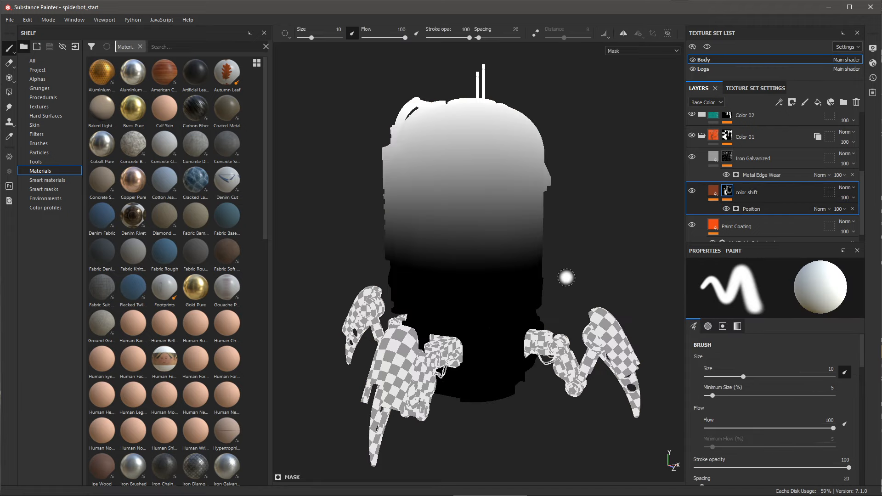
key("m")
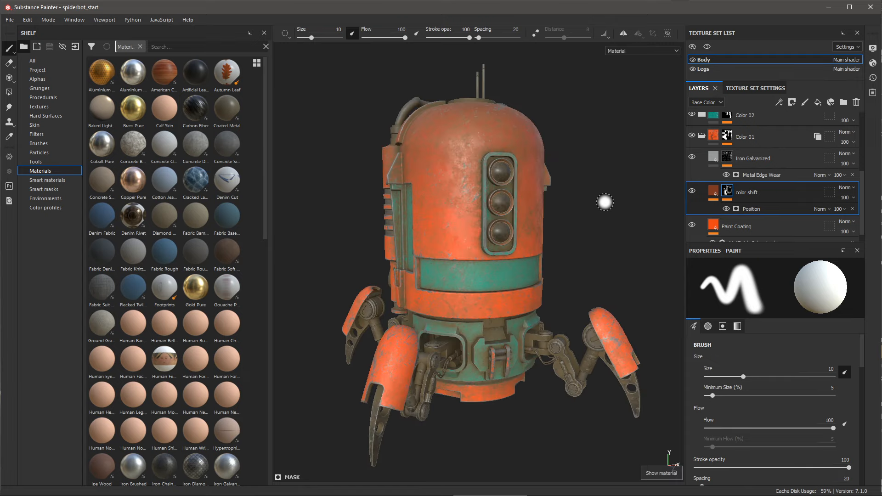